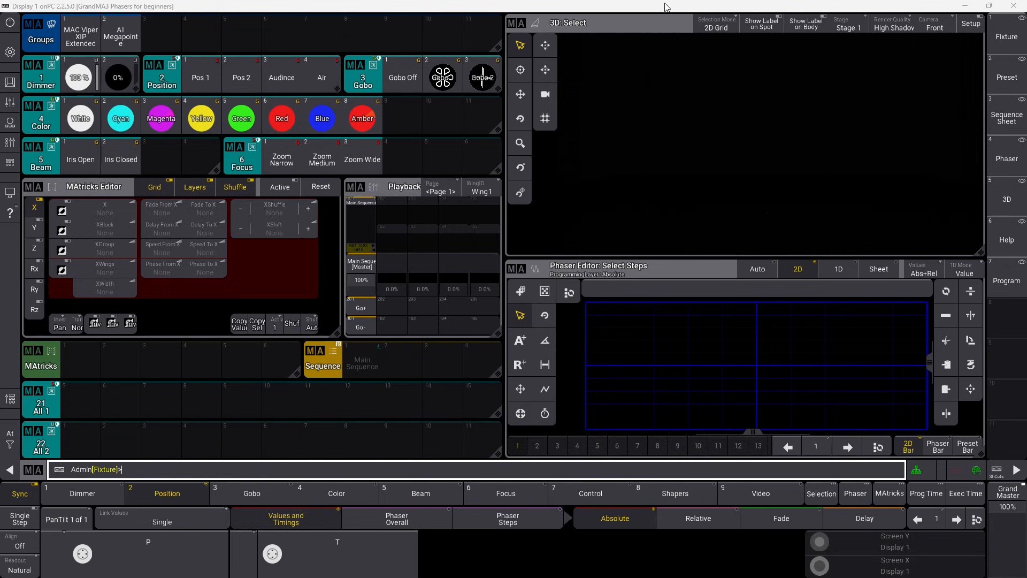
Focus the 3D viewer, then the Phaser Editor graph so Move & Size encoders appear.
left_click(647, 21)
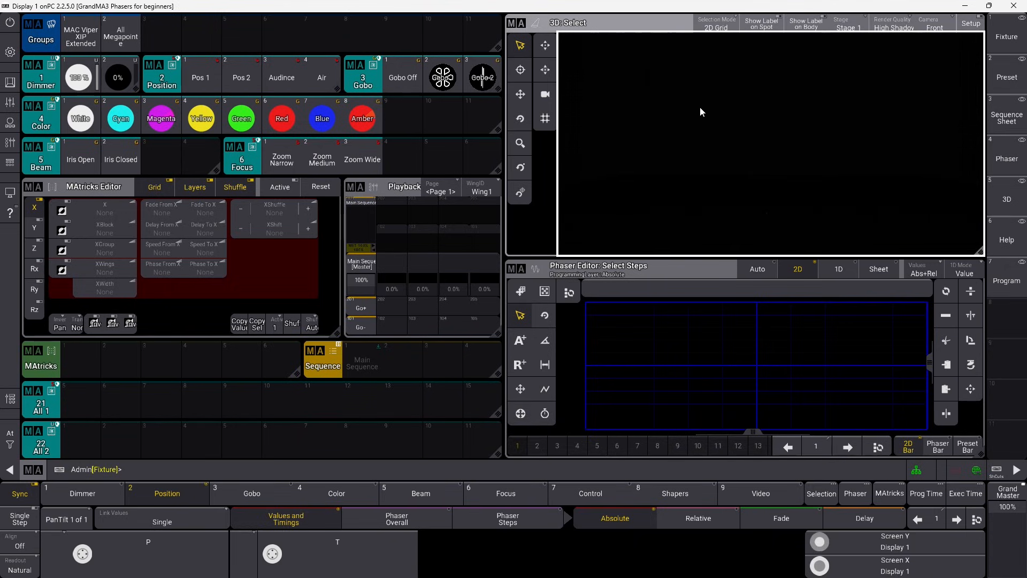
left_click(691, 267)
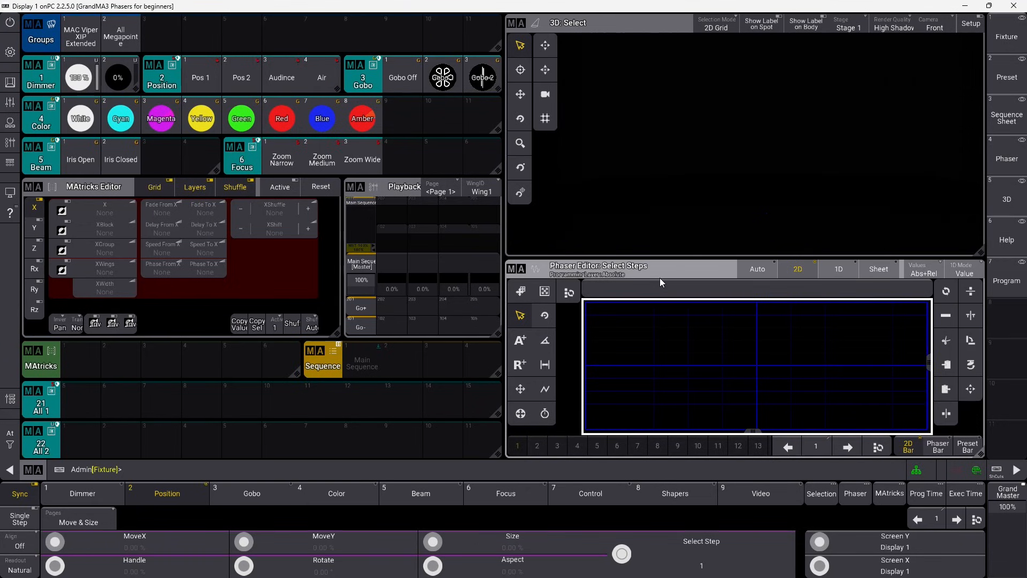
Import the 'import predefined phaser' macro from the Show Creator macro library, filtered by 'phaser'.
left_click(11, 54)
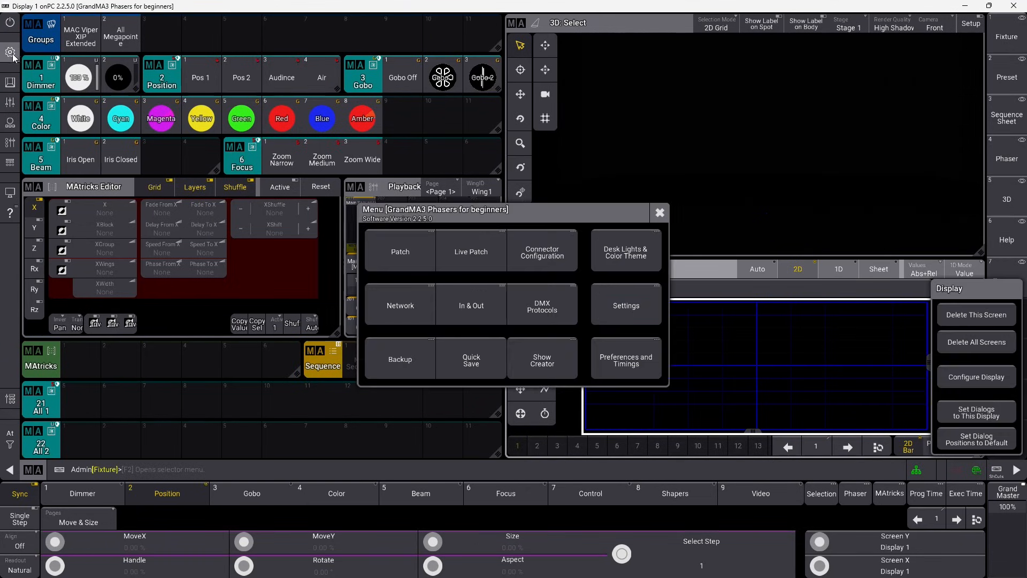
left_click(544, 365)
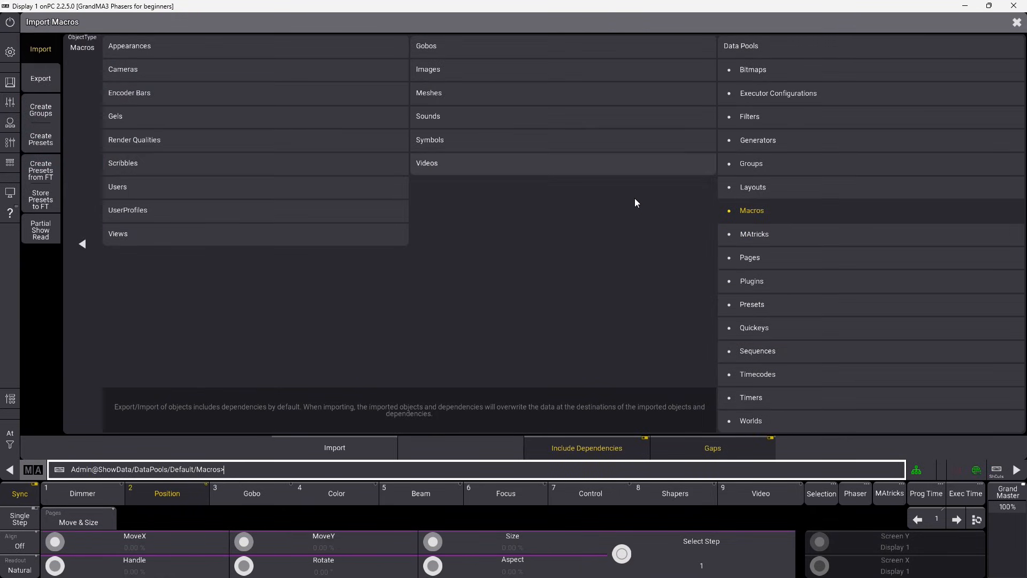
left_click(717, 213)
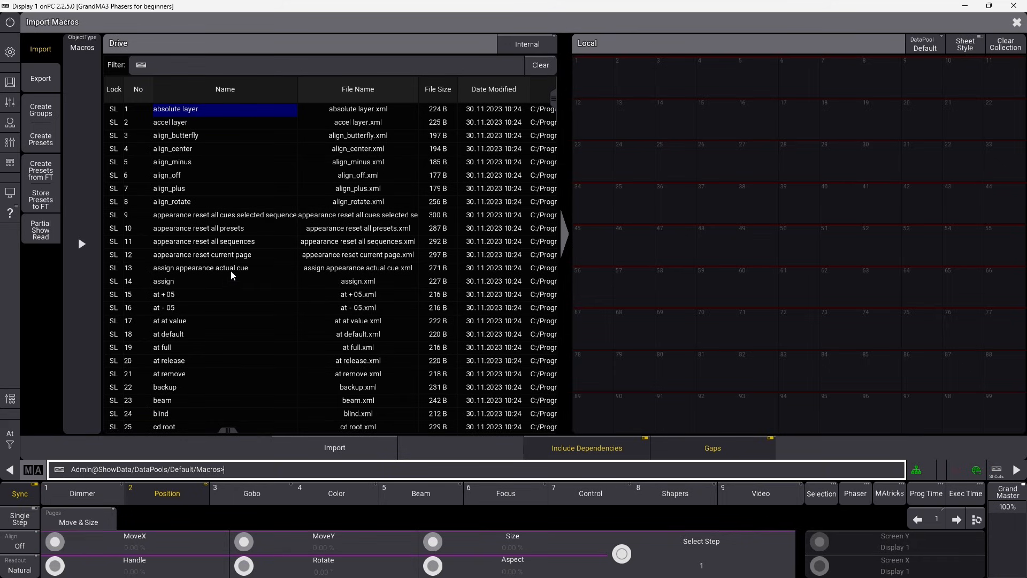
left_click(186, 65)
type("p")
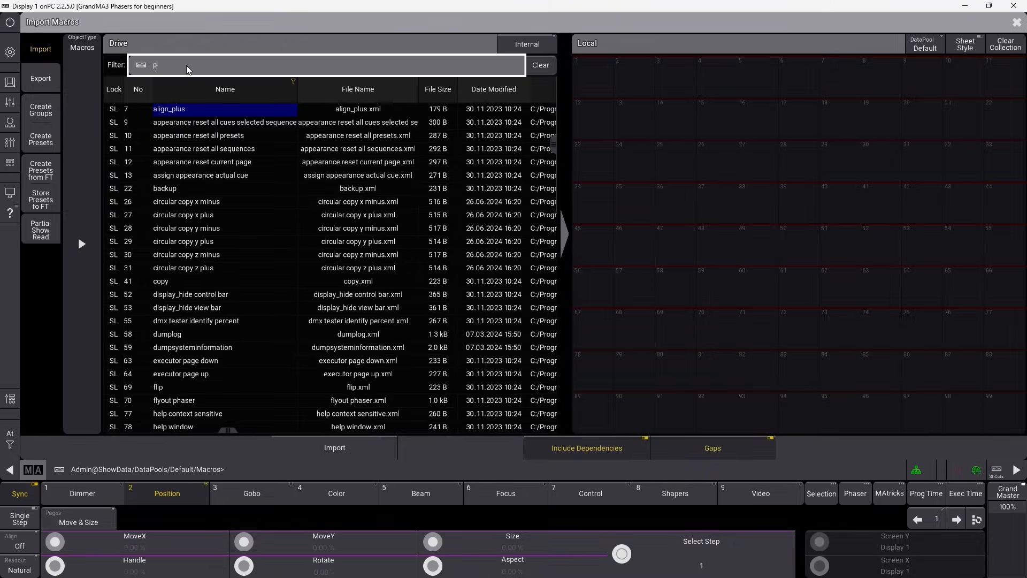
type("haser")
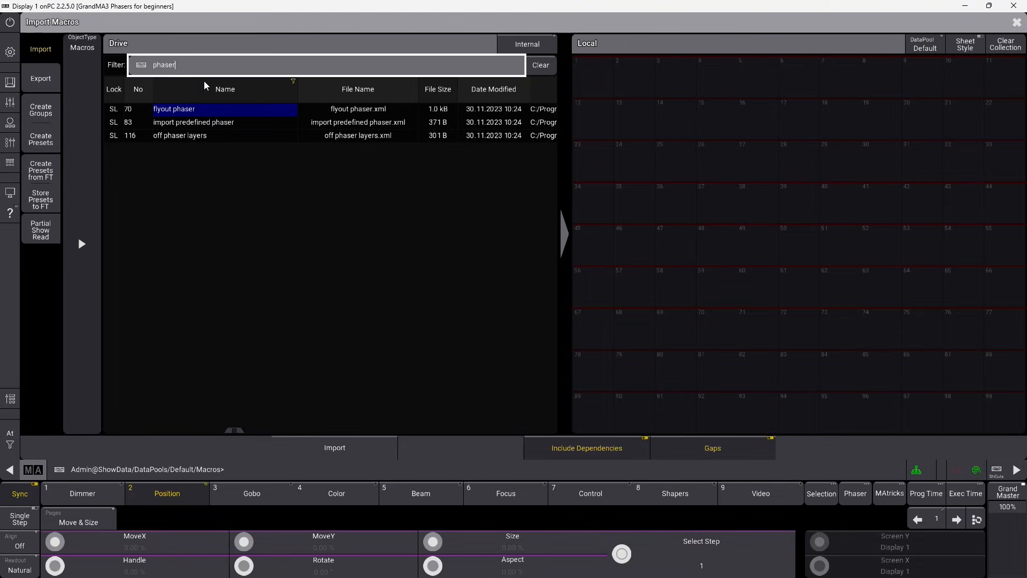
left_click(167, 124)
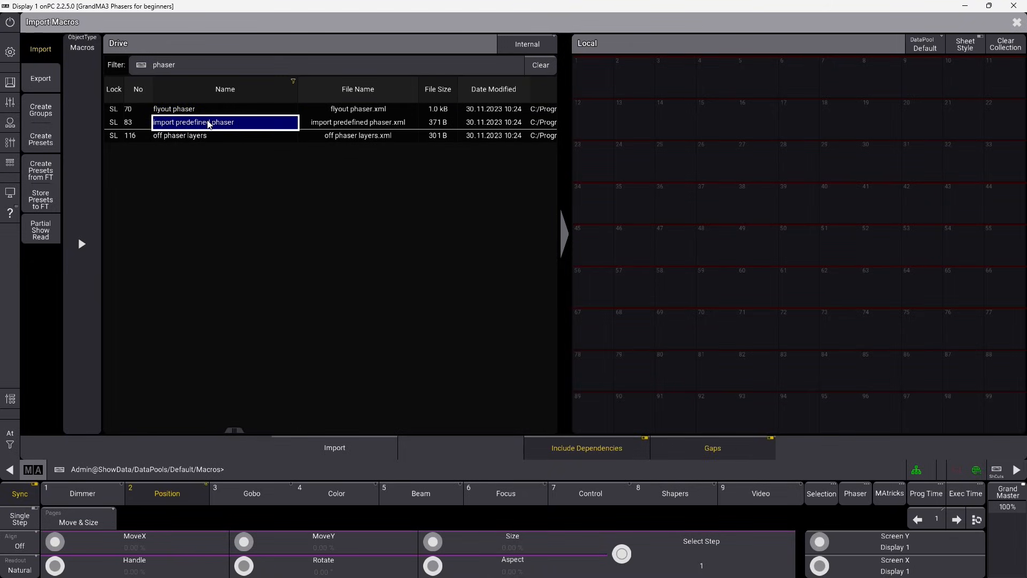
left_click(363, 445)
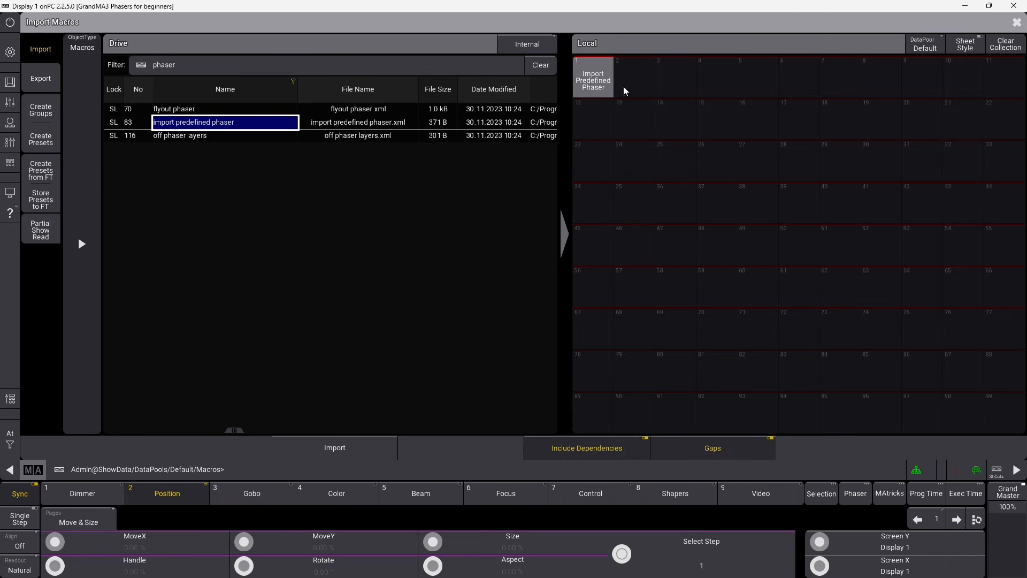
left_click(1017, 24)
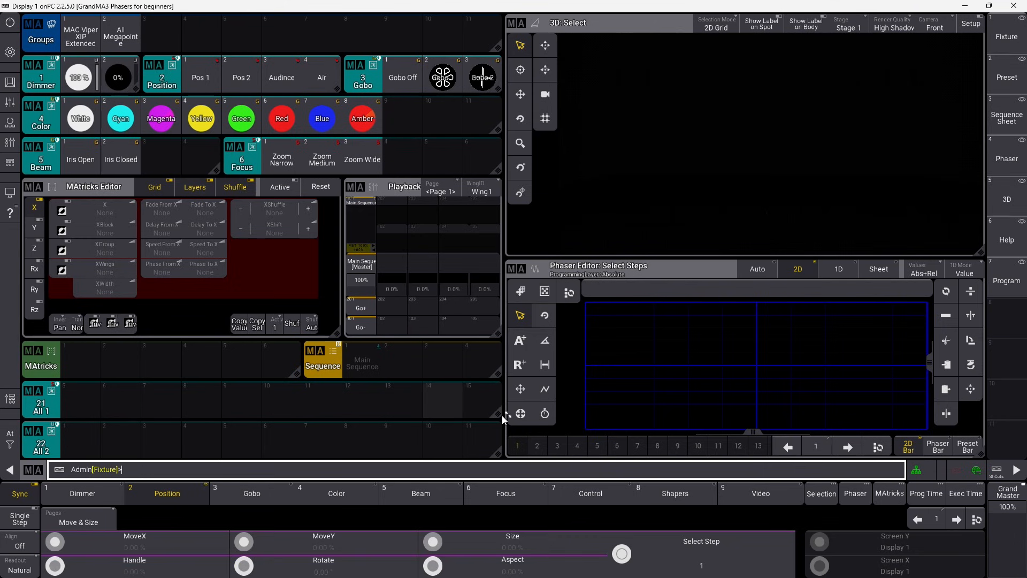
Narrow the All 1 pool and add a Macros pool window in the freed space.
left_click_drag(502, 417, 422, 421)
left_click(438, 402)
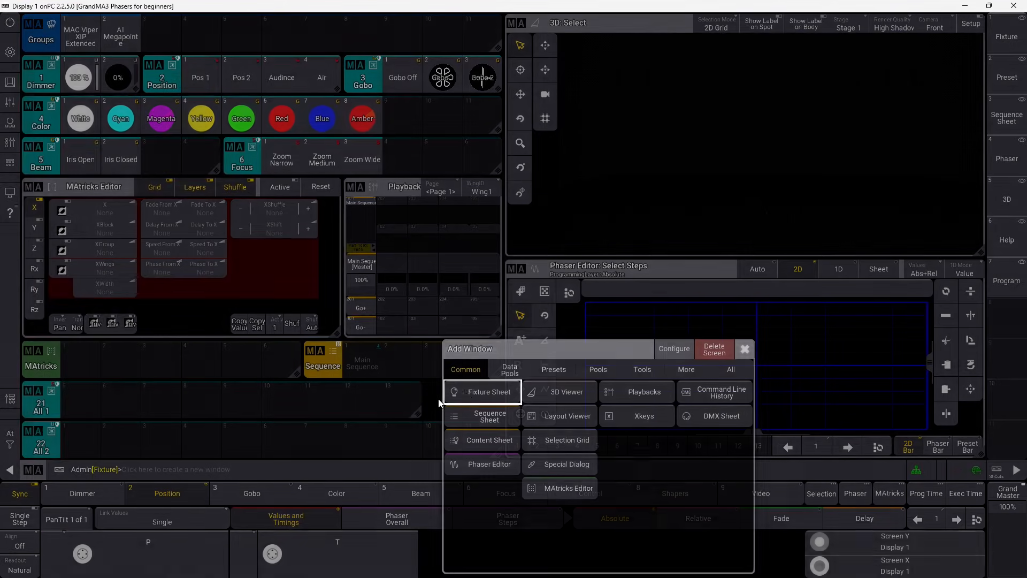
left_click(508, 373)
left_click(566, 406)
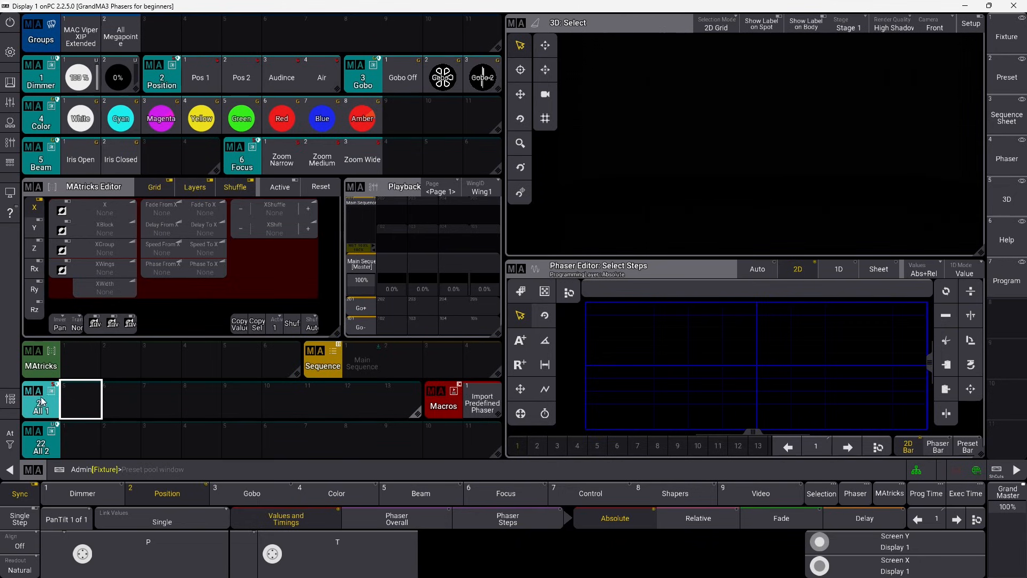
Run the Import Predefined Phaser macro, select Rnd Strobe, and switch to the Program layout.
left_click(483, 397)
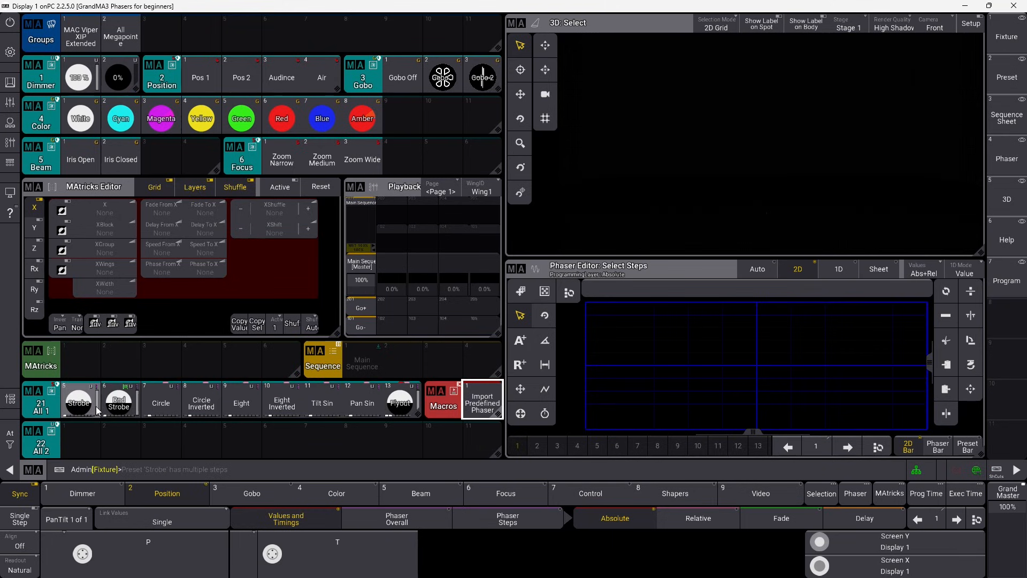
left_click(133, 409)
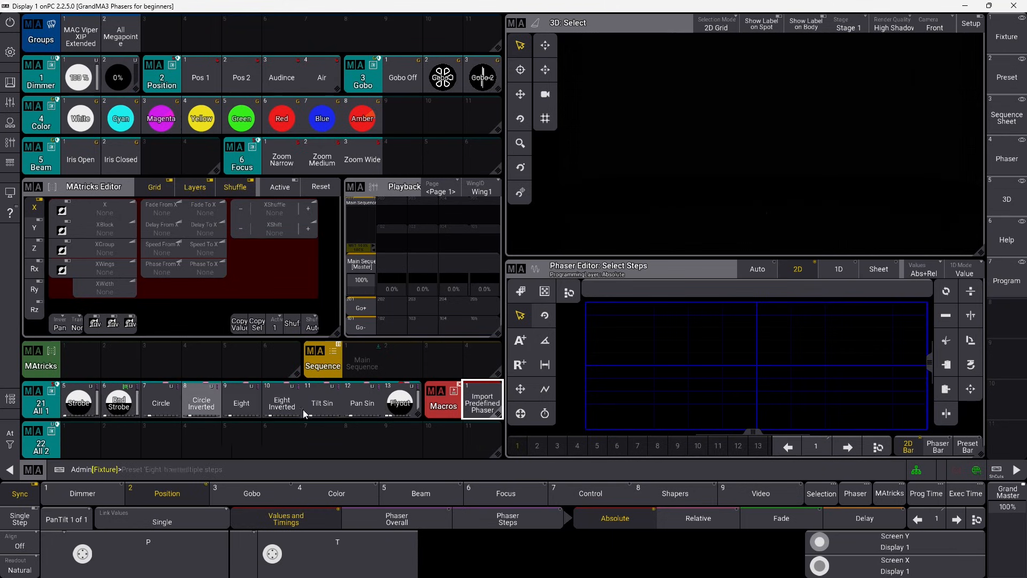
left_click(1002, 281)
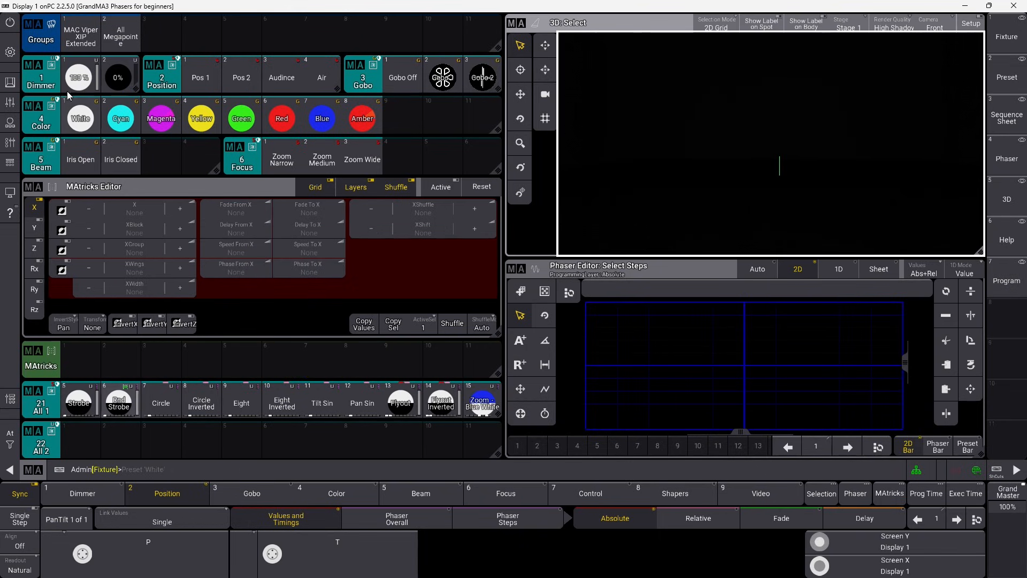
Select the MAC Viper XIP Extended group at Pos 1 with dimmer at 100%.
left_click(81, 38)
left_click(200, 75)
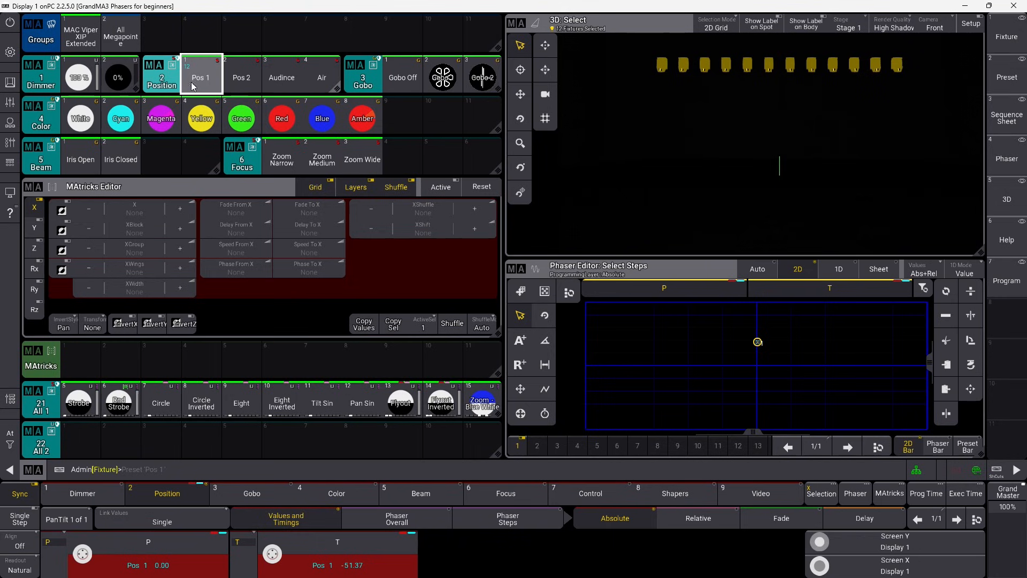
left_click(81, 82)
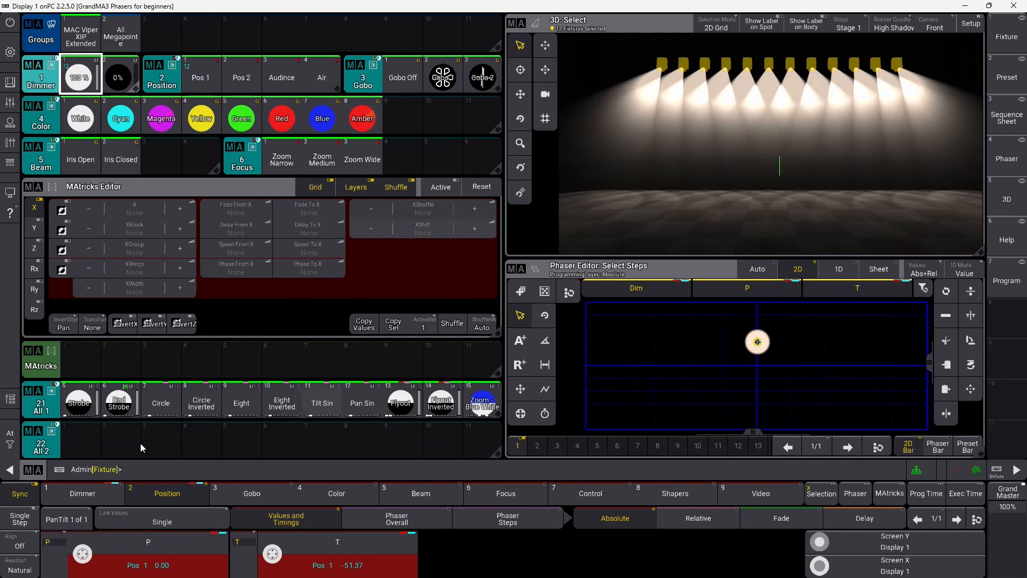
Try phasers Dim Sinus, Snap On, Snap Off, Chase, Strobe and Rnd Strobe, ending on Dim Sinus.
left_click_drag(78, 409, 303, 408)
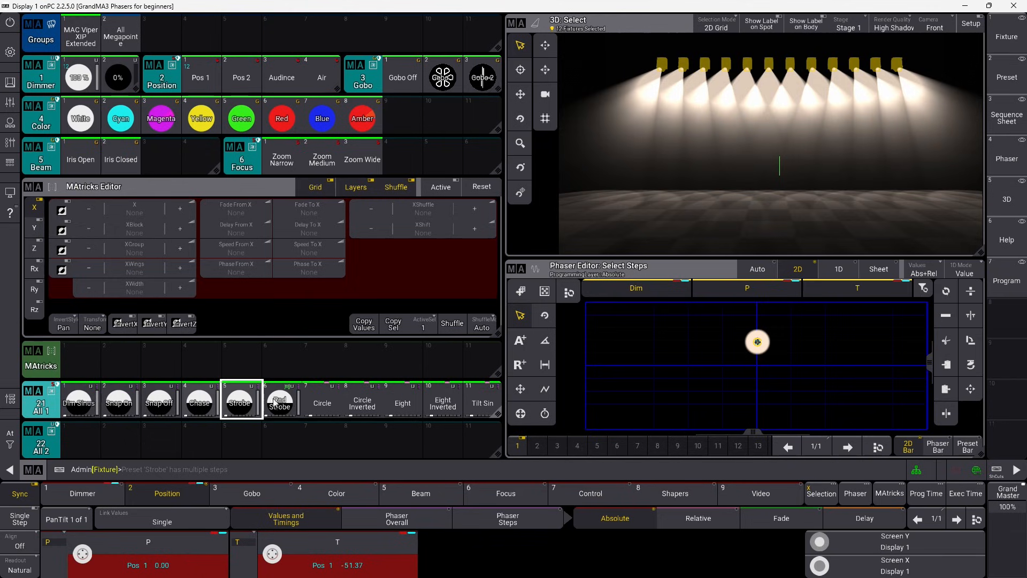
left_click(83, 407)
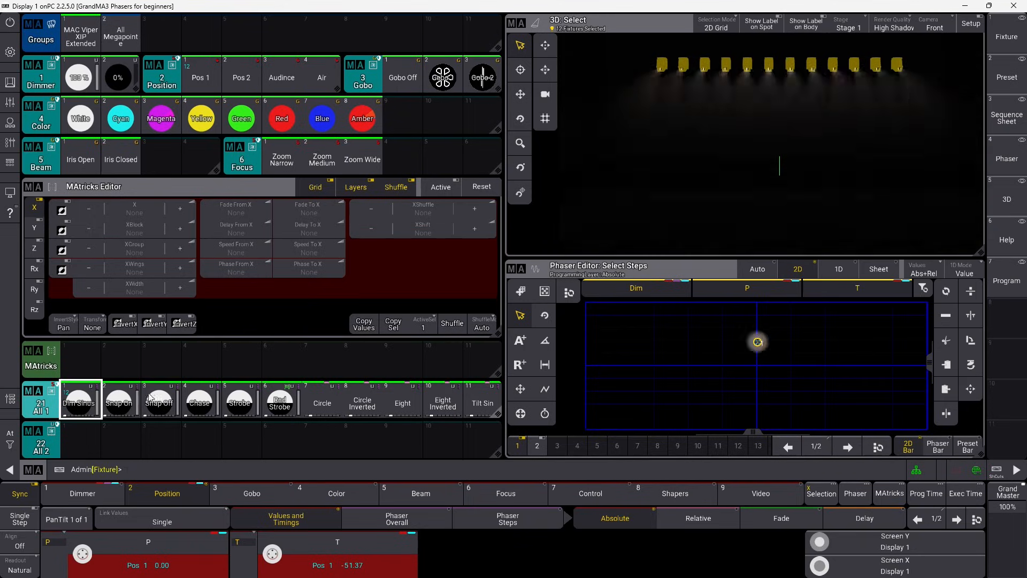
left_click(114, 400)
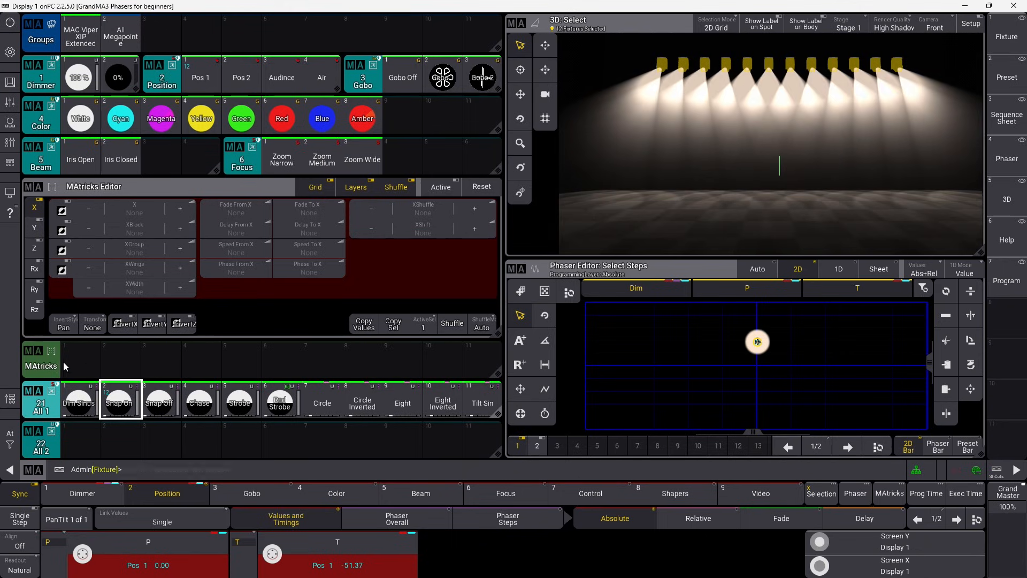
left_click(142, 408)
left_click(161, 405)
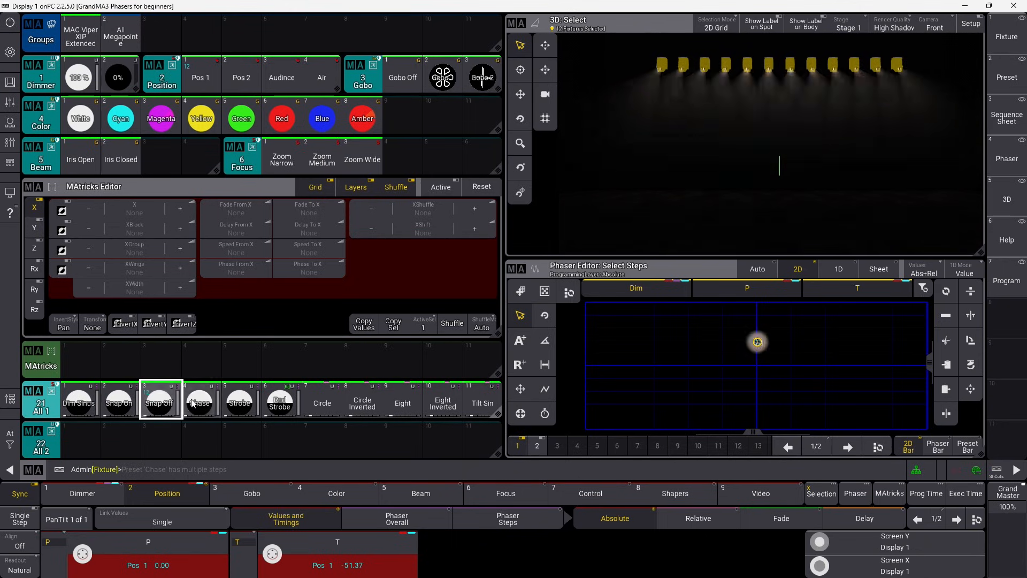
left_click(200, 404)
left_click(241, 405)
left_click(287, 405)
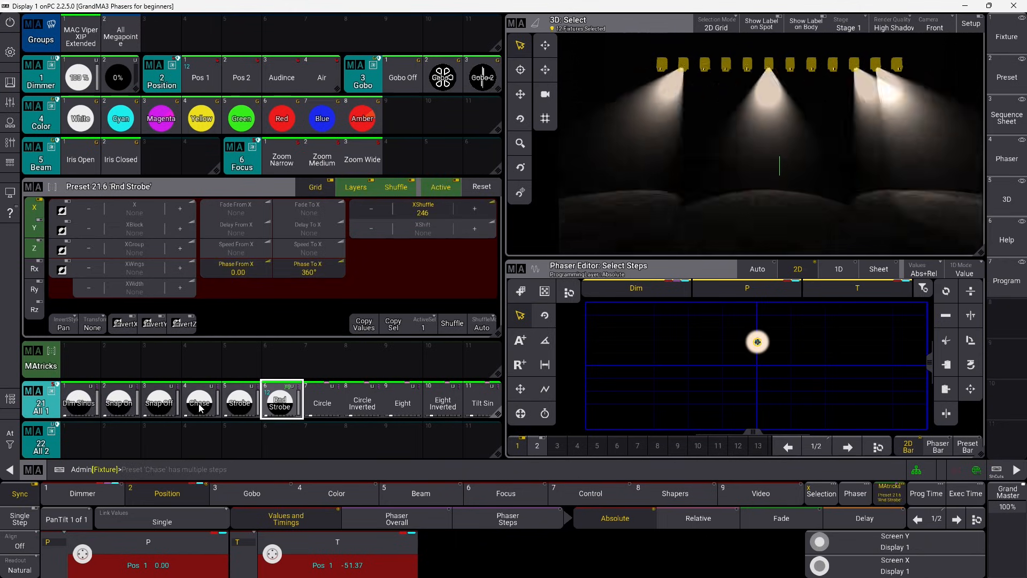
left_click(75, 407)
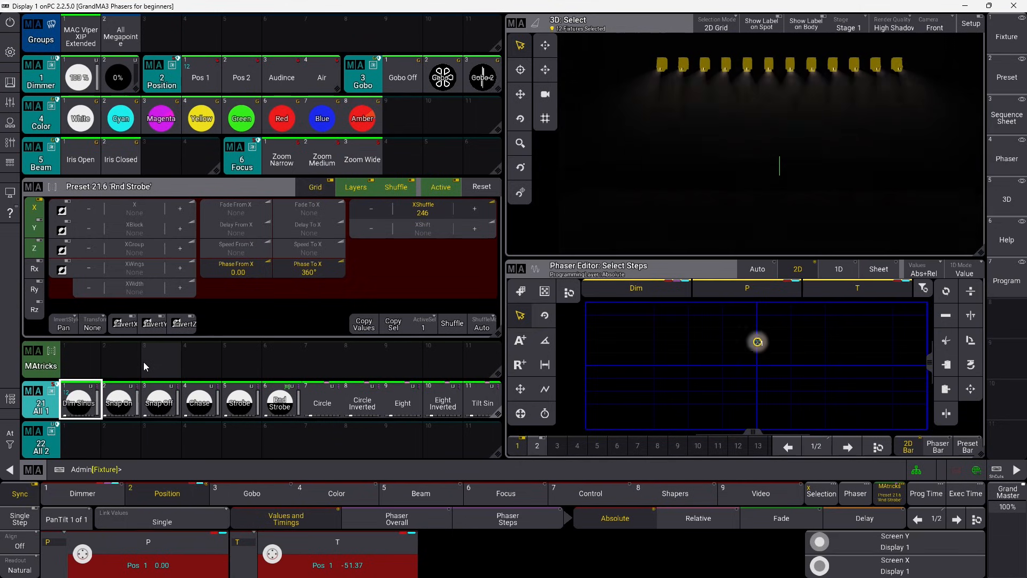
Reset MAtricks, spread phase 0° to 360° via Phase To X, and start a store to sequence 1 cue.
left_click(497, 185)
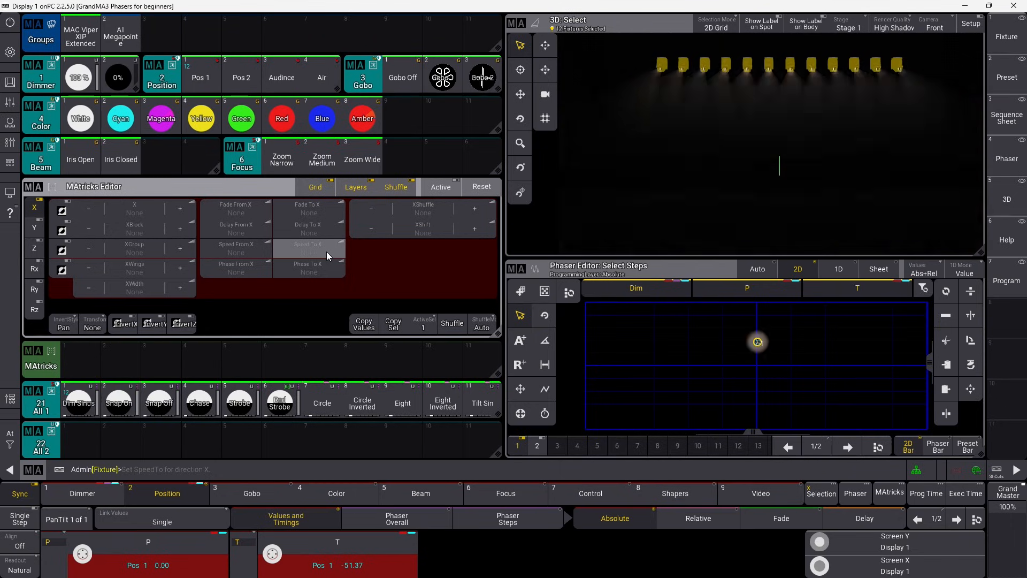
left_click(301, 268)
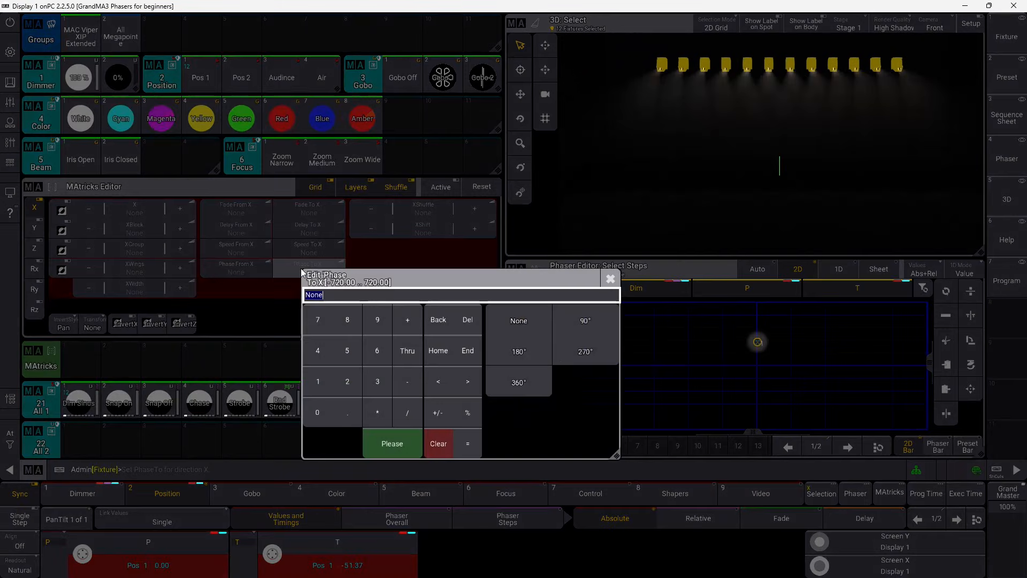
left_click(535, 398)
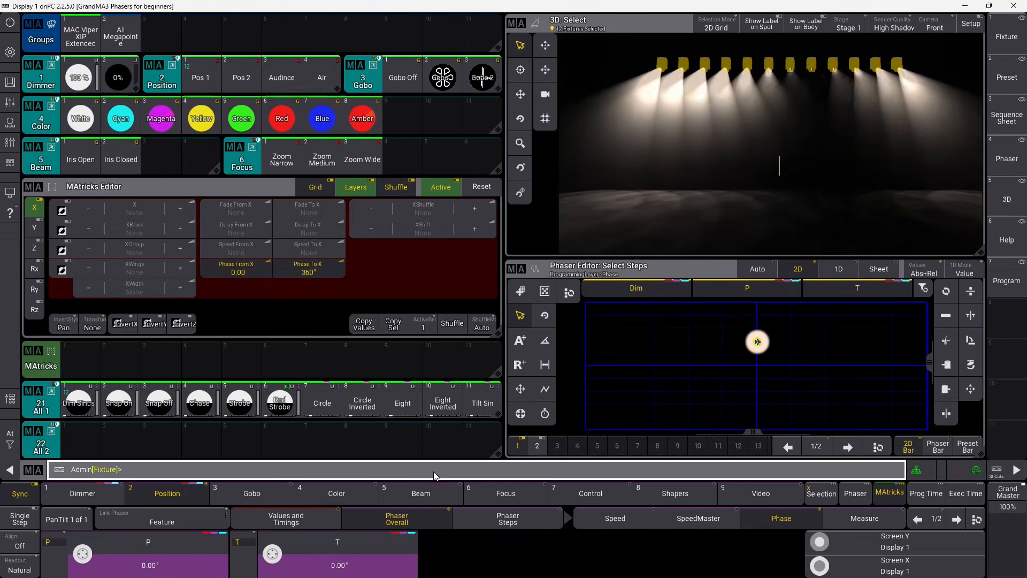
type("Seq")
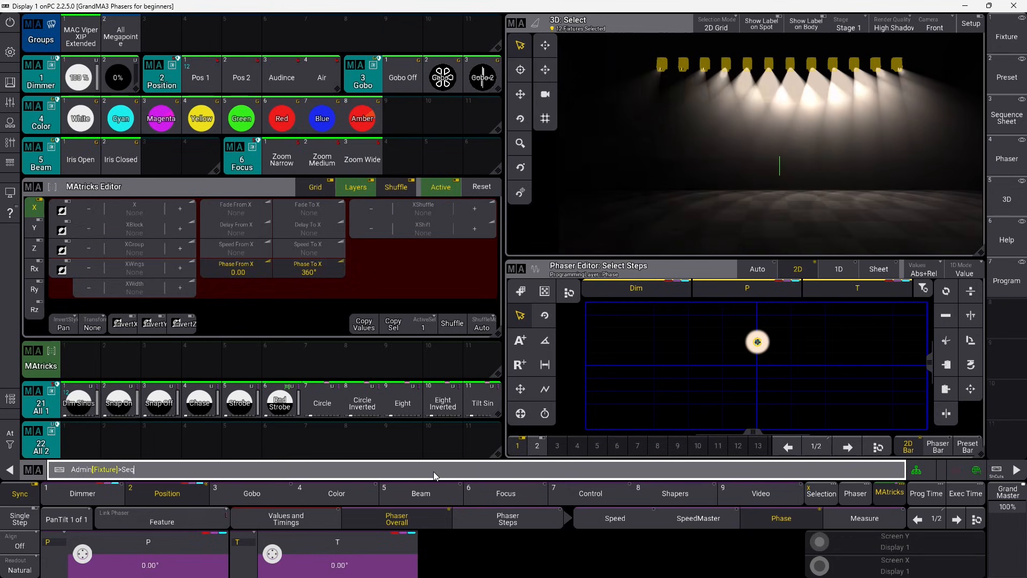
type(" seq 1 cue 1")
Dismiss the pending command and narrow the MAtricks Editor window to free space.
key("Return")
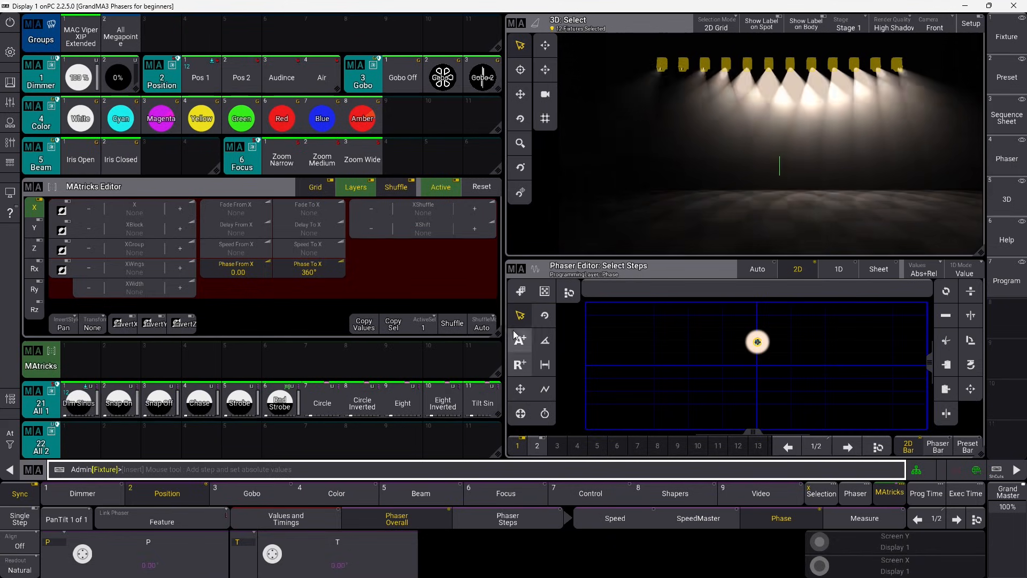
left_click_drag(493, 336, 343, 335)
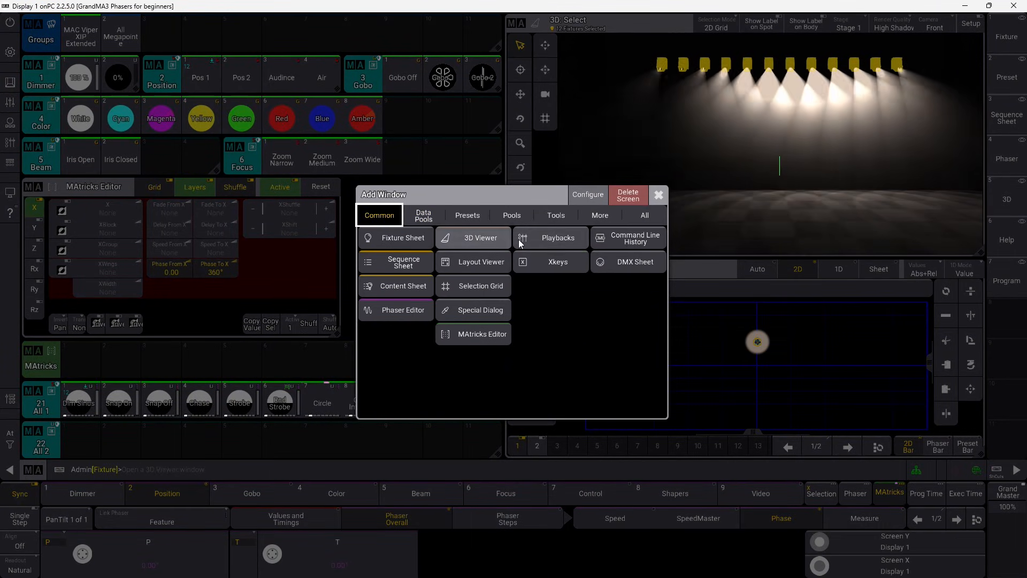
Add a Playbacks window beside the MAtricks Editor, check its settings, then clear the programmer.
left_click(547, 240)
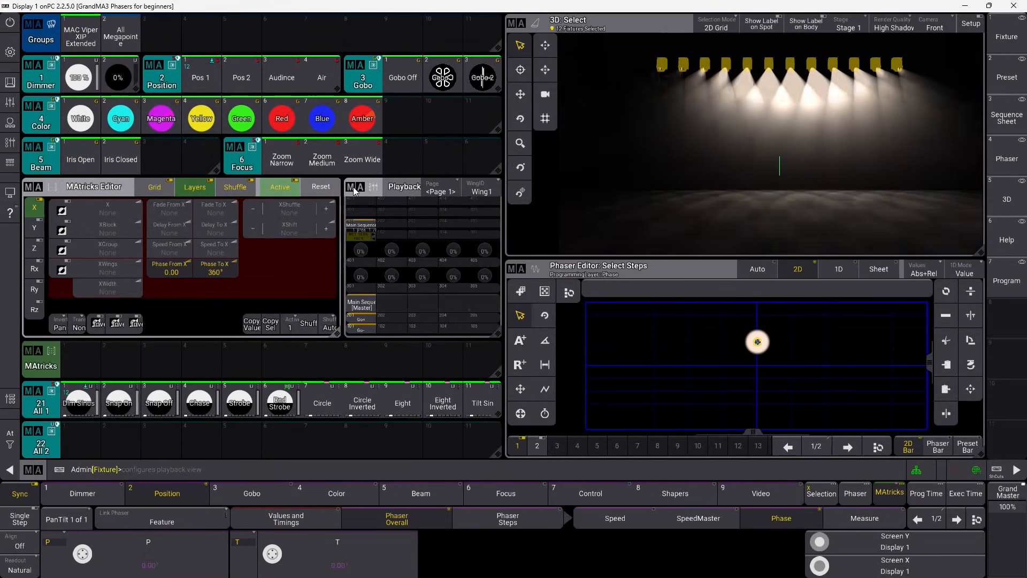
left_click(353, 188)
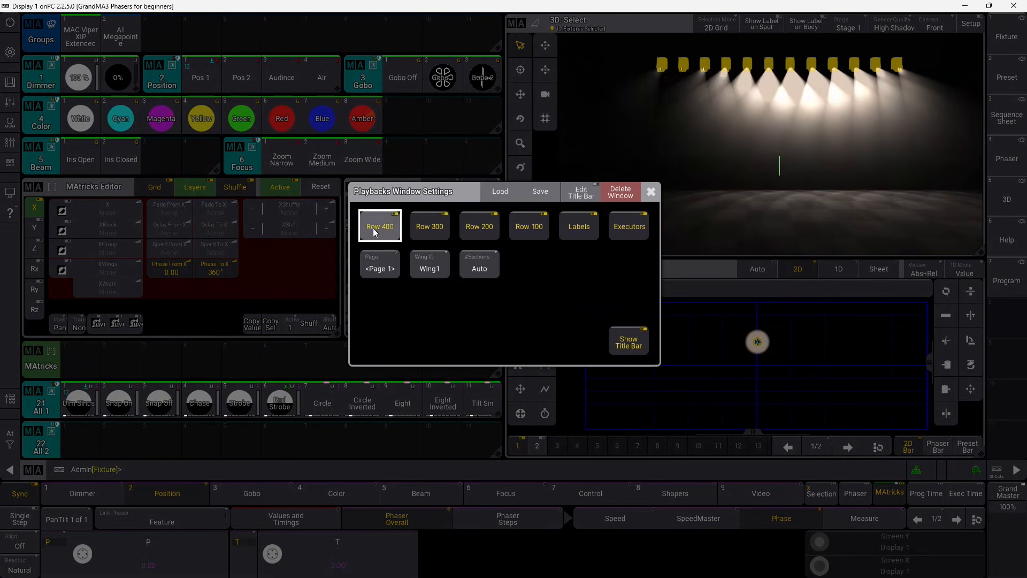
left_click(651, 191)
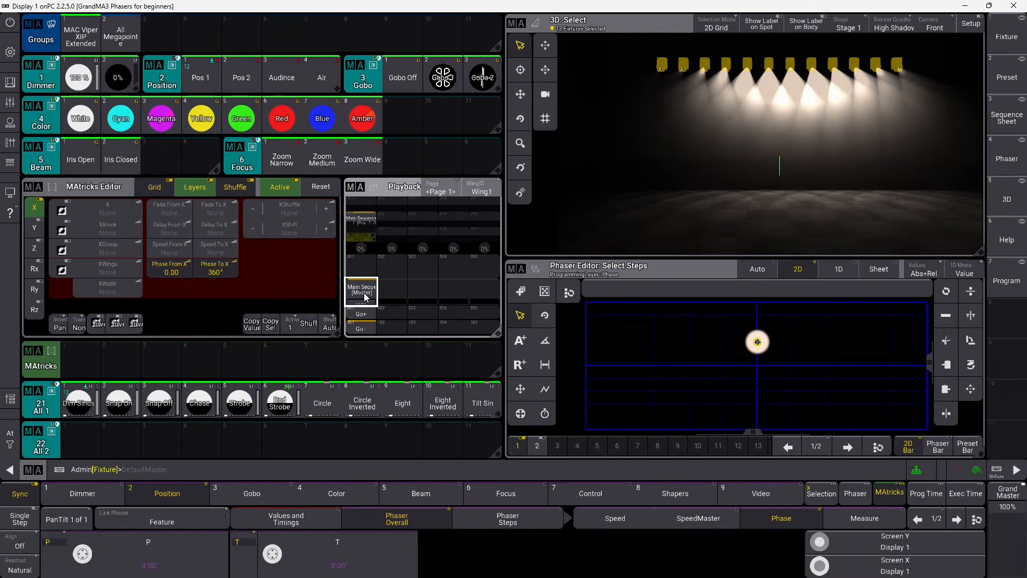
left_click(10, 433)
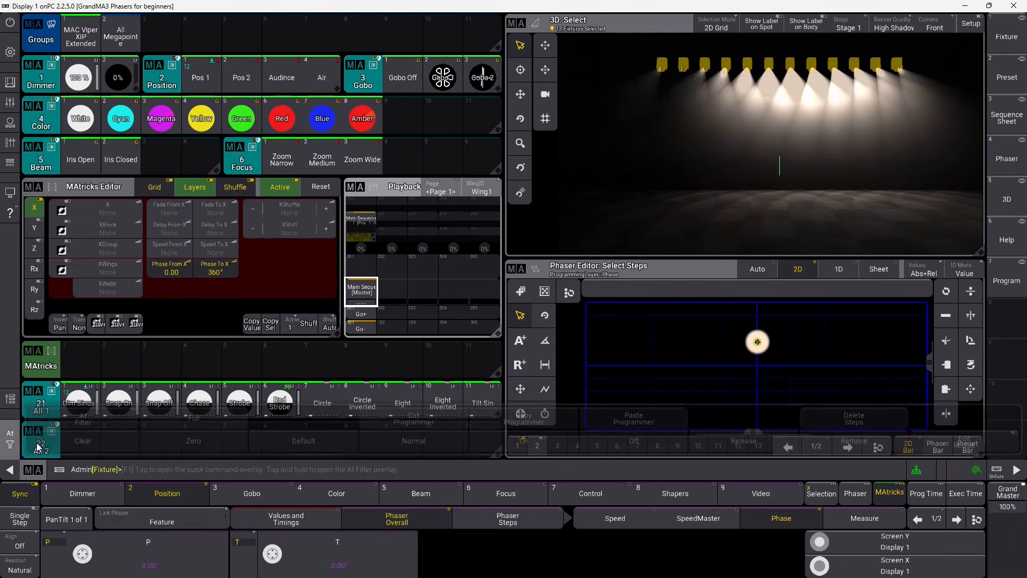
left_click(51, 443)
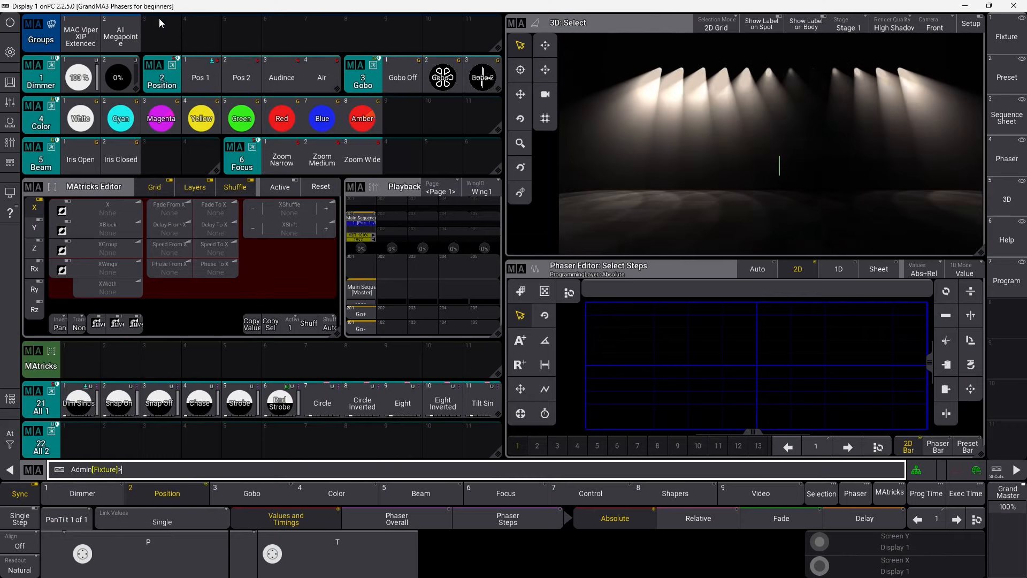
Select the MAC Viper XIP Extended group and run Stomp, undo it, then Stomp again.
left_click(77, 40)
left_click(164, 468)
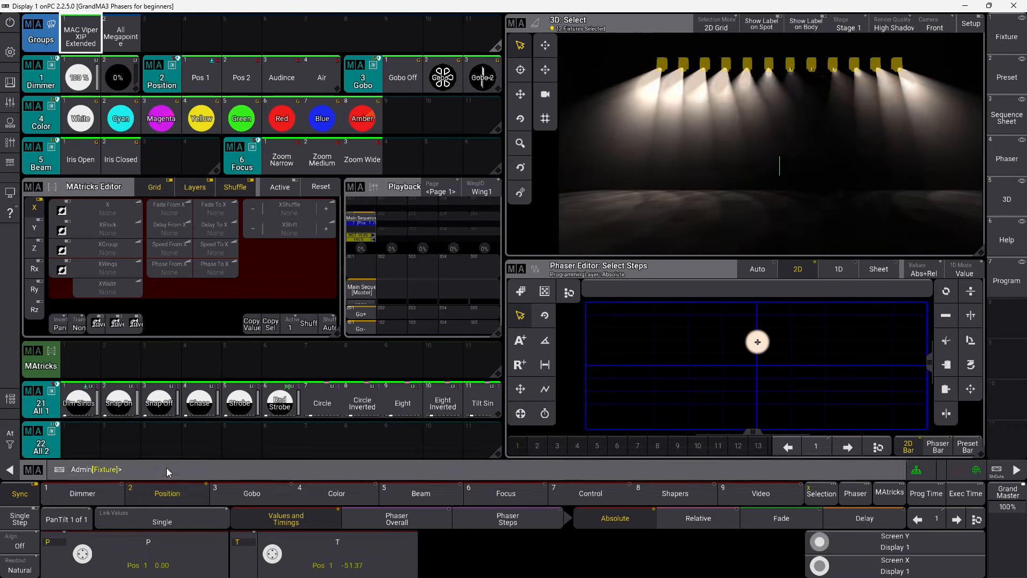
type("stomp")
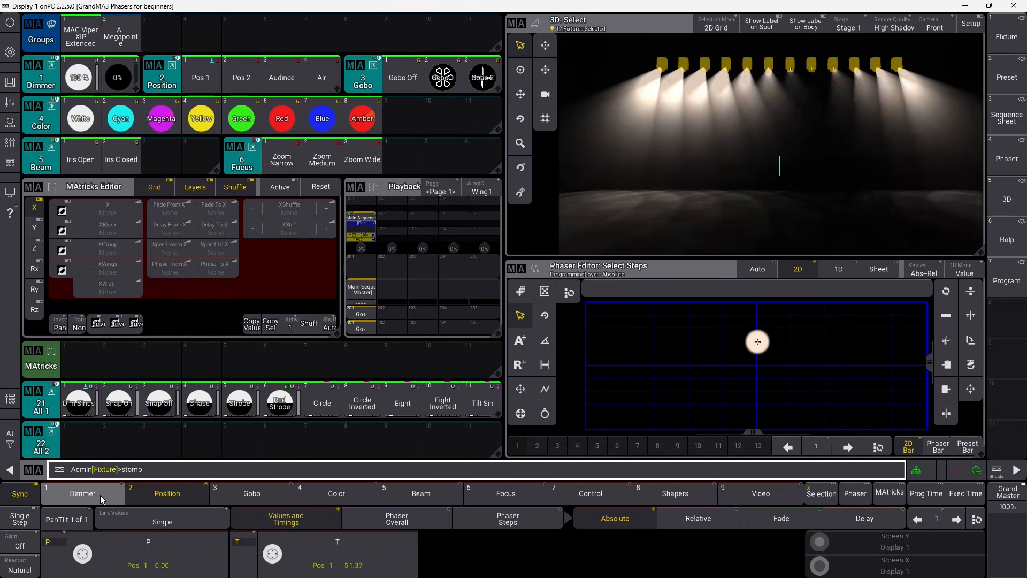
key("Return")
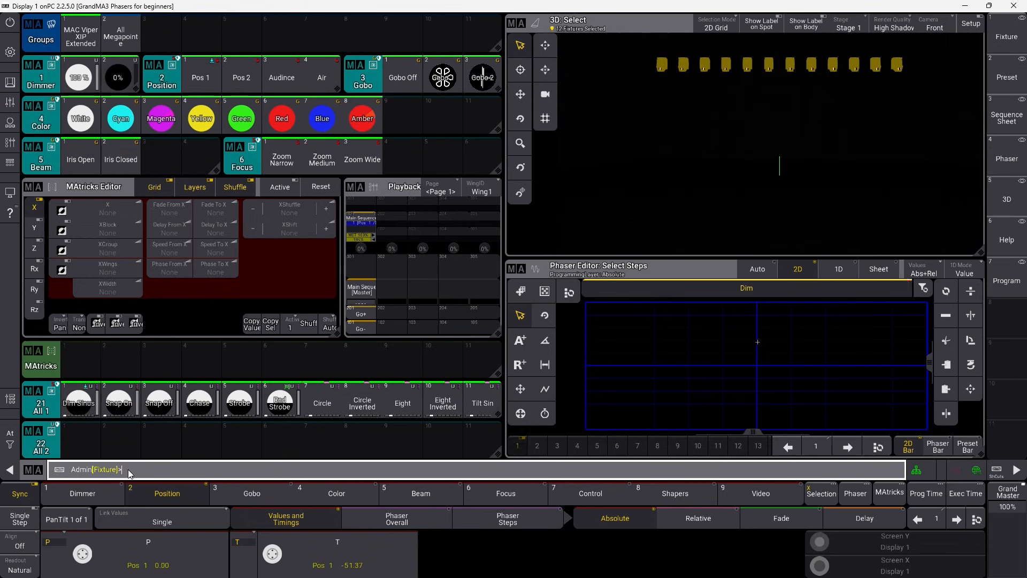
key("ctrl+z")
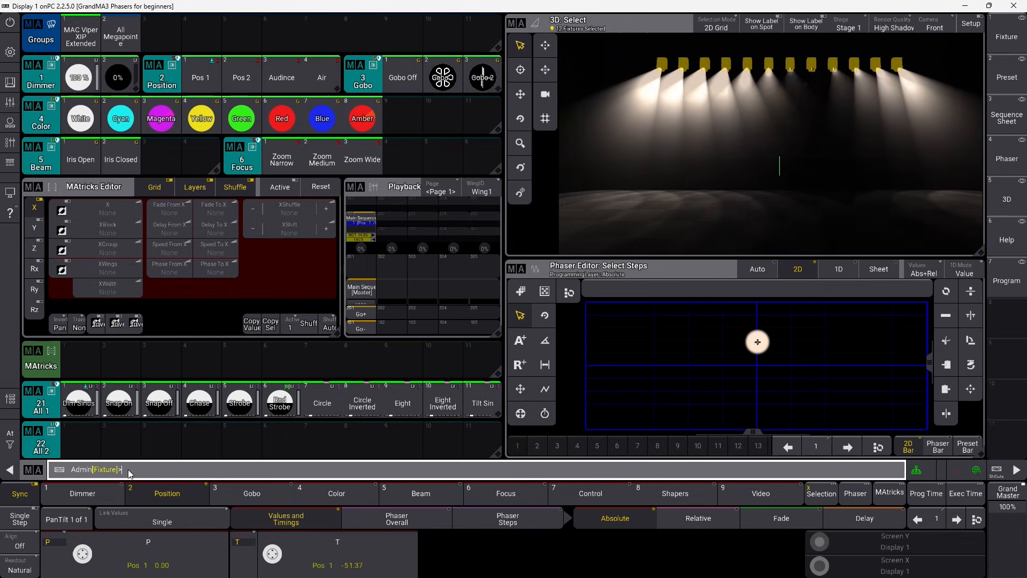
type("stomp")
key("Return")
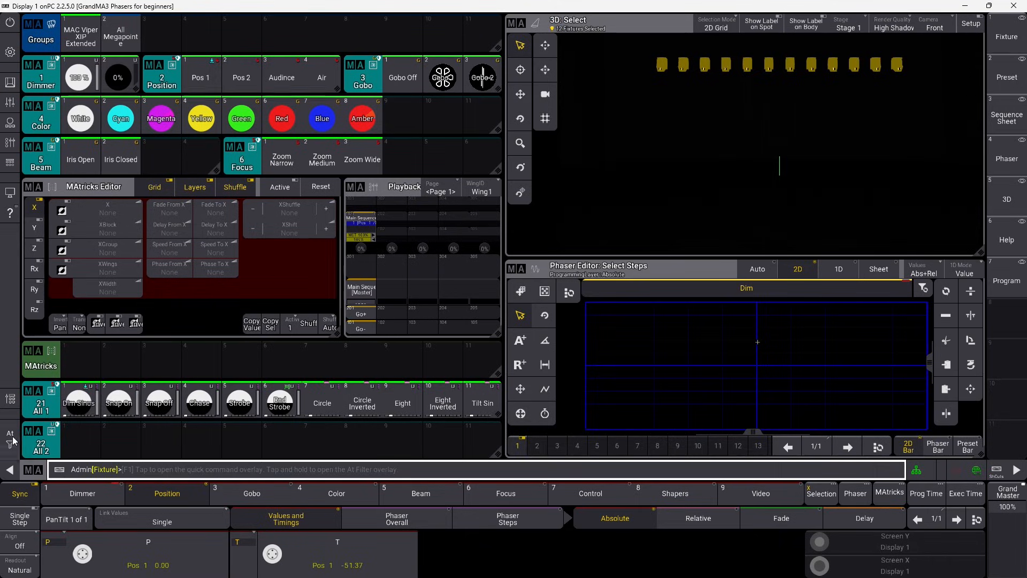
Clear the programmer, reselect the MAC Viper XIP Extended group, and begin a new command.
left_click(11, 441)
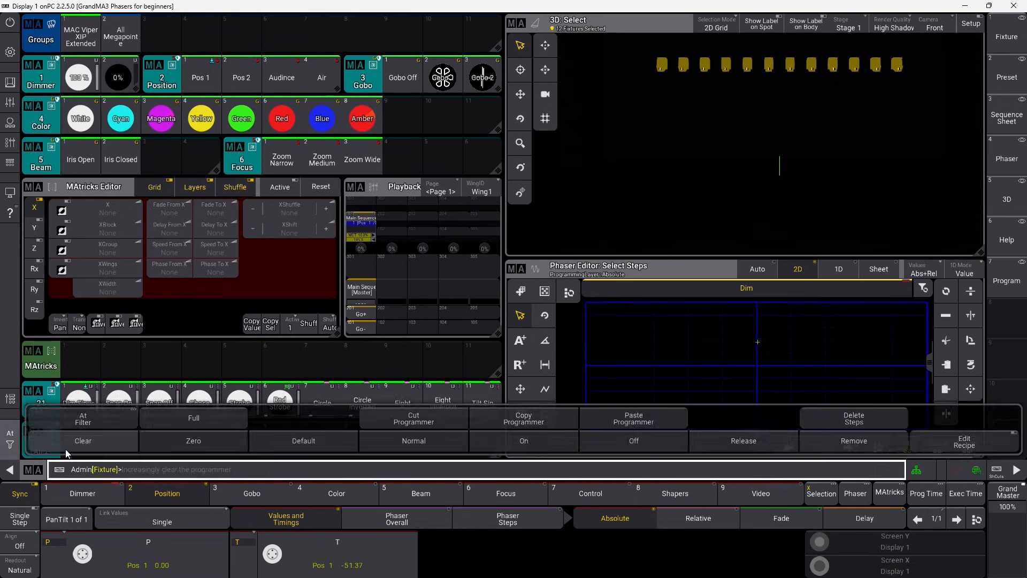
left_click(14, 451)
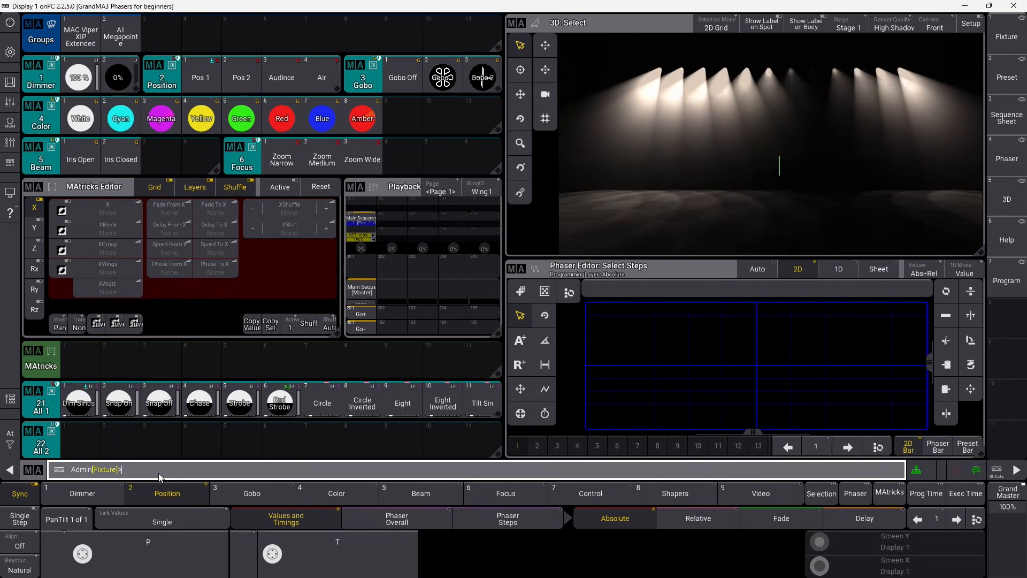
left_click(80, 36)
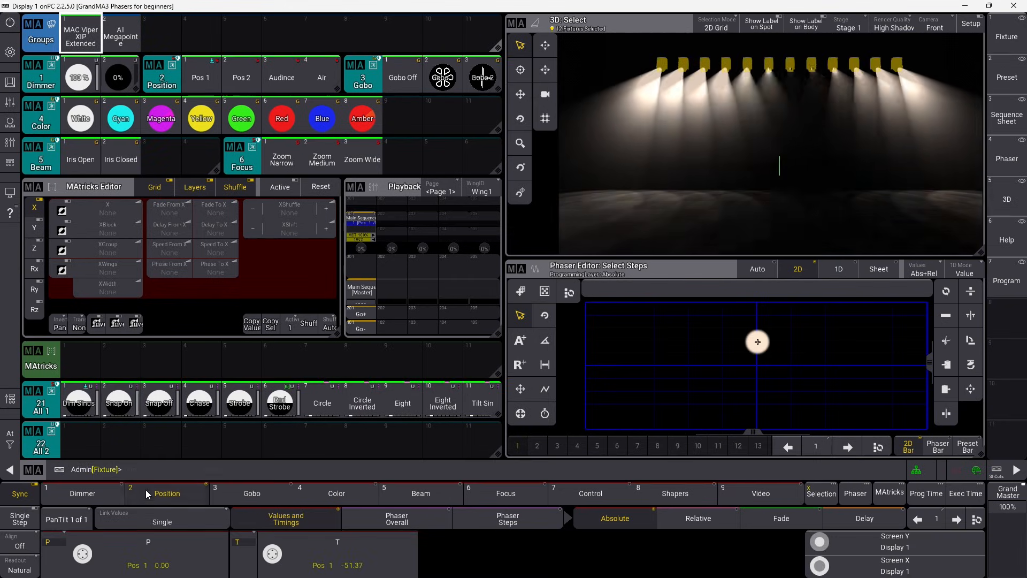
left_click(146, 466)
type("S")
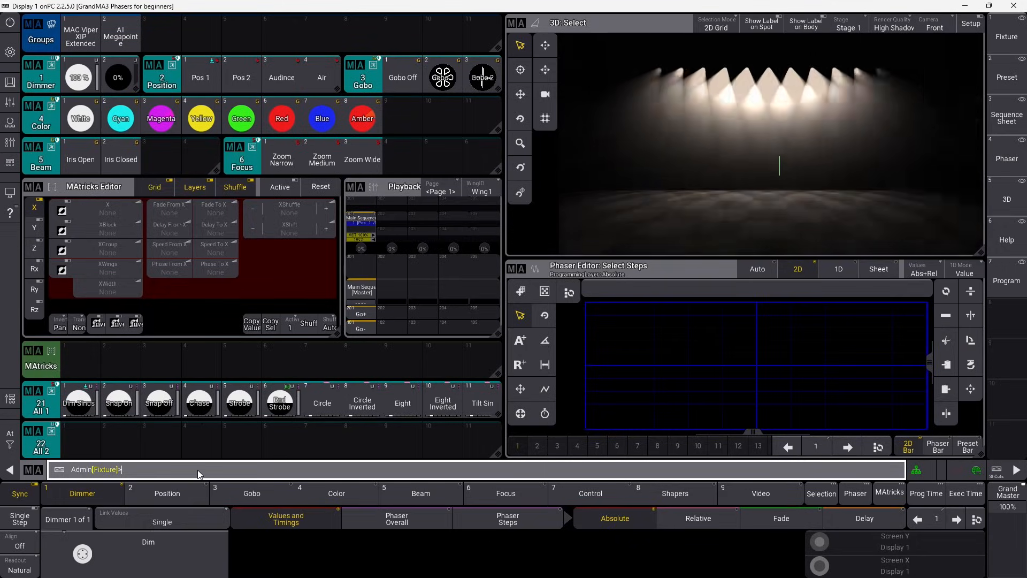
Select the MAC Viper XIP Extended group and Stomp it to close the dimmers.
left_click(78, 35)
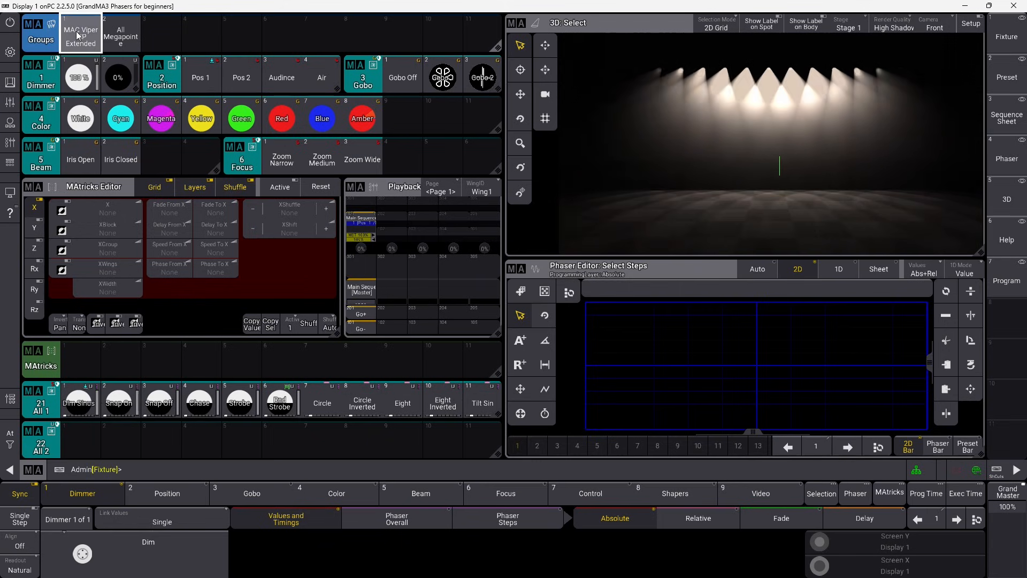
left_click(158, 475)
type("stom")
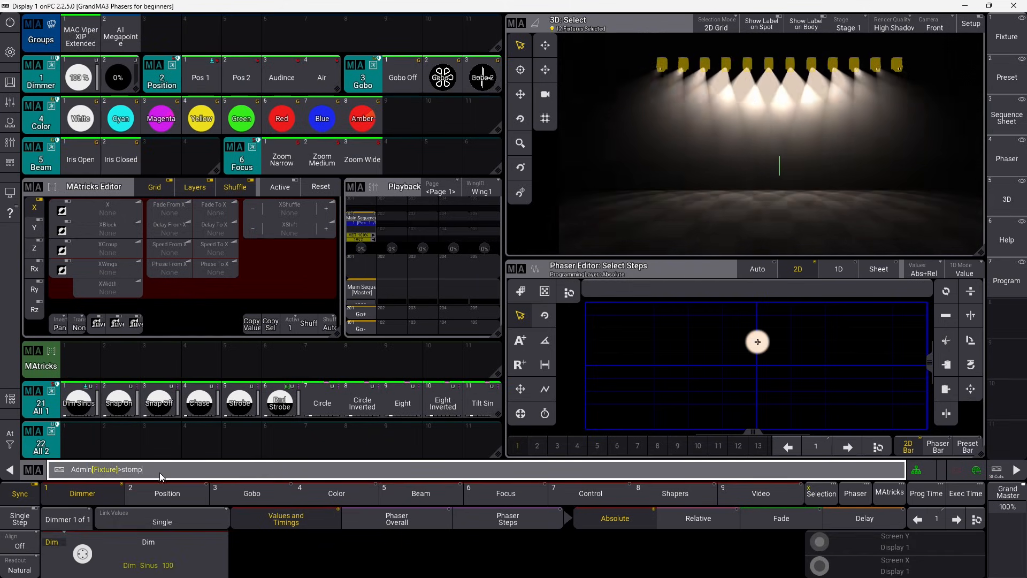
type("p")
key("Return")
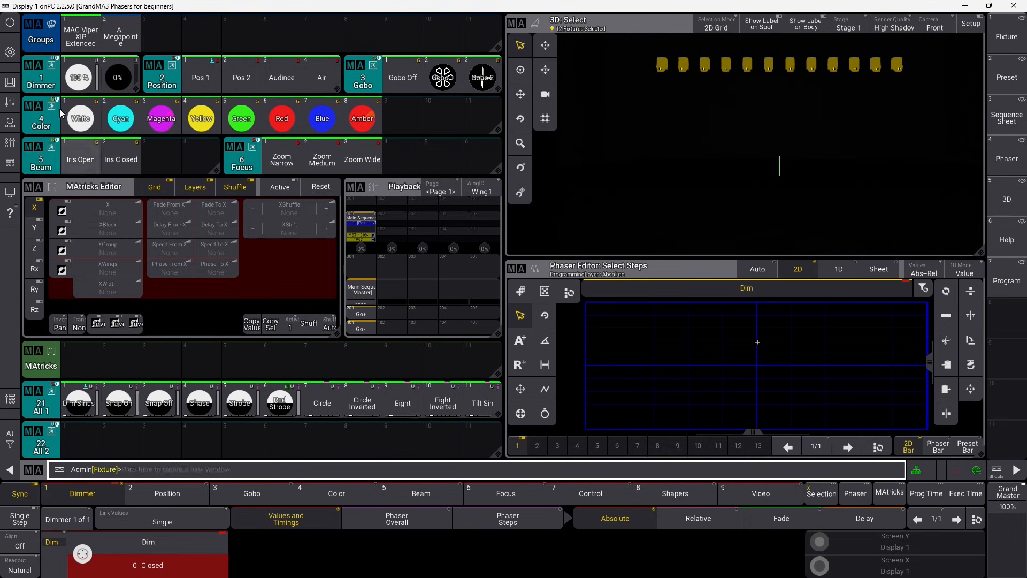
Set the dimmer to 100% and store the look as cue 2 in Main Sequence.
left_click(72, 81)
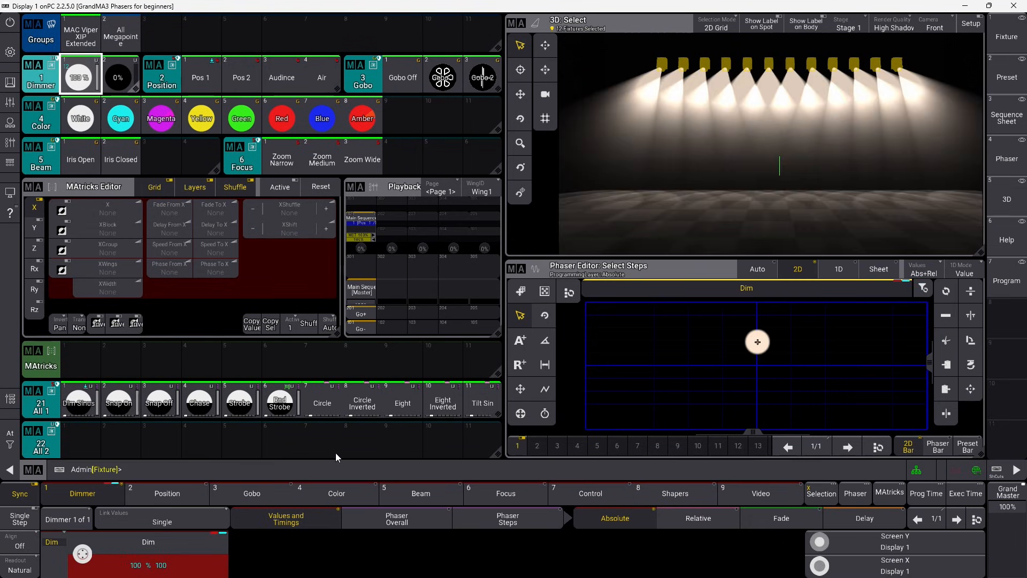
left_click(299, 473)
type("Sto")
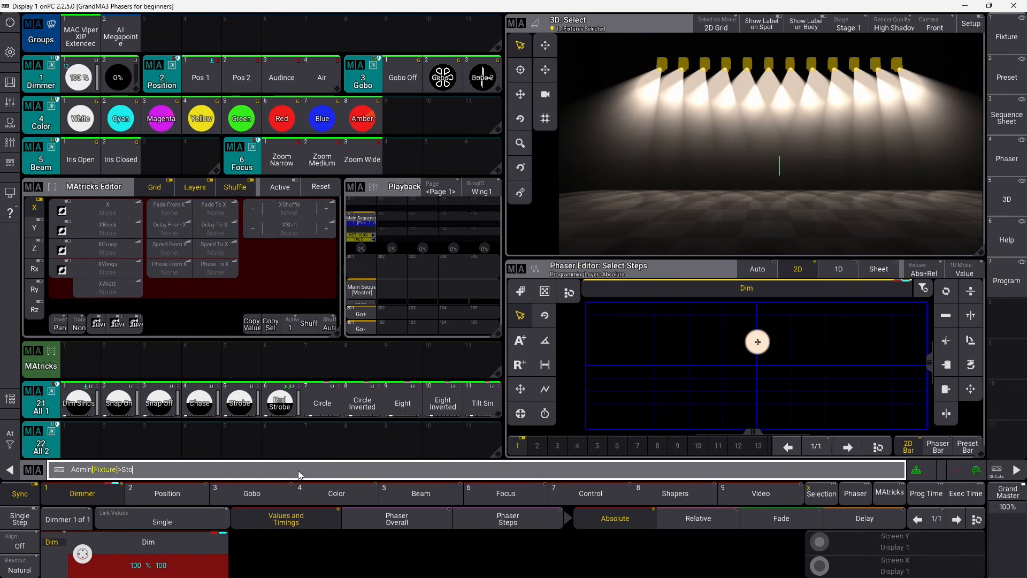
type("re cue")
key("Return")
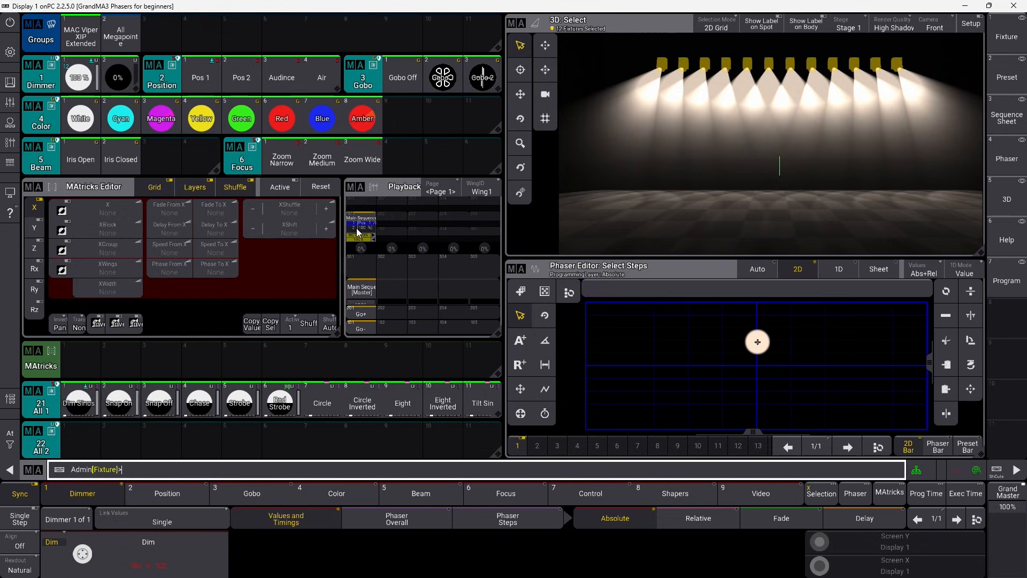
Clear the programmer and step the Main Sequence back one cue with Go-.
left_click(7, 448)
left_click(67, 445)
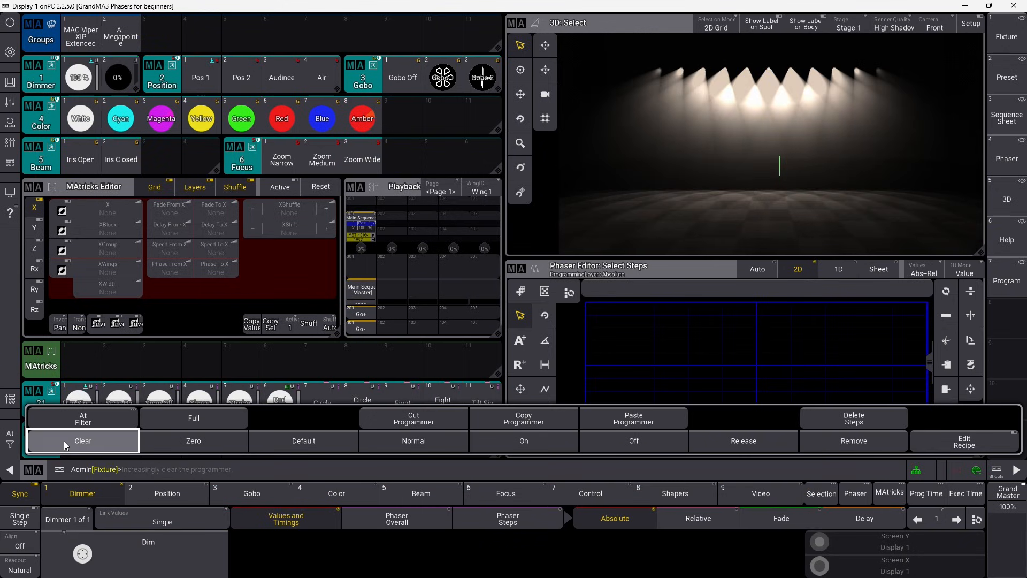
left_click(10, 445)
left_click(358, 329)
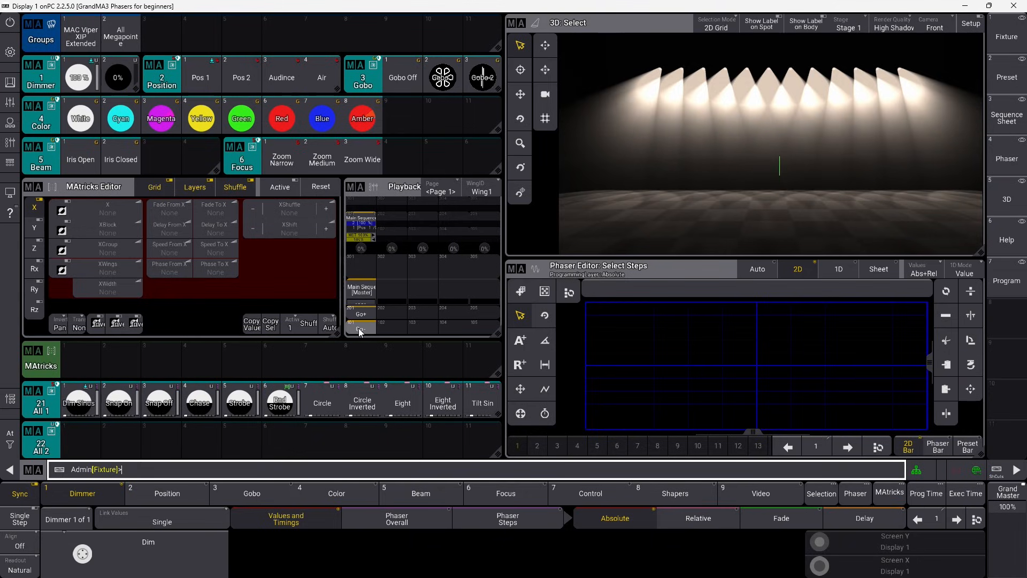
Apply the Circle phaser to the MAC Viper XIP Extended group with Phase To X at 360°.
left_click(78, 33)
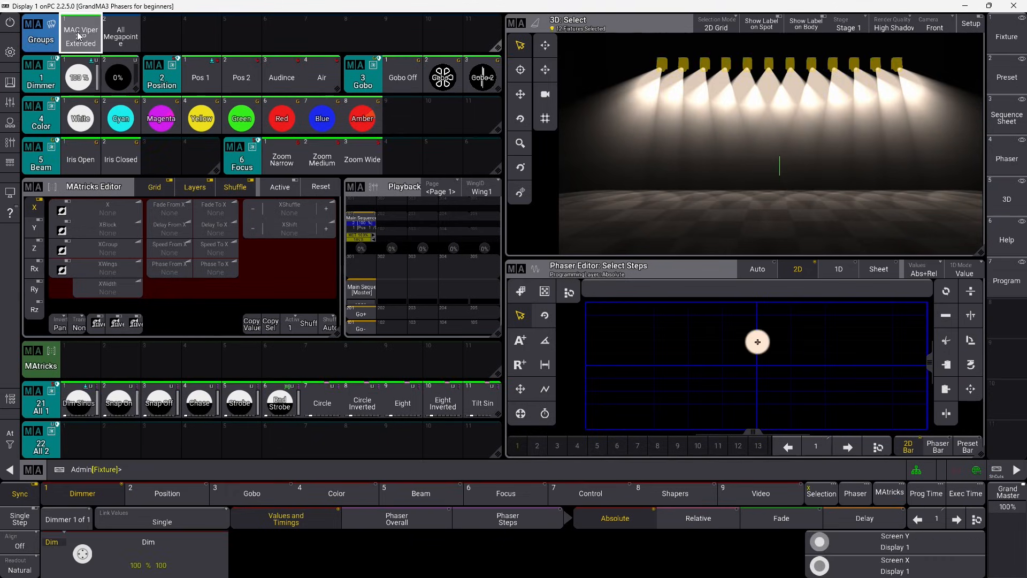
left_click(328, 405)
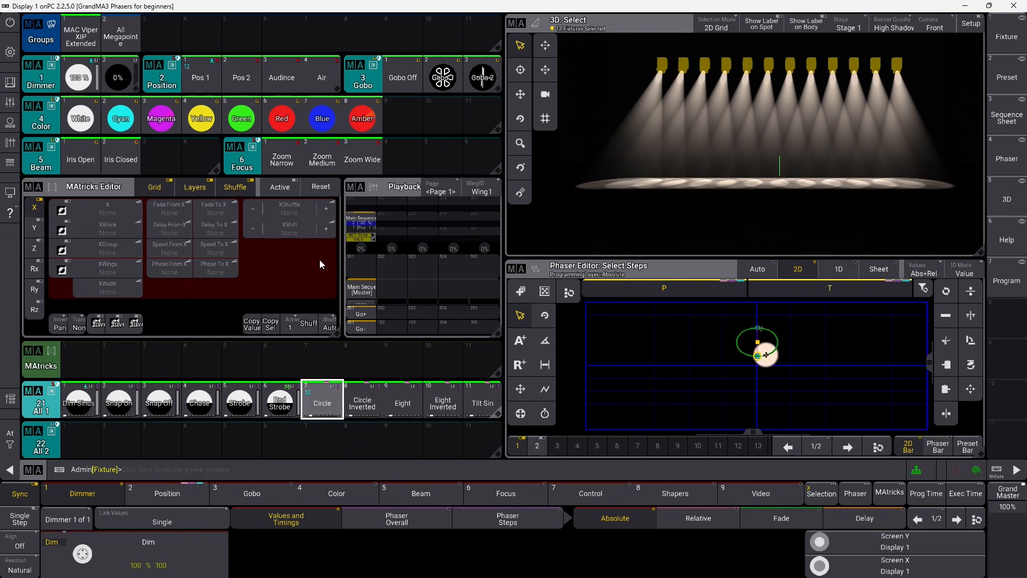
left_click(229, 270)
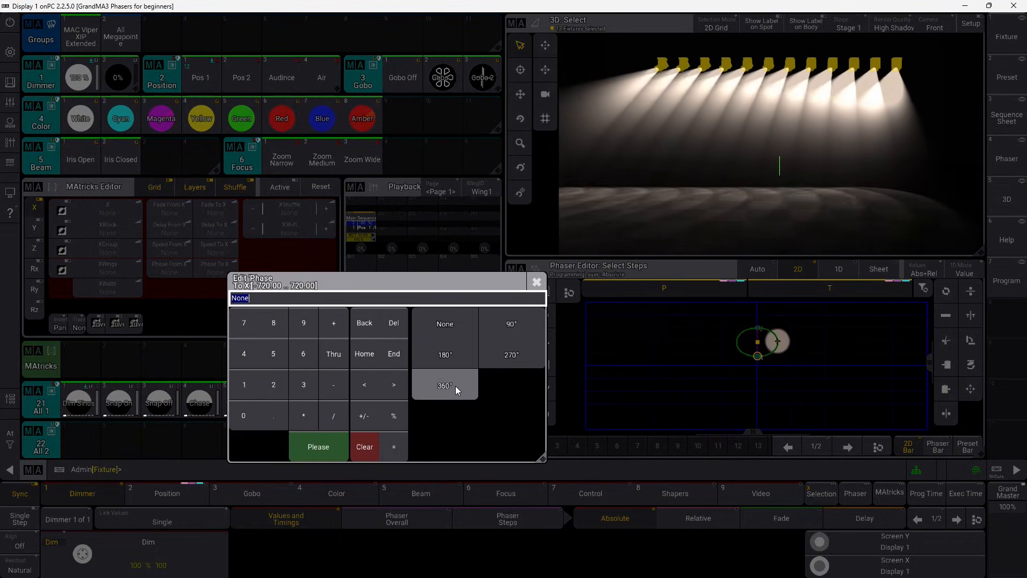
left_click(454, 386)
left_click(457, 386)
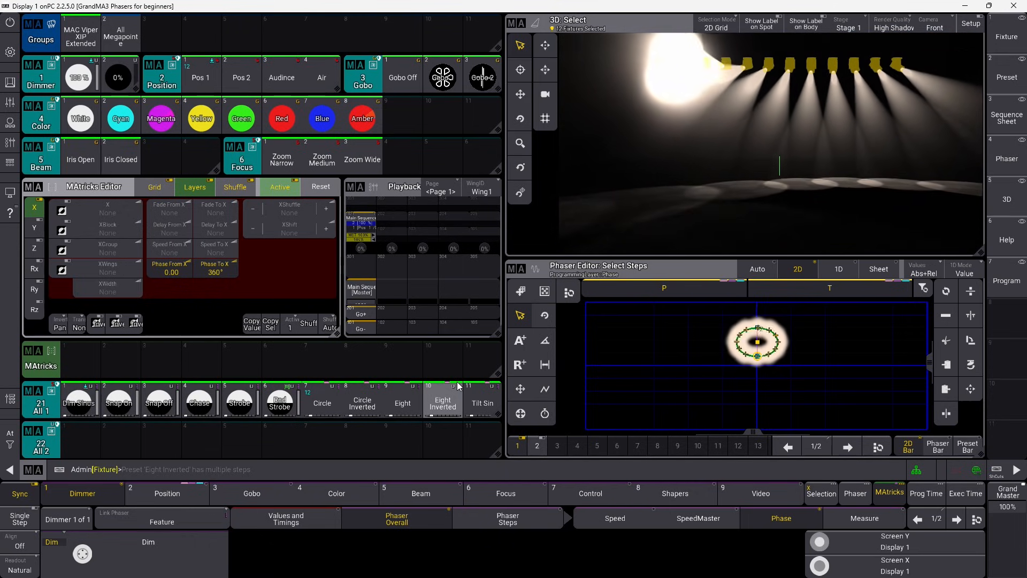
Store the look as cue 3 of the Main Sequence, then clear the programmer.
left_click(291, 472)
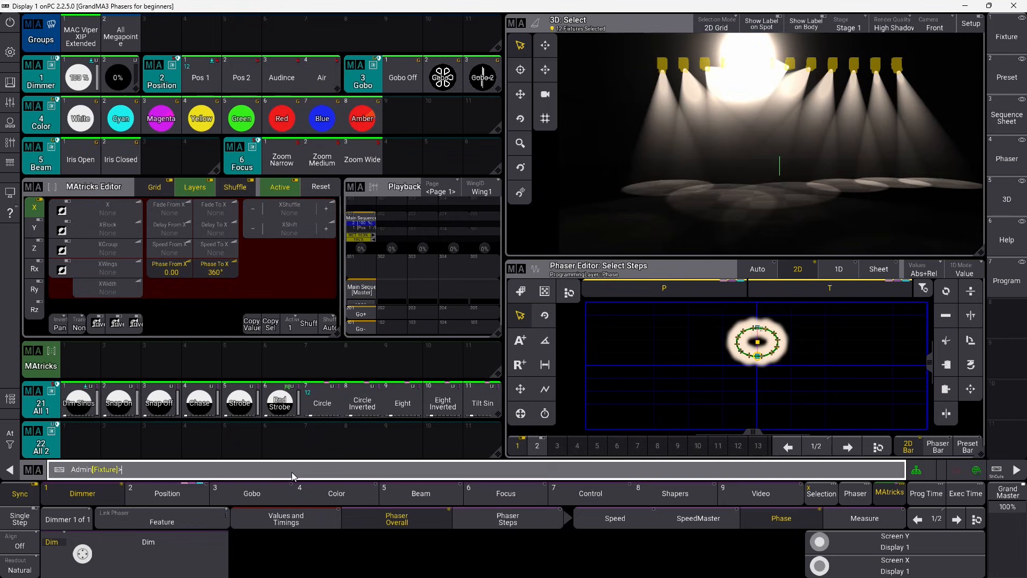
type("S")
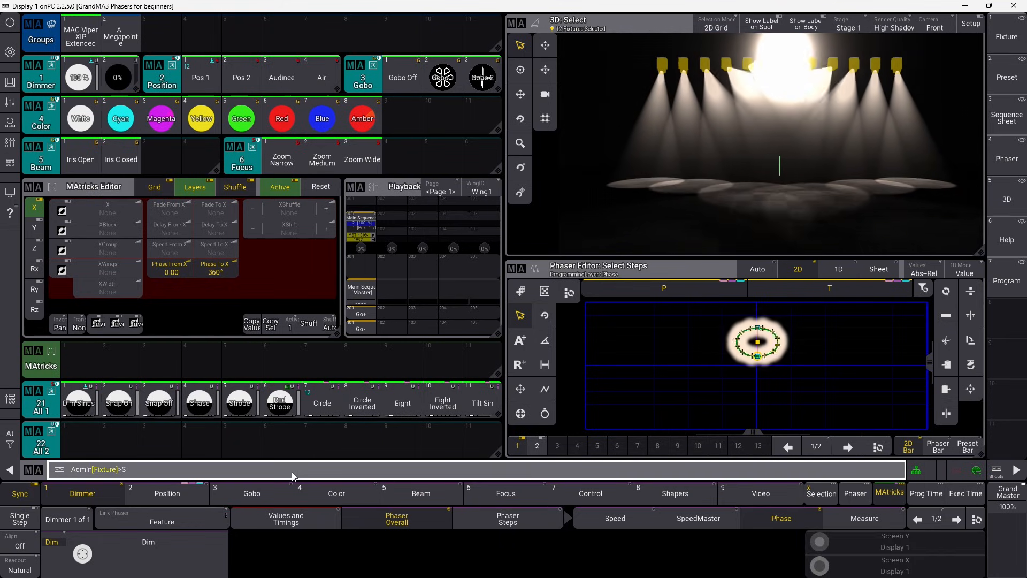
left_click(359, 225)
left_click(9, 439)
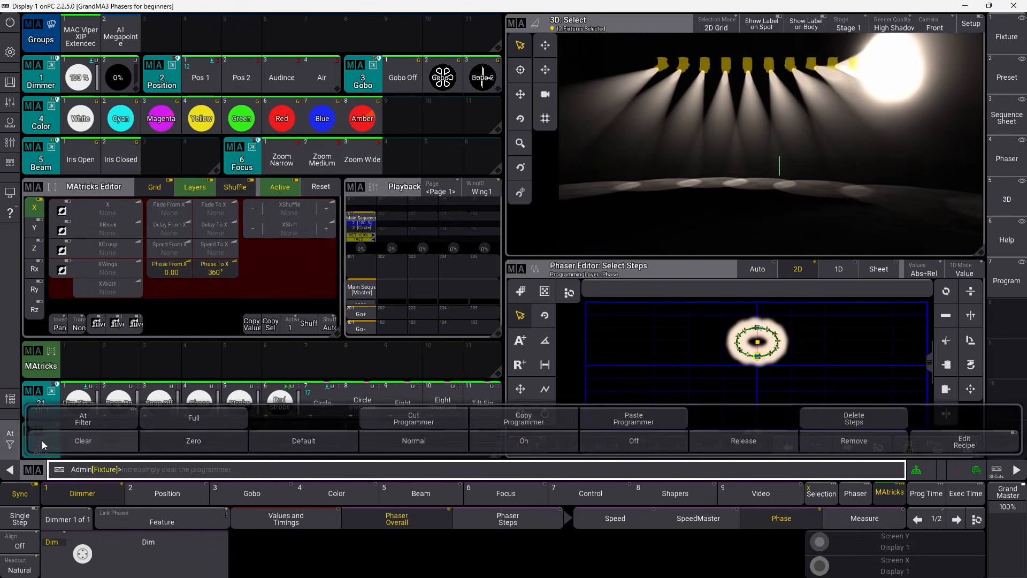
double_click(42, 441)
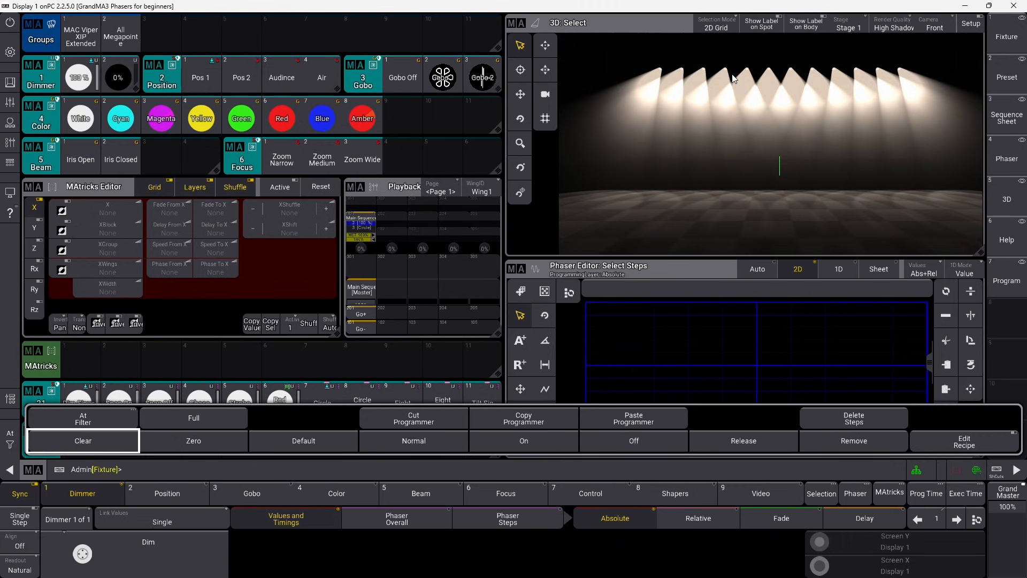
Play the Circle cue, then Stomp the MAC Viper XIP Extended group's phaser to a static look.
left_click(364, 313)
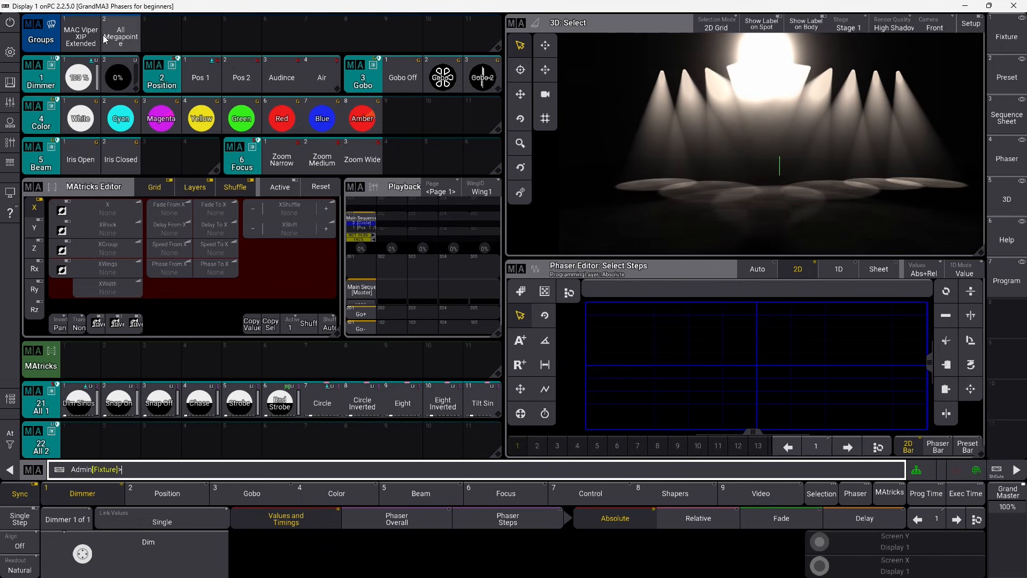
left_click(80, 37)
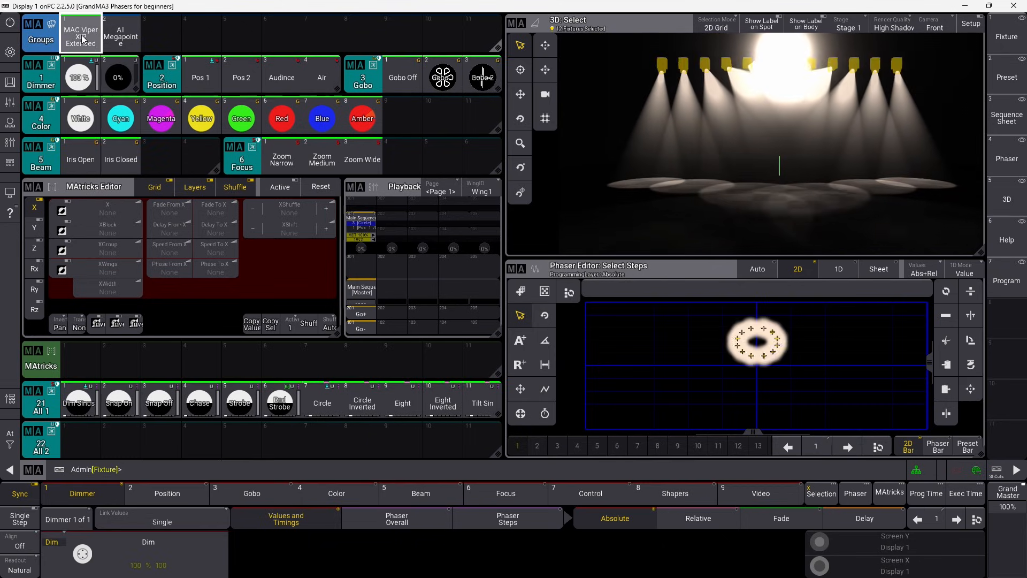
left_click(175, 468)
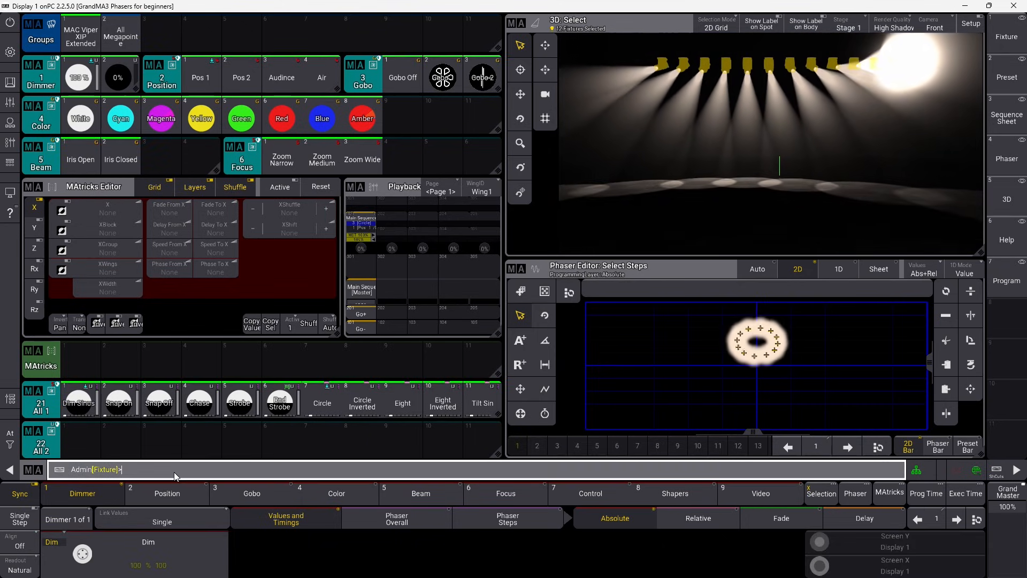
type("Stomp")
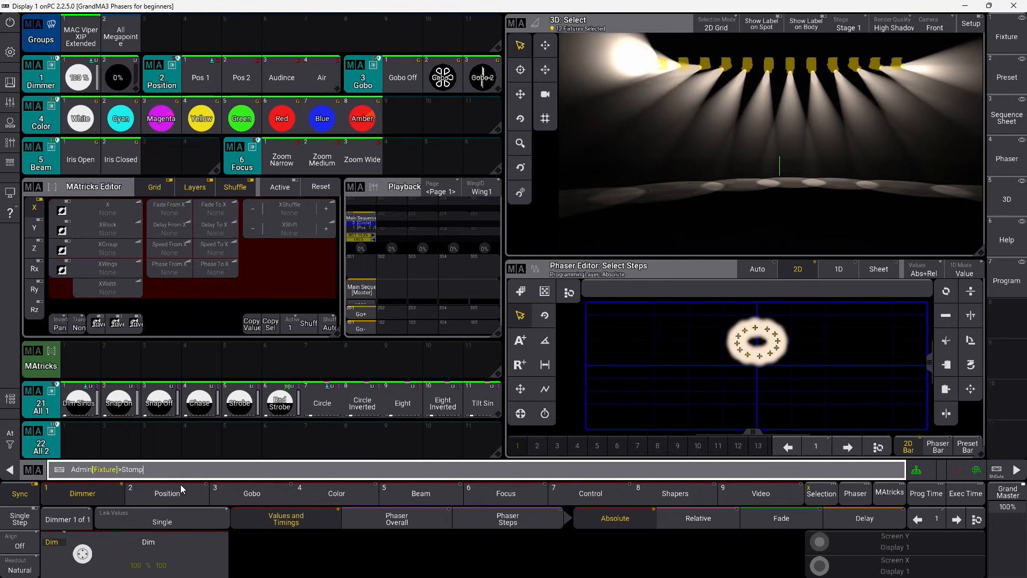
key("Return")
left_click(166, 493)
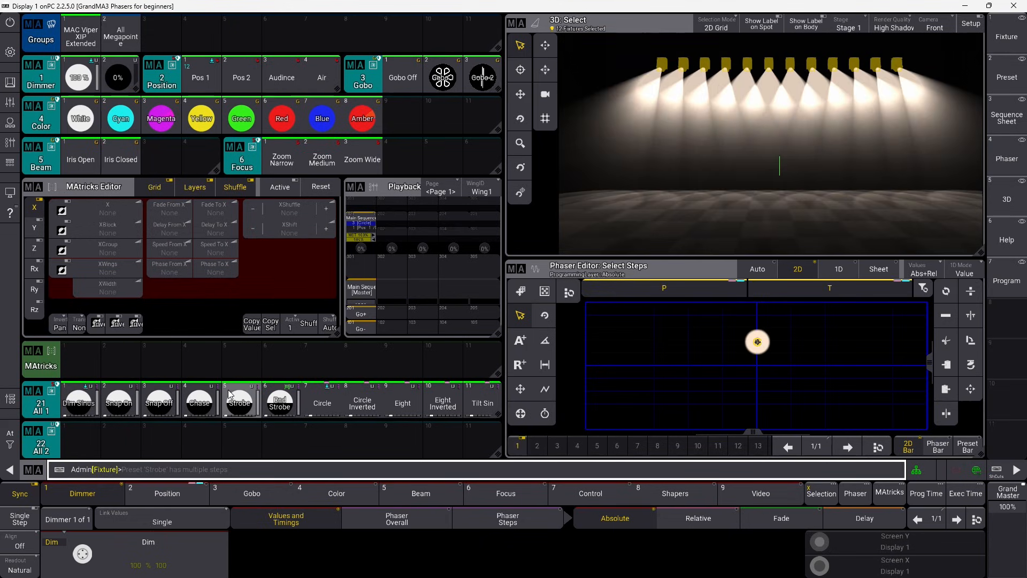
Clear the programmer and step the Main Sequence back to cue 1.
type("s")
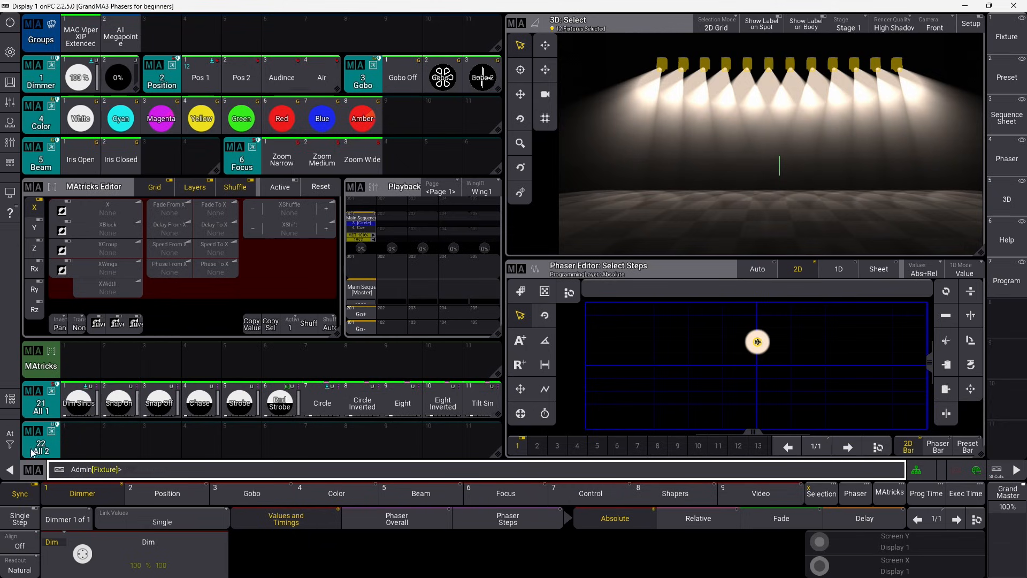
left_click(13, 445)
left_click(56, 445)
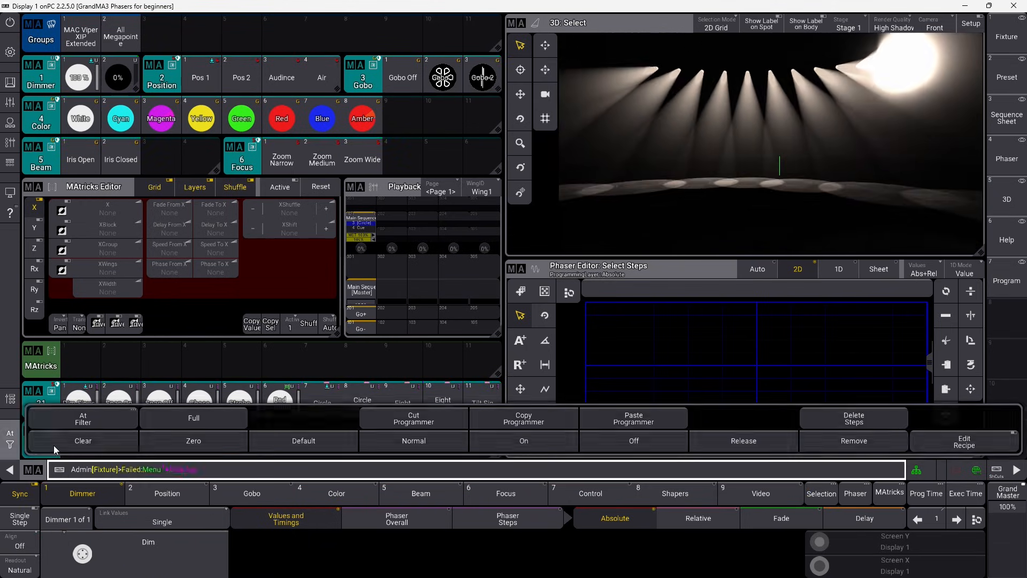
left_click(368, 322)
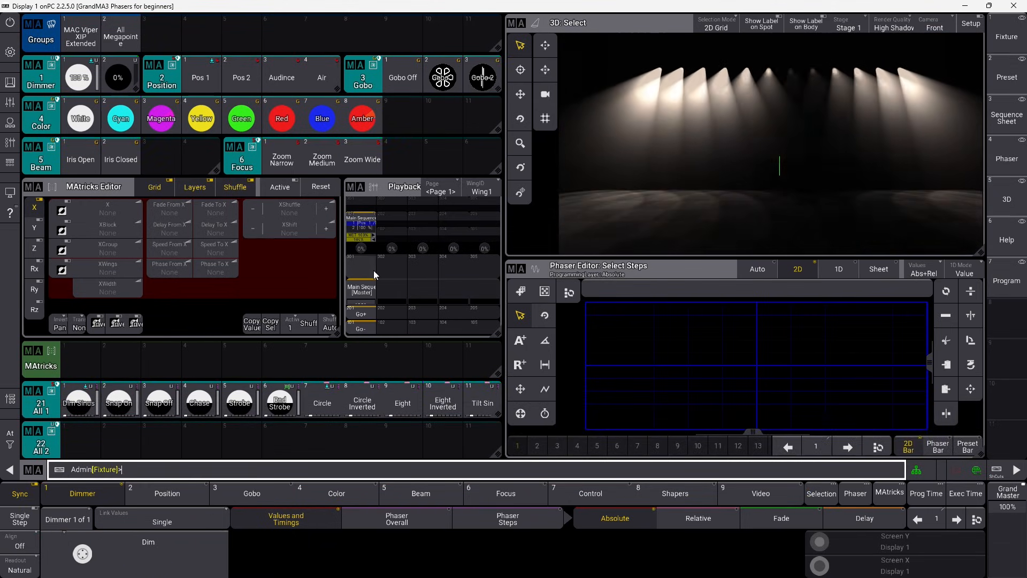
Advance the Main Sequence twice to cue 4 and open the Dim Sinus preset's Edit window.
left_click(364, 314)
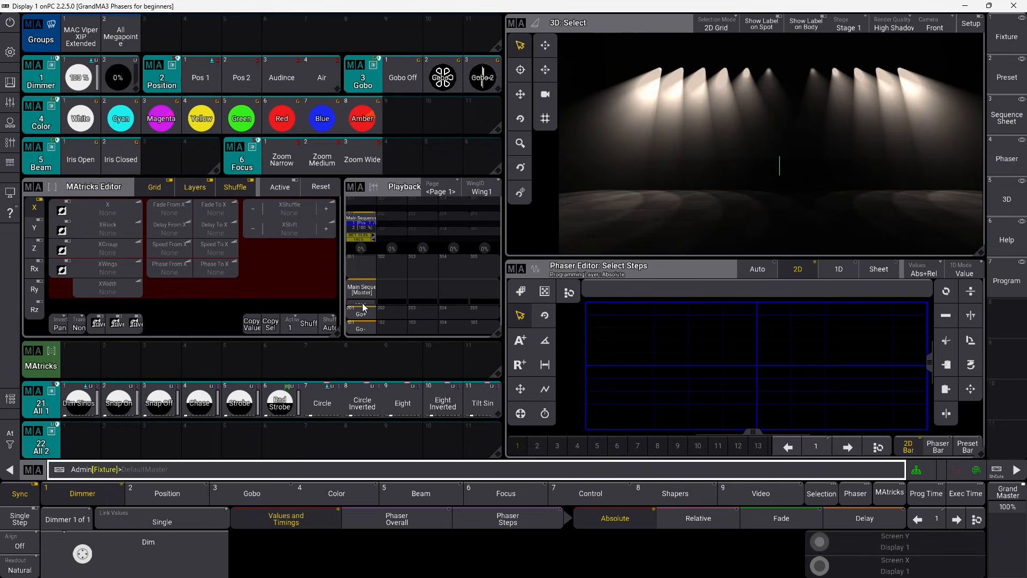
left_click(366, 316)
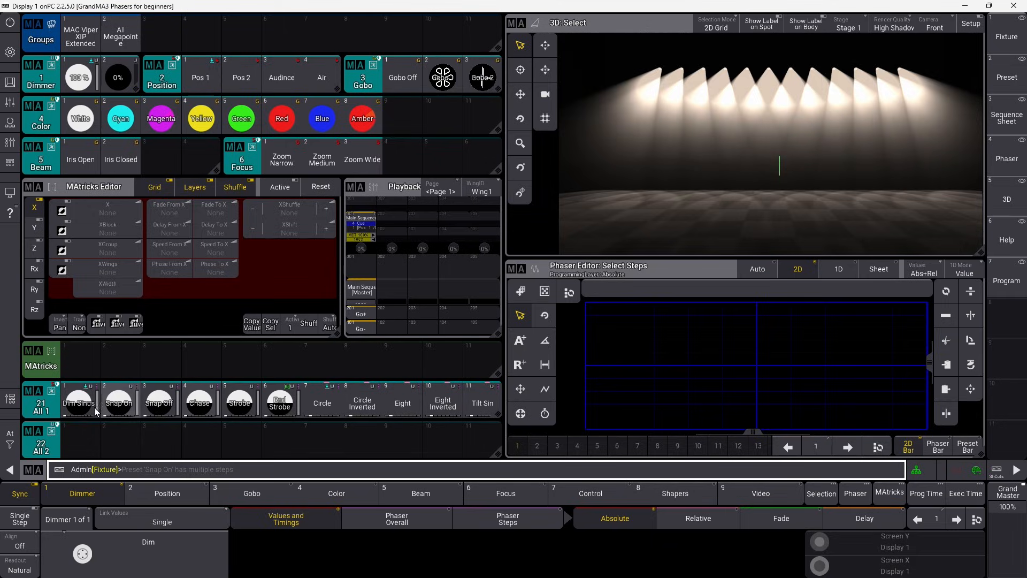
left_click_drag(82, 408, 95, 444)
left_click(50, 405)
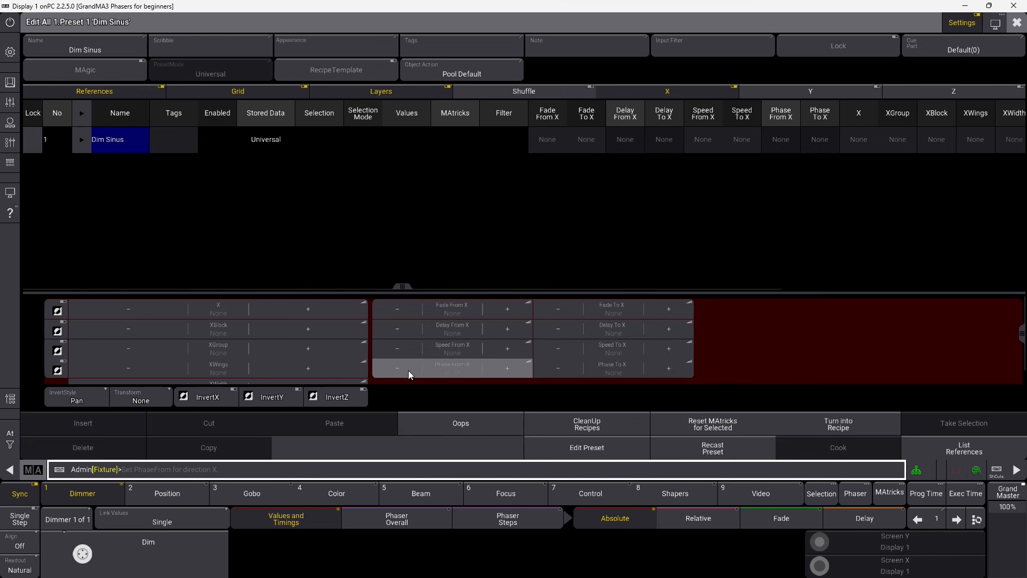
Close the Dim Sinus Edit Preset window.
left_click(1016, 24)
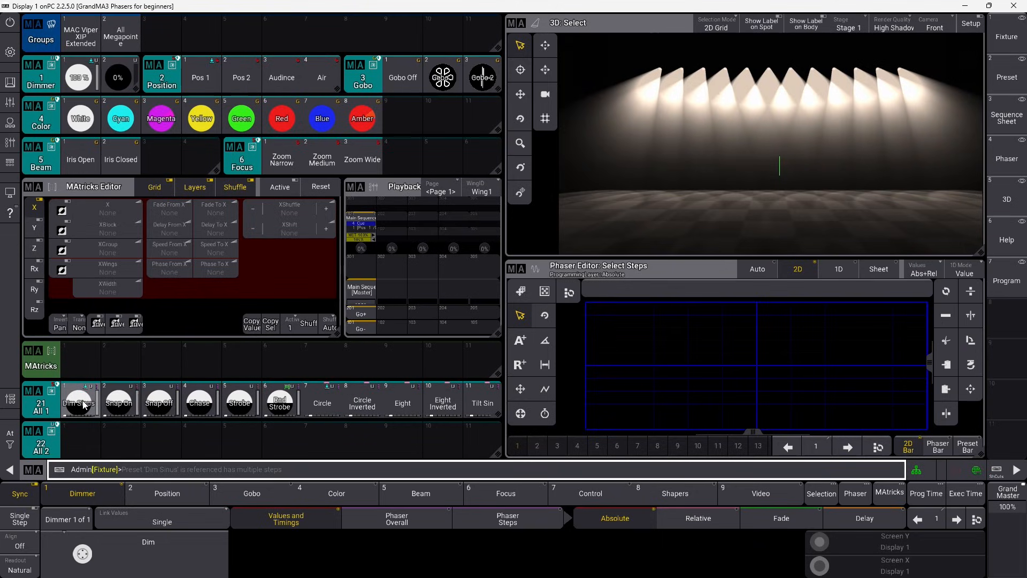
Open the Dim Sinus preset's edit settings, then select the MAC Viper XIP Extended group.
left_click_drag(75, 409, 74, 412)
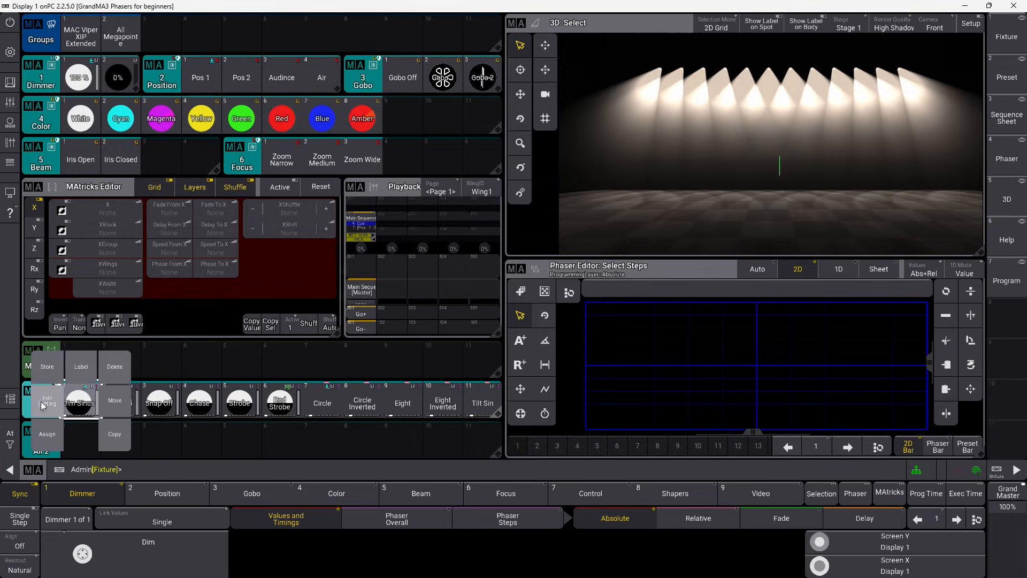
left_click(43, 405)
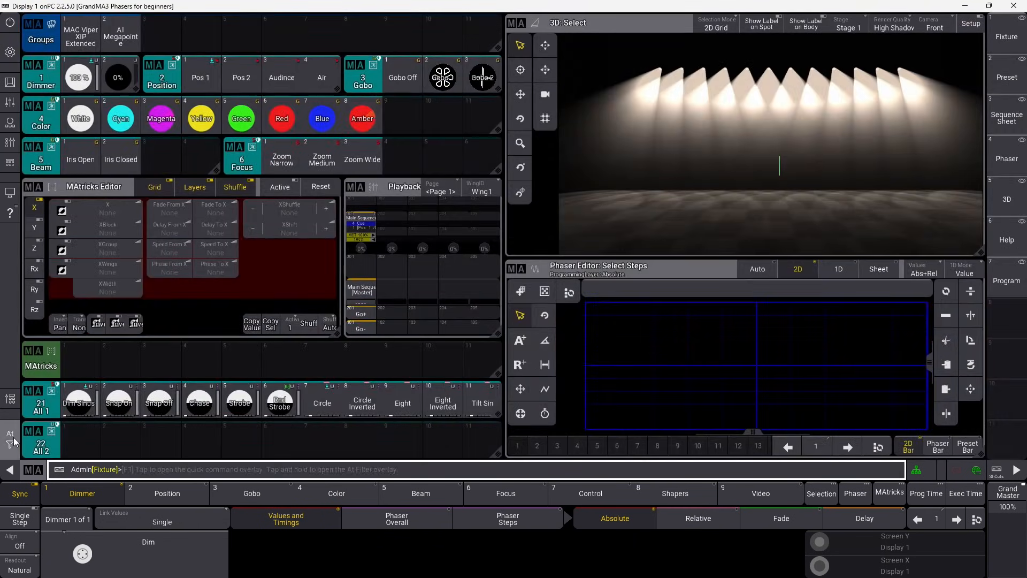
left_click(14, 442)
left_click(10, 441)
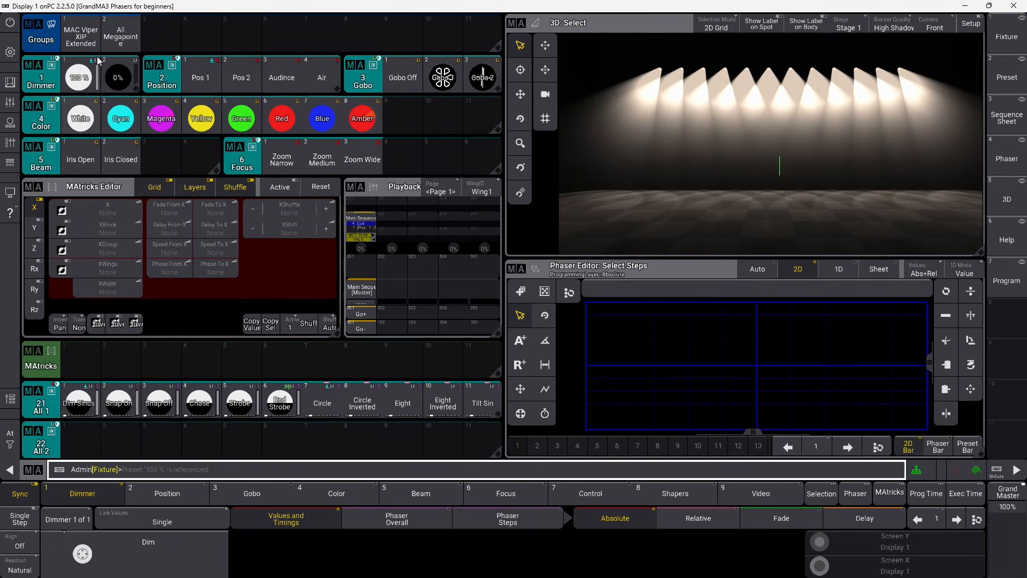
left_click(88, 42)
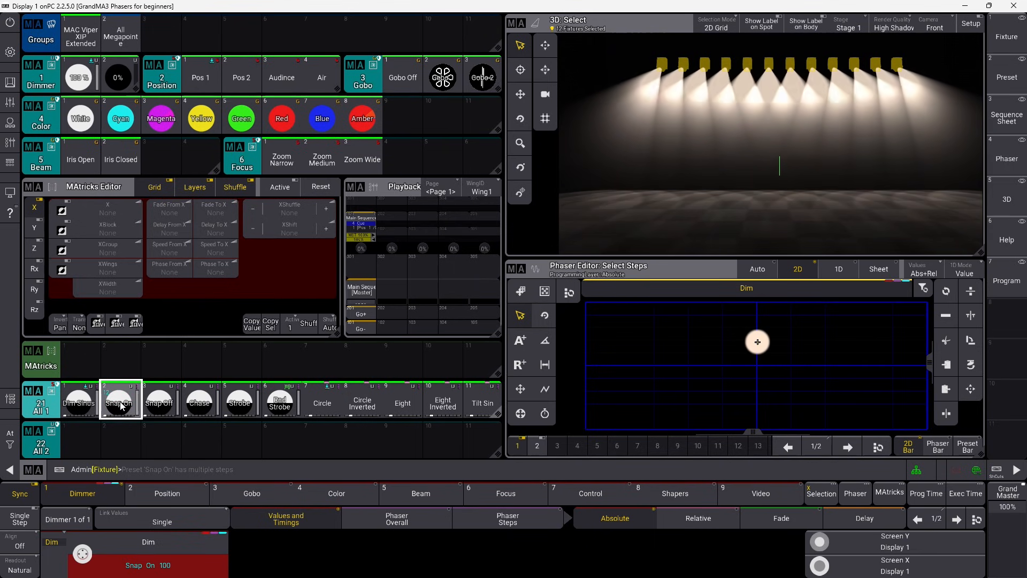
Apply the Circle phaser with the X phase spread set from 0 to 360°.
left_click(207, 274)
left_click(427, 395)
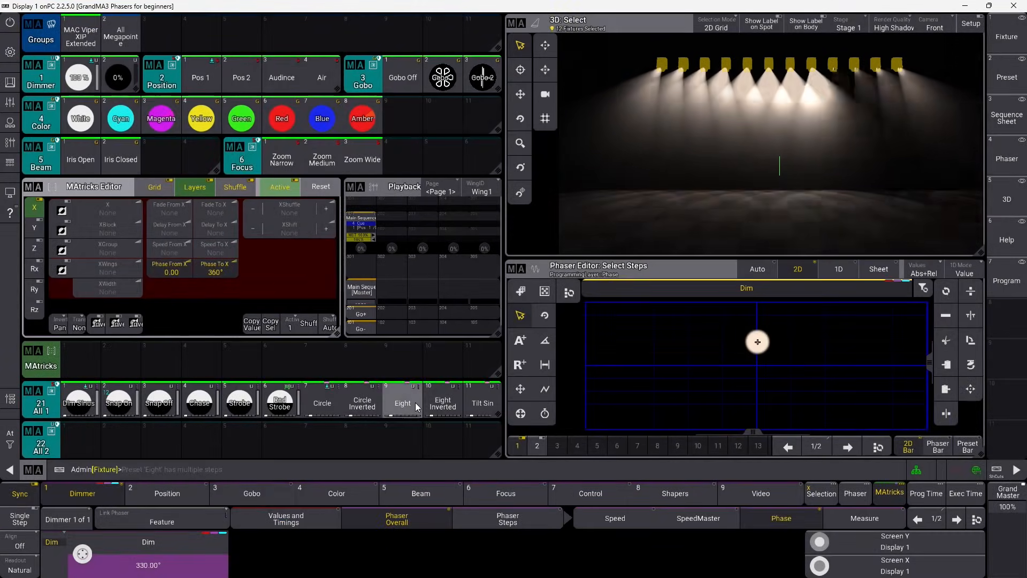
left_click(322, 403)
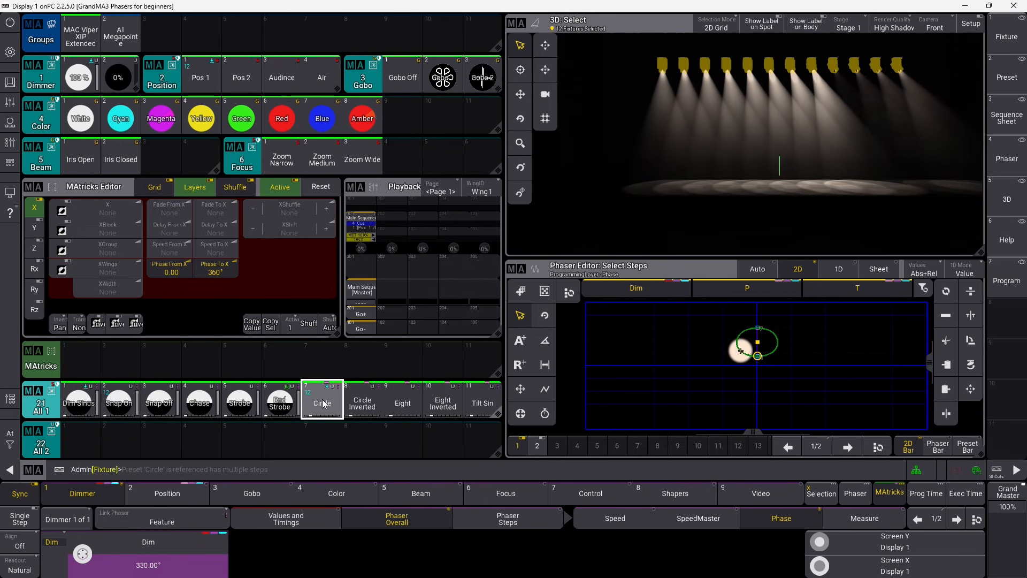
left_click(217, 267)
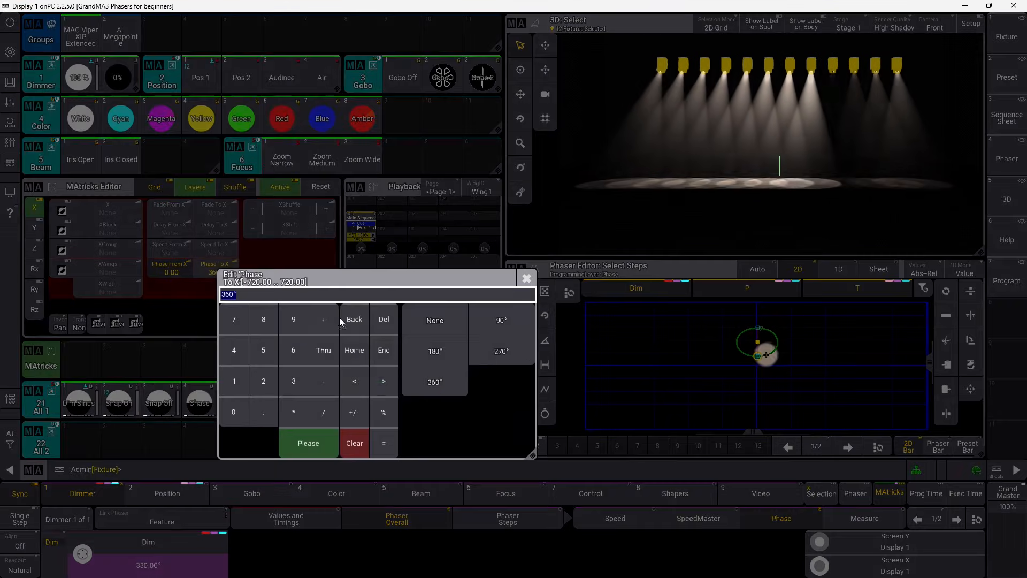
left_click(434, 390)
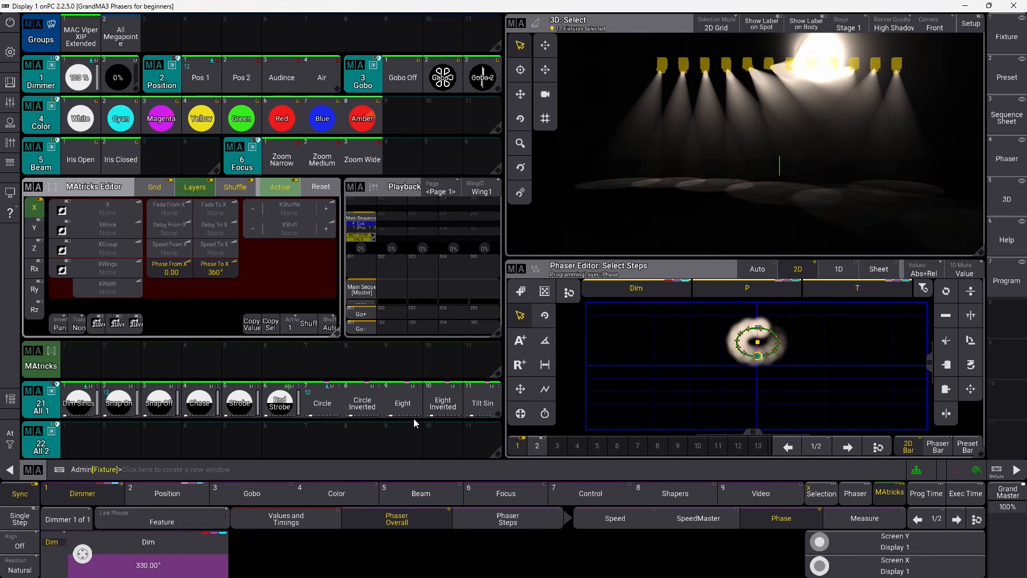
Store the spread circle as preset 22.1 in All 2 and clear the programmer.
left_click(87, 445)
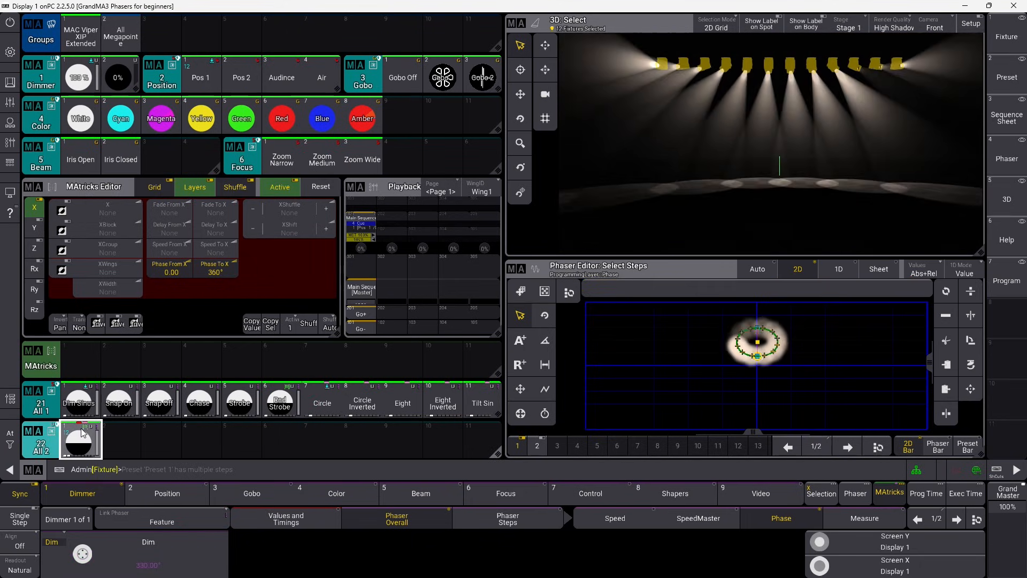
left_click(4, 444)
left_click(39, 444)
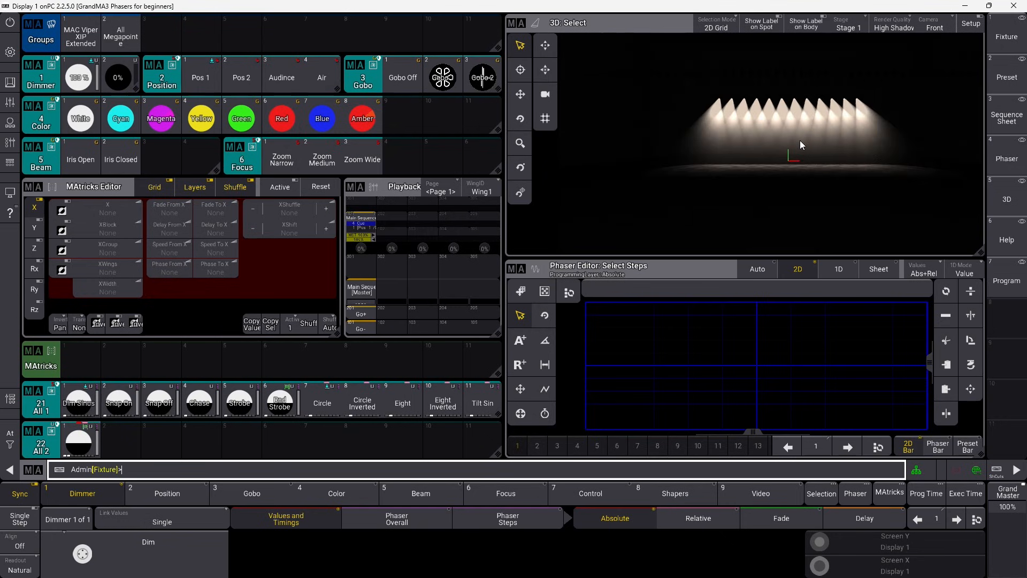
Save the show, then run preset 22.1 on All Megapointe at 100% dimmer in Pos 1.
key("ctrl+s")
left_click(130, 38)
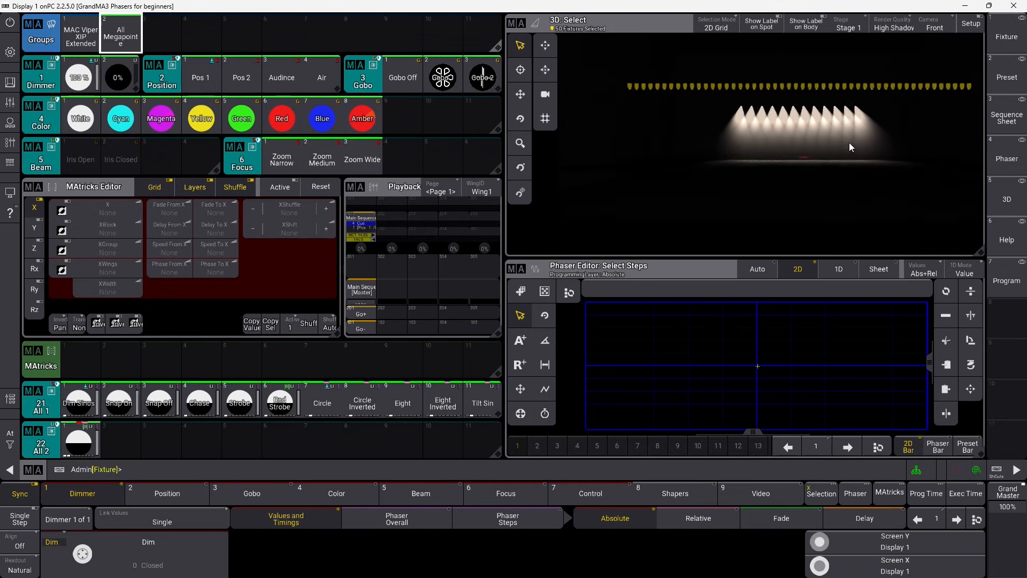
scroll(788, 135, "up", 3)
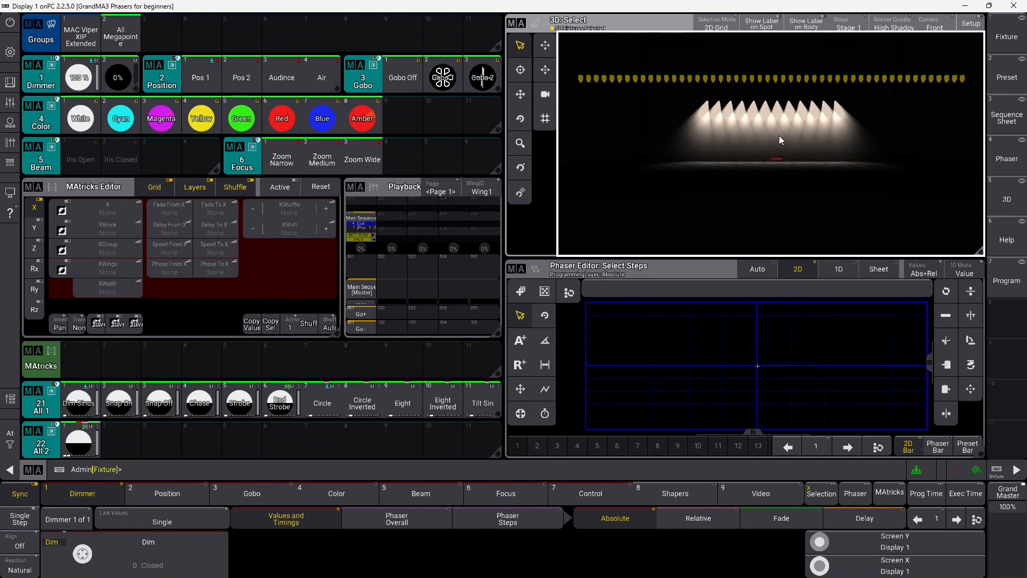
left_click(85, 80)
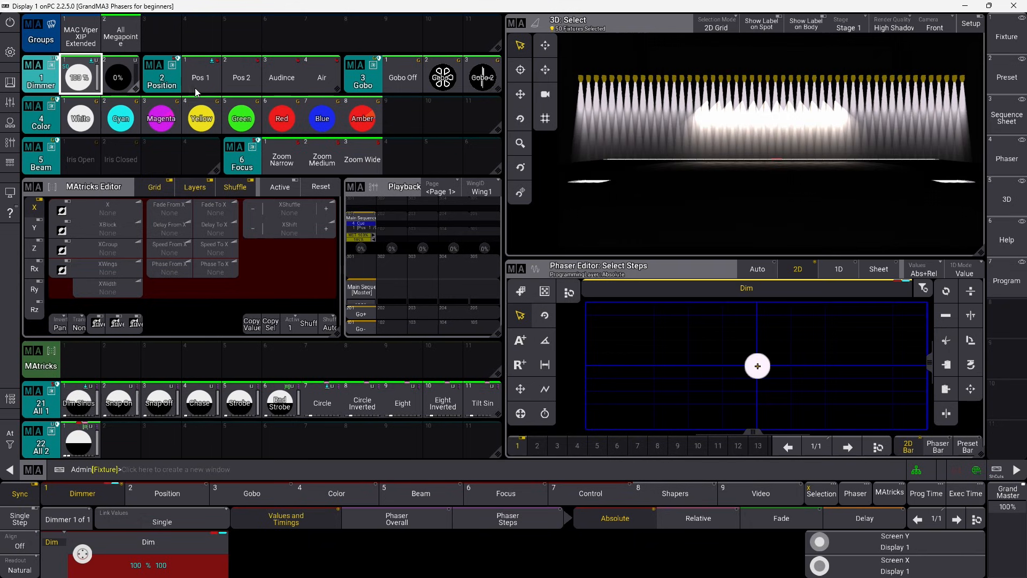
left_click(196, 81)
left_click(77, 444)
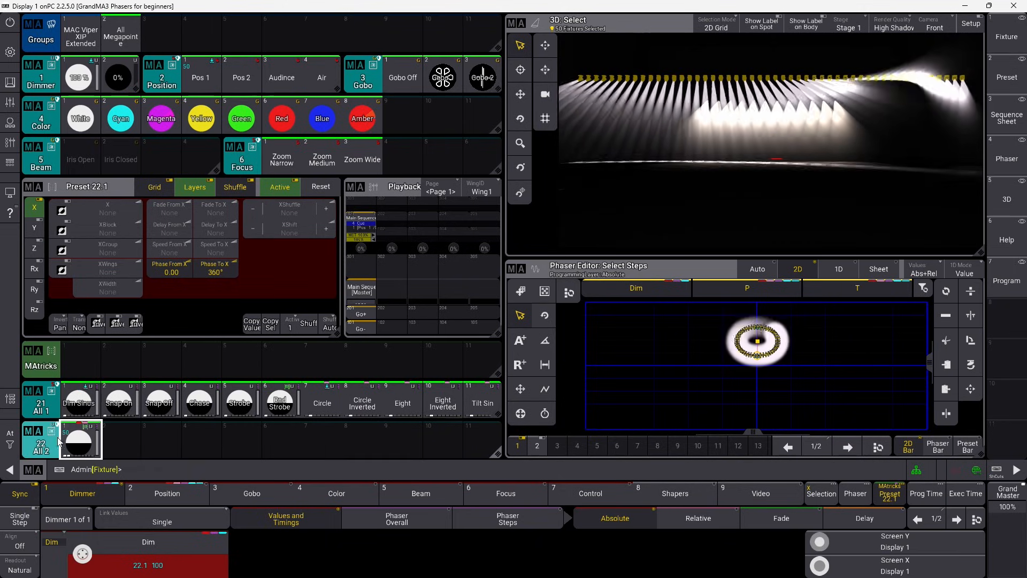
left_click(31, 431)
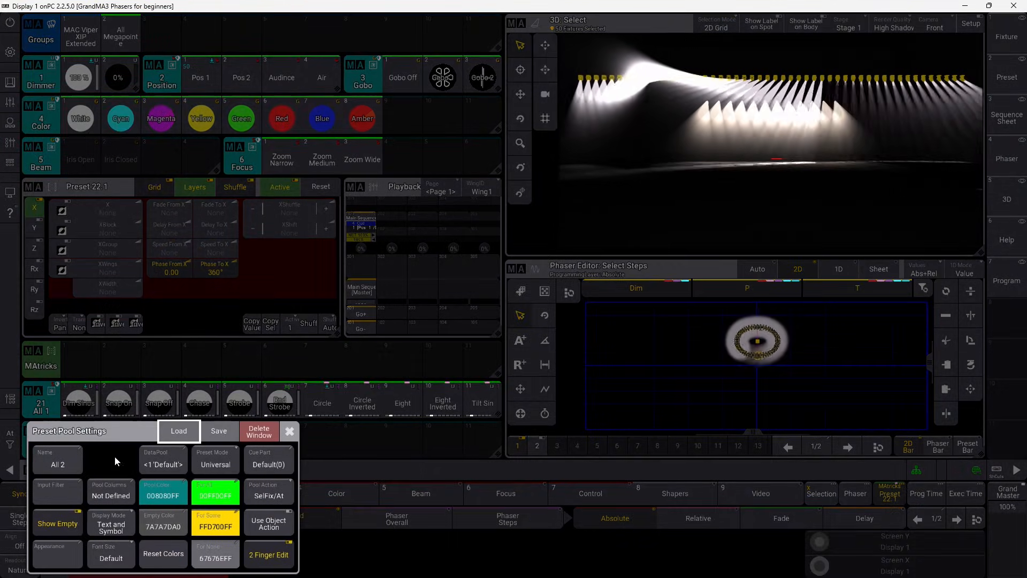
left_click(216, 463)
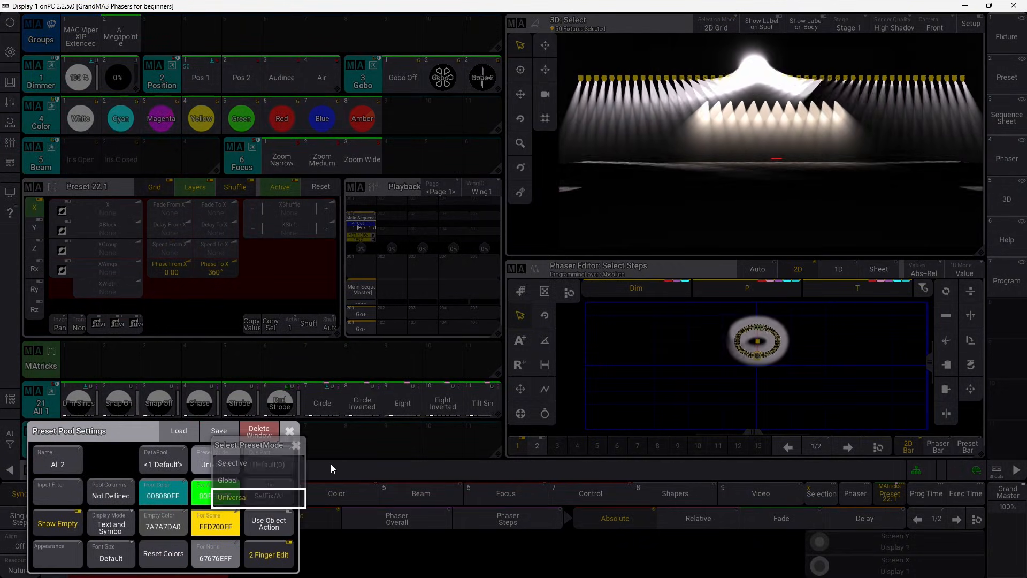
left_click(296, 445)
left_click(292, 431)
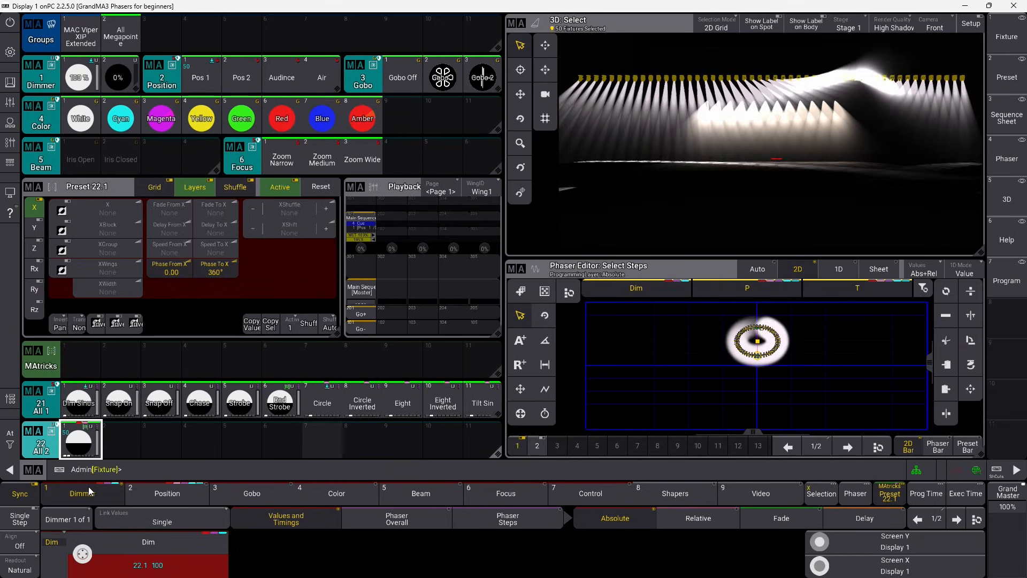
Clear the programmer and step the Main Sequence back and forth, replaying the Circle cue.
left_click(10, 439)
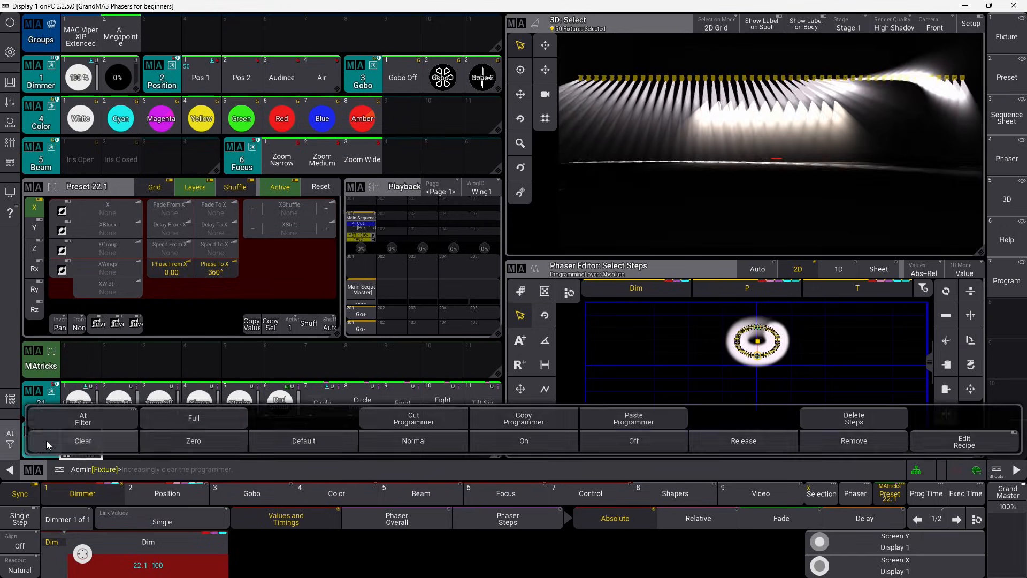
left_click(46, 441)
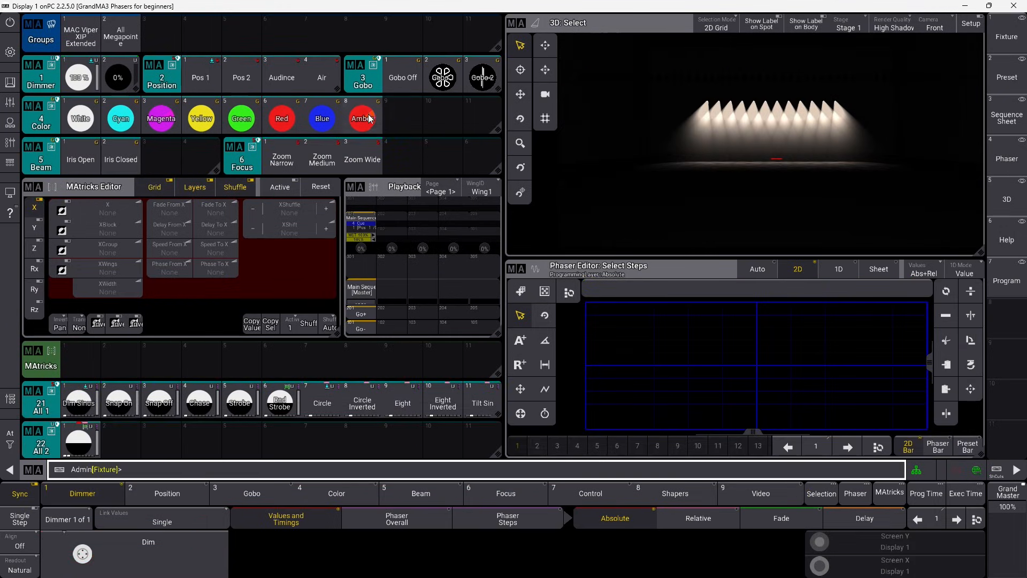
left_click(361, 327)
left_click(364, 328)
left_click(363, 328)
left_click(362, 328)
scroll(834, 106, "up", 4)
left_click_drag(748, 154, 809, 125)
scroll(802, 118, "up", 2)
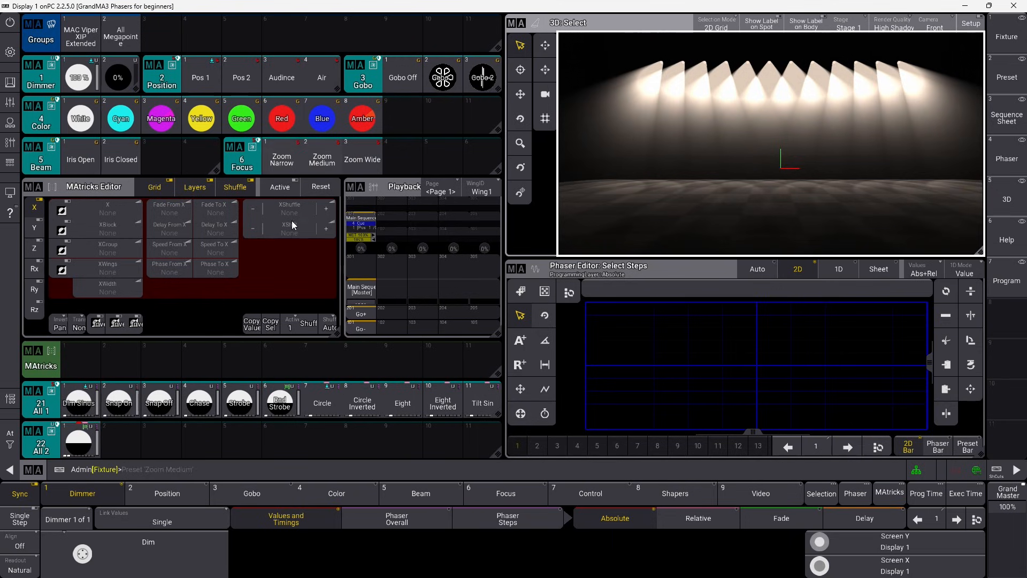
Browse the All 1 pool, select the MAC Viper XIP Extended group, and start typing a command.
scroll(407, 405, "down", 3)
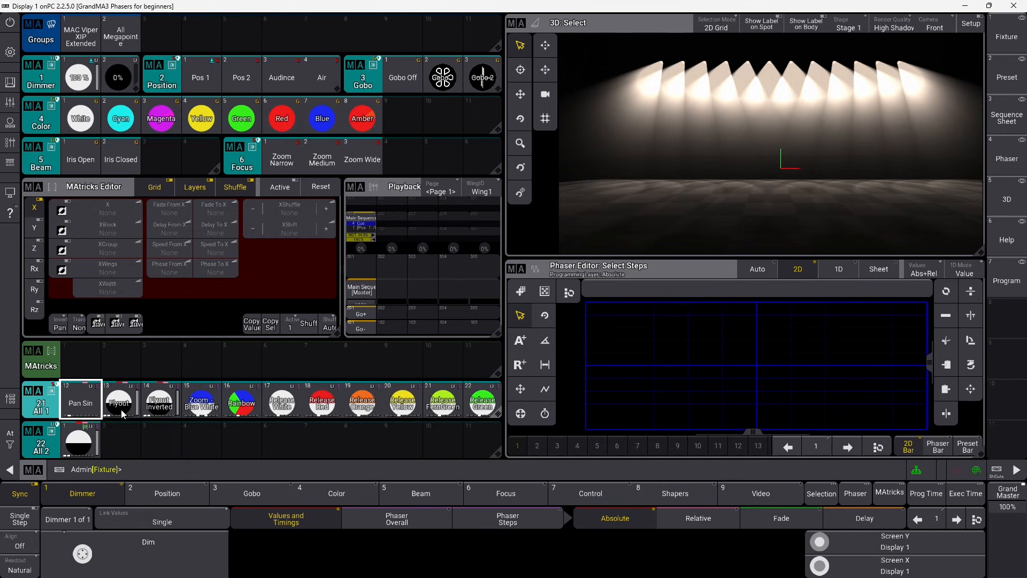
scroll(297, 408, "down", 1)
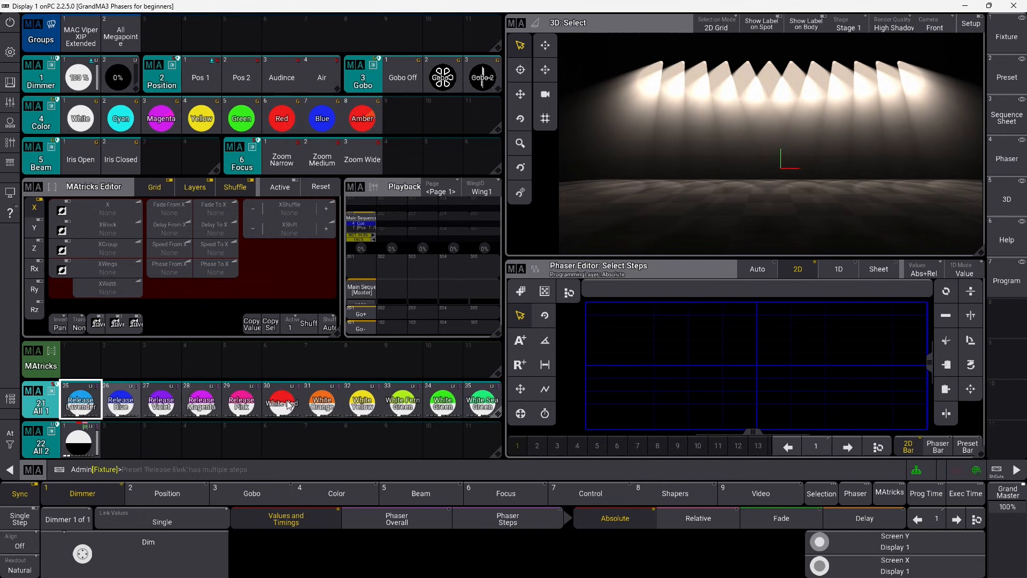
scroll(216, 400, "up", 5)
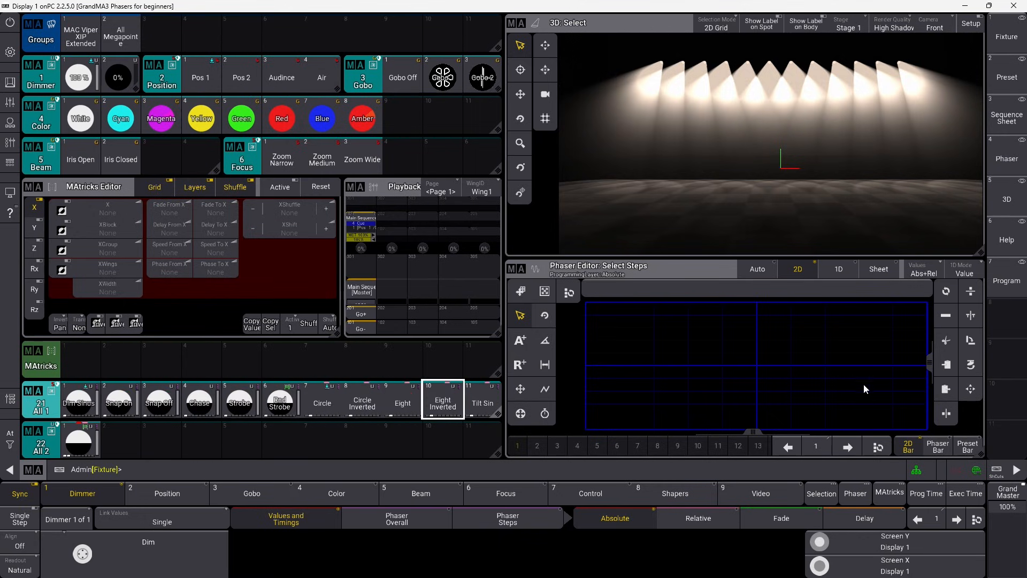
scroll(228, 411, "down", 3)
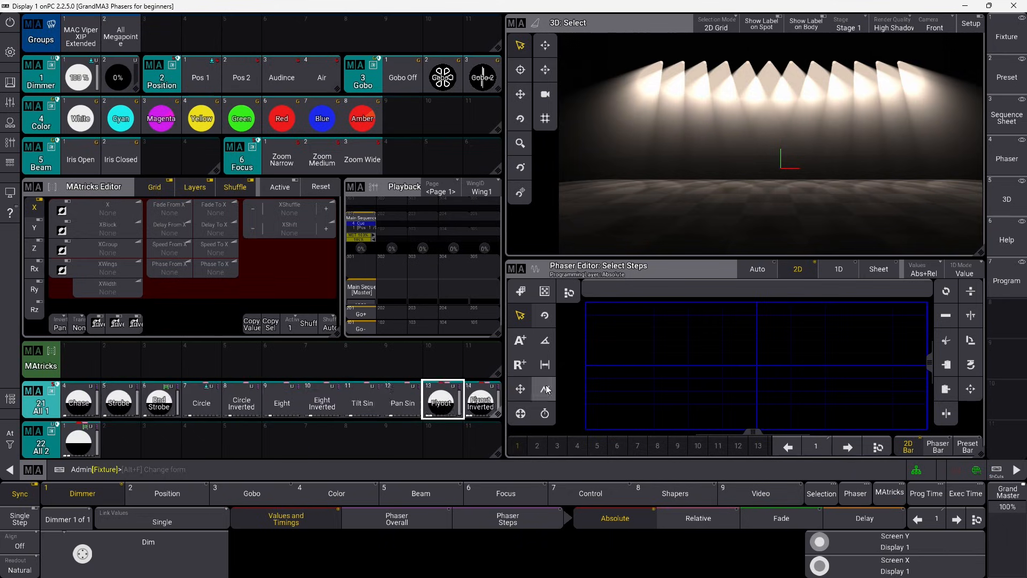
scroll(145, 401, "up", 5)
left_click(193, 469)
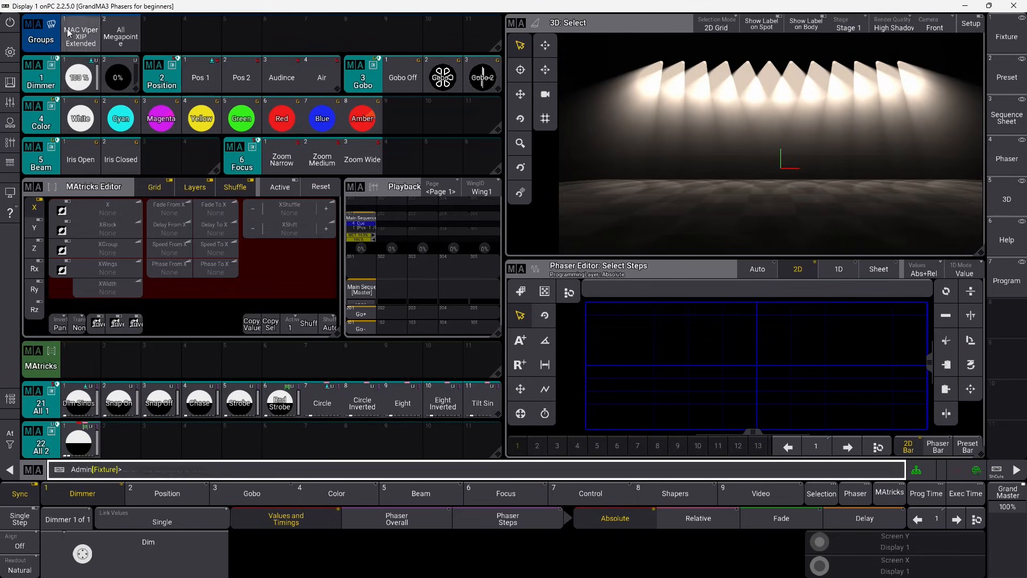
left_click(68, 32)
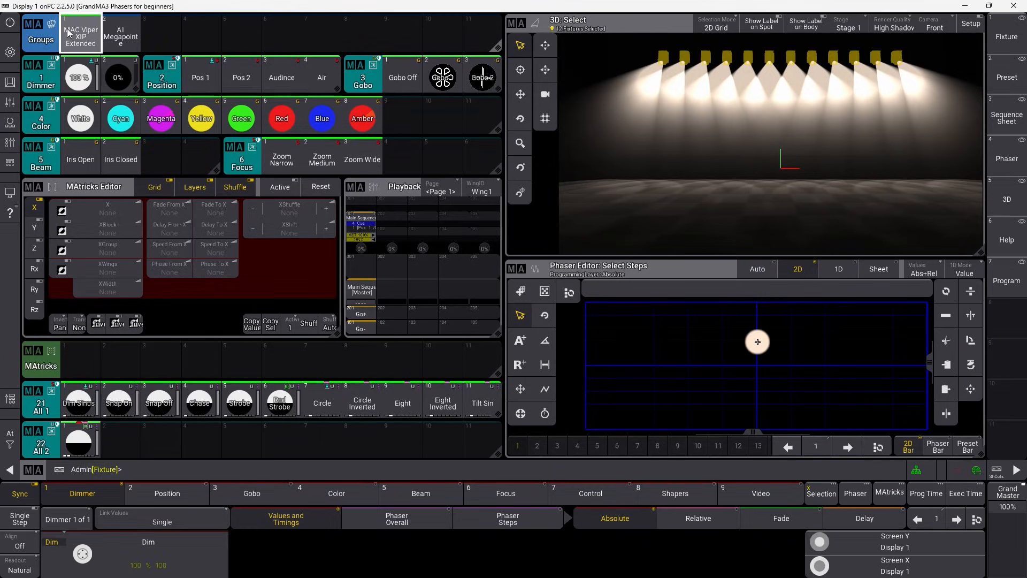
left_click(162, 473)
type("Ste")
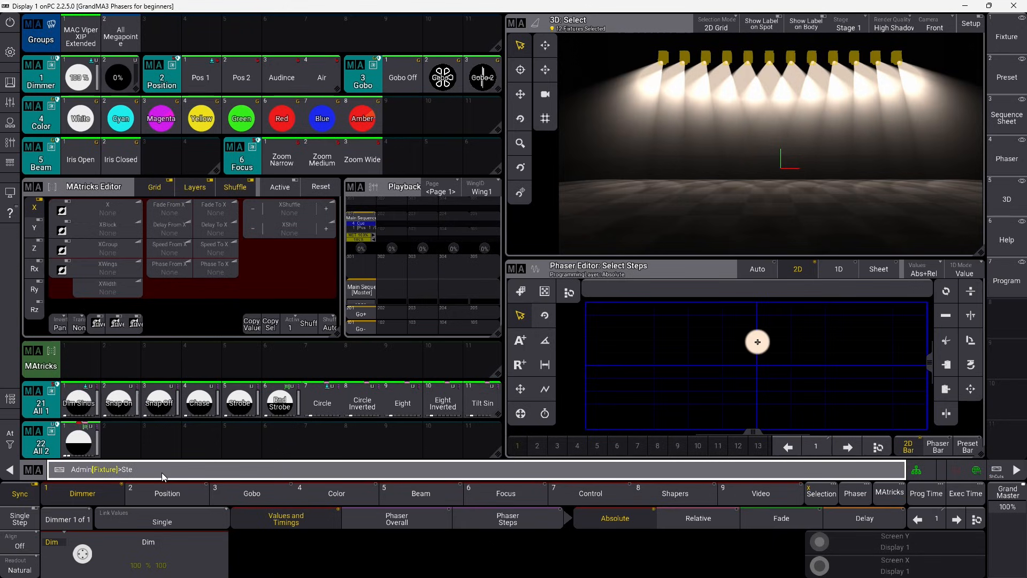
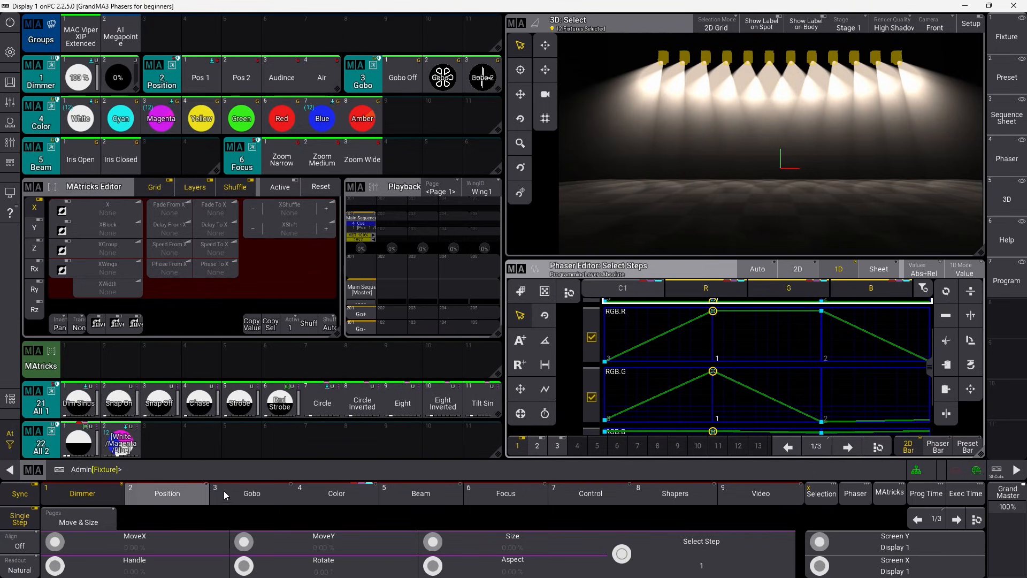
In the Color Phaser Steps Width layer, set step 1 to 30% width for R, G and B.
left_click(348, 493)
left_click(511, 520)
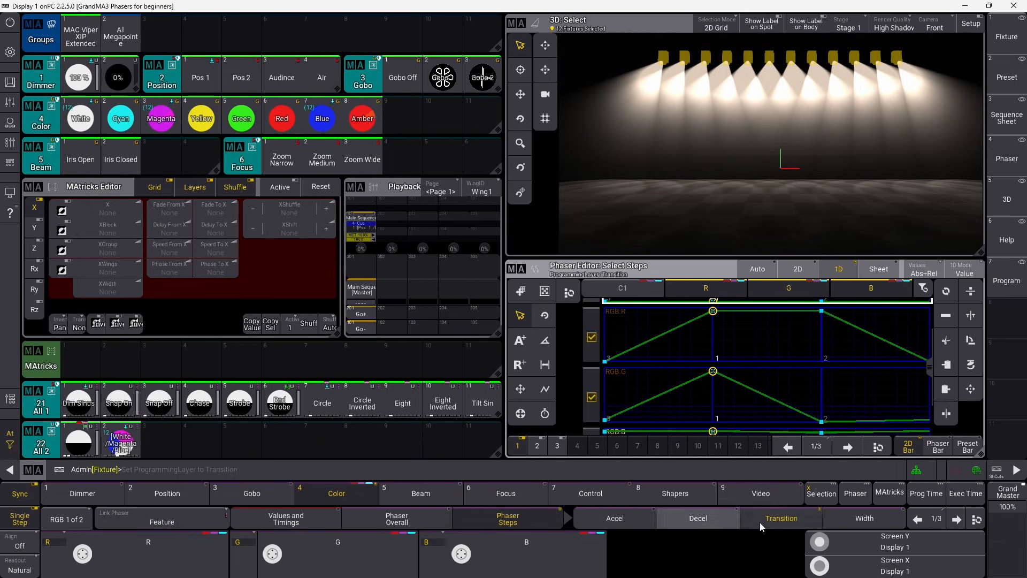
left_click(863, 515)
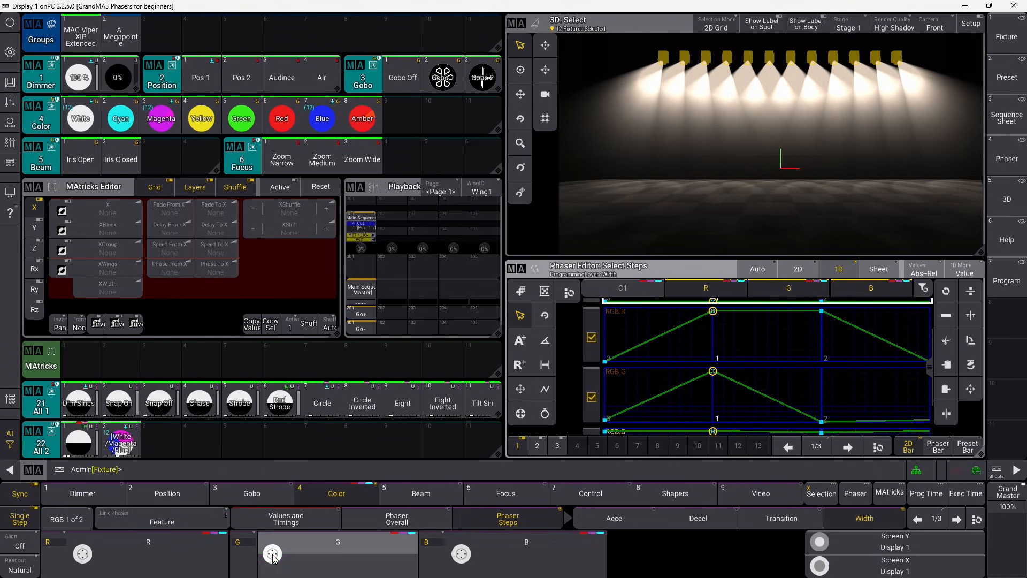
scroll(274, 559, "down", 7)
scroll(274, 557, "down", 15)
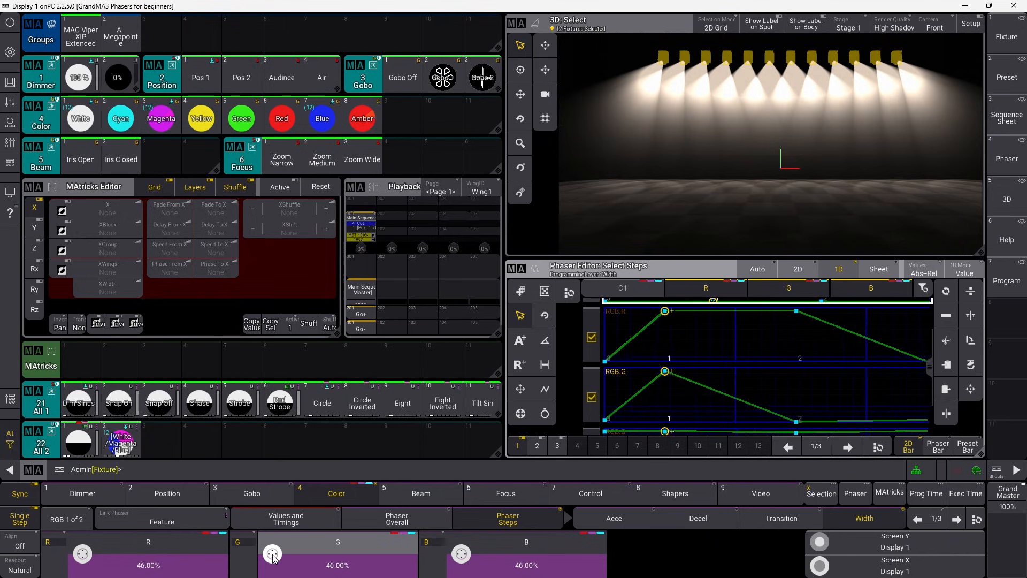
scroll(274, 558, "up", 2)
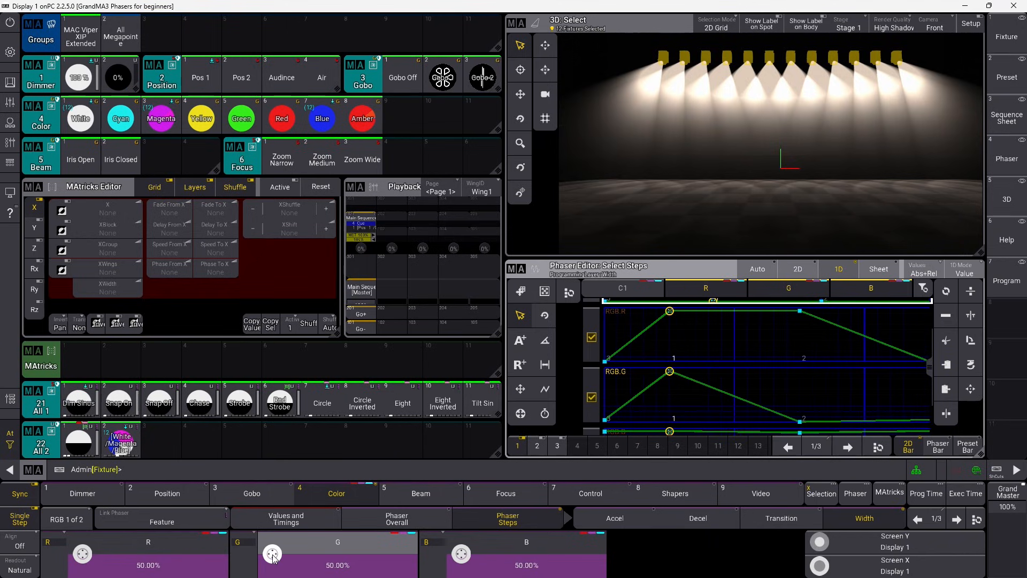
scroll(274, 557, "down", 20)
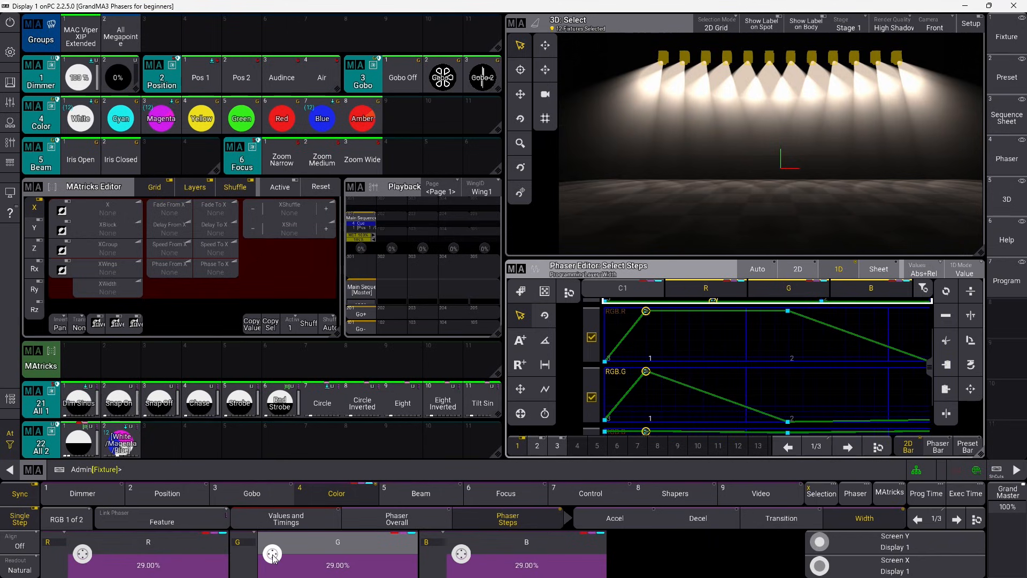
scroll(273, 558, "up", 2)
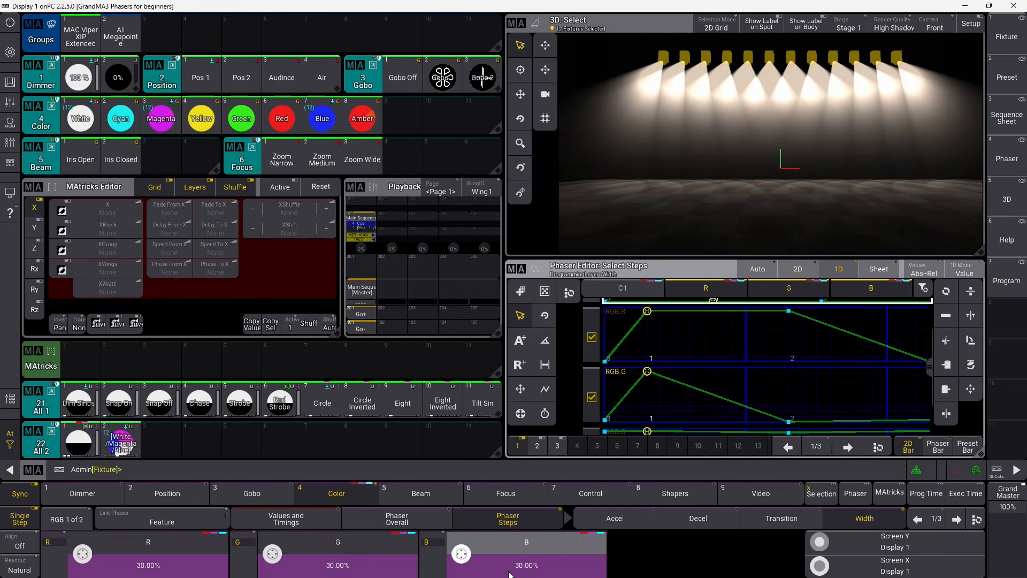
Enter 135% width for phaser steps 2 and 3, then turn off Single Step.
left_click(955, 520)
left_click(336, 556)
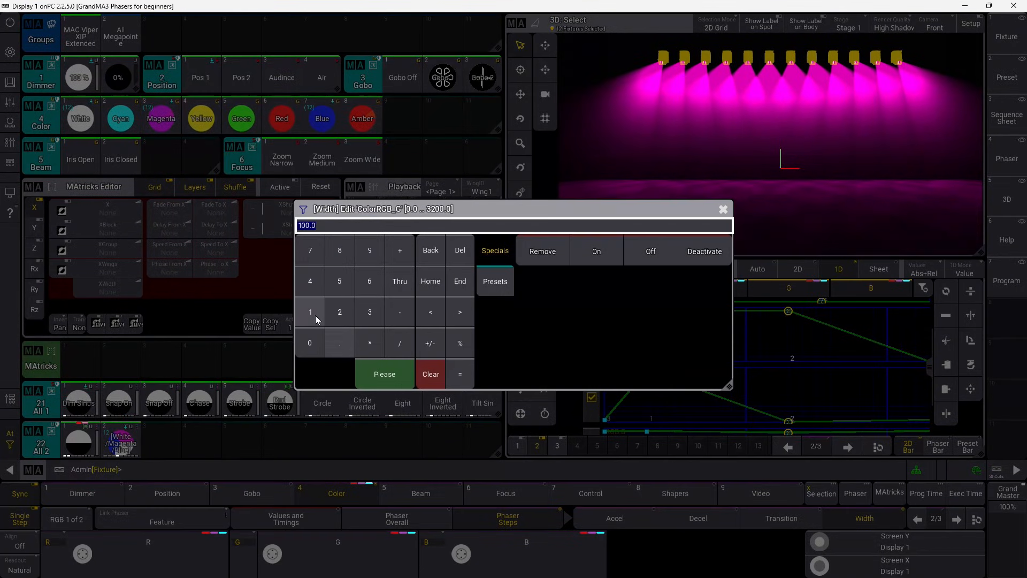
left_click(394, 373)
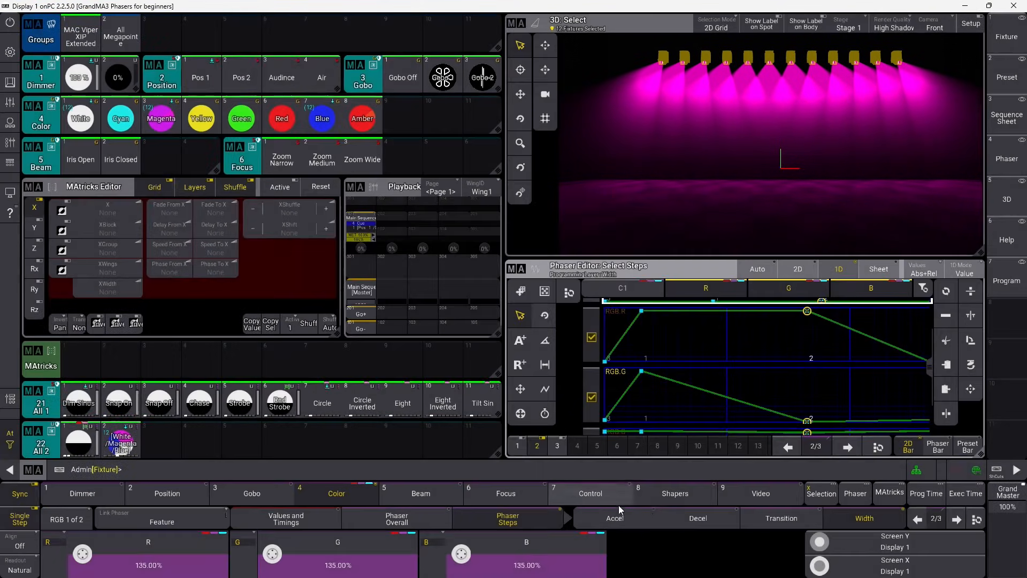
left_click(956, 519)
left_click(526, 554)
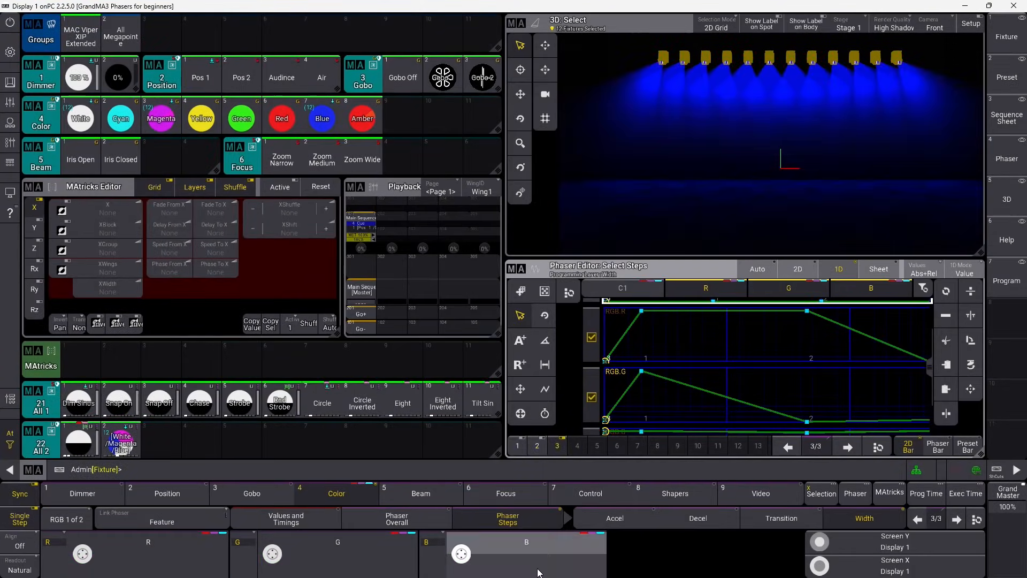
left_click(310, 311)
left_click(369, 312)
left_click(340, 281)
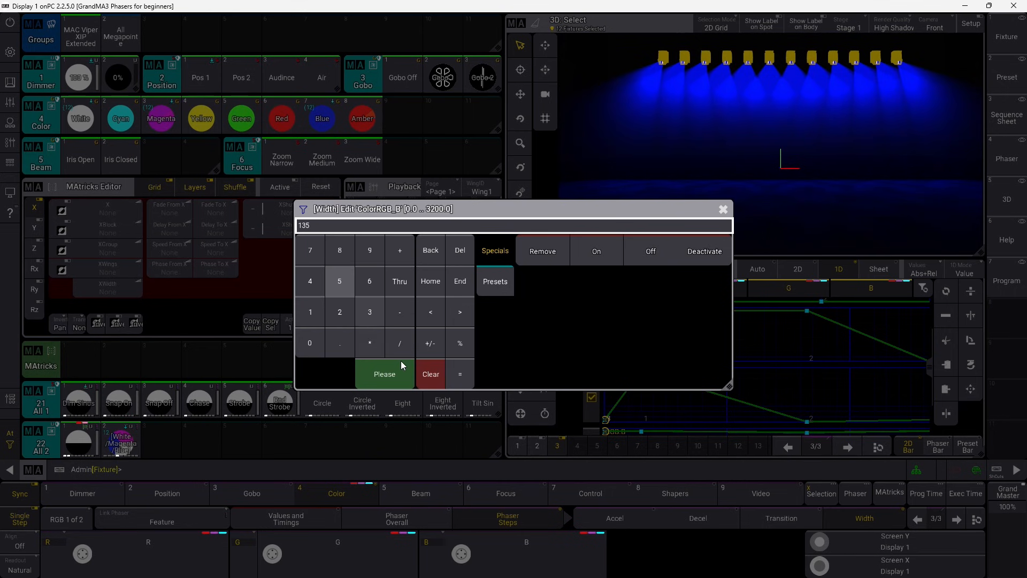
left_click(396, 369)
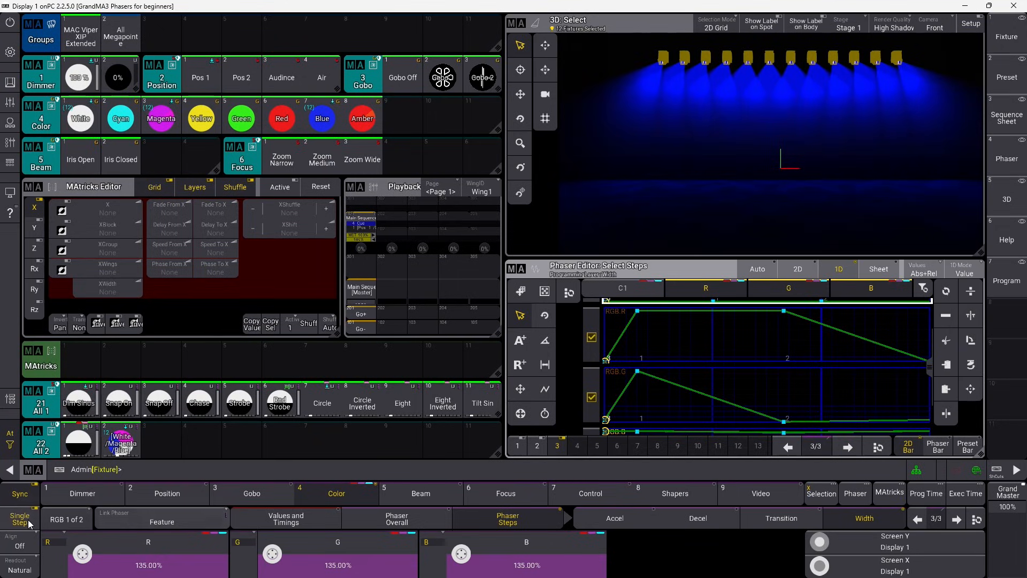
left_click(28, 519)
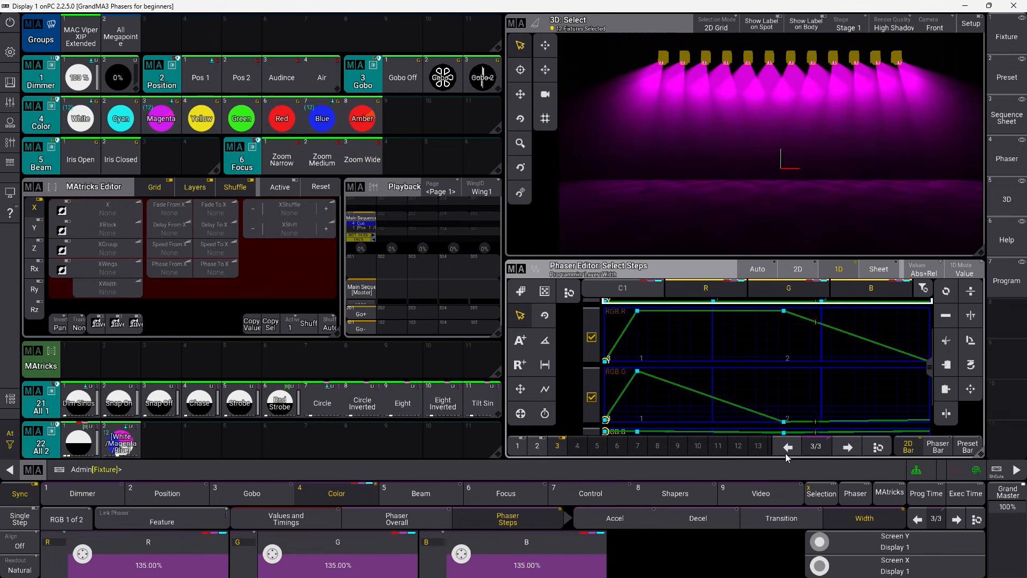
left_click(792, 526)
On the Transition layer, set step 1's transition to 97% for R, G and B.
left_click(790, 523)
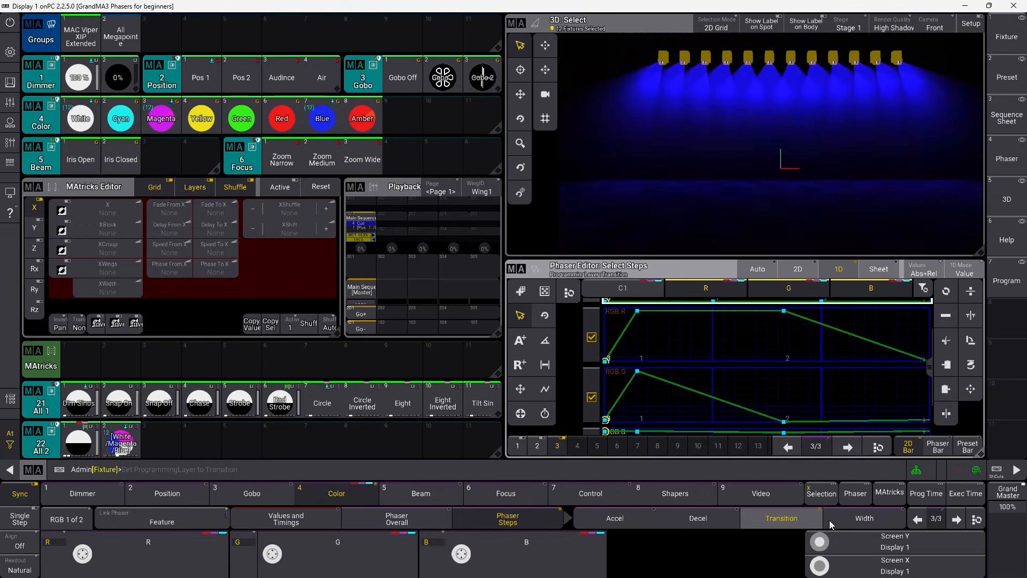
left_click(917, 519)
left_click(916, 519)
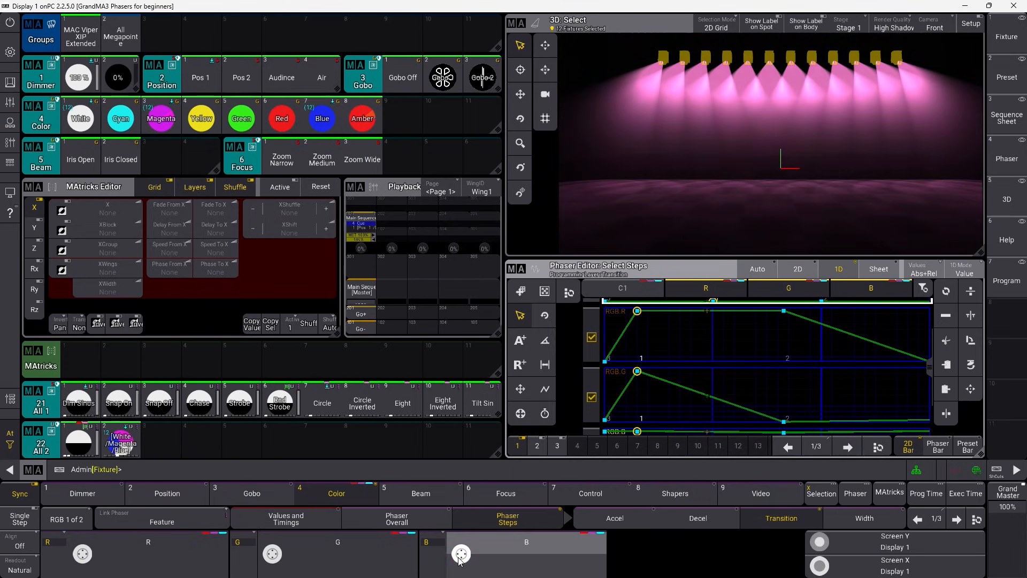
left_click_drag(459, 551, 459, 558)
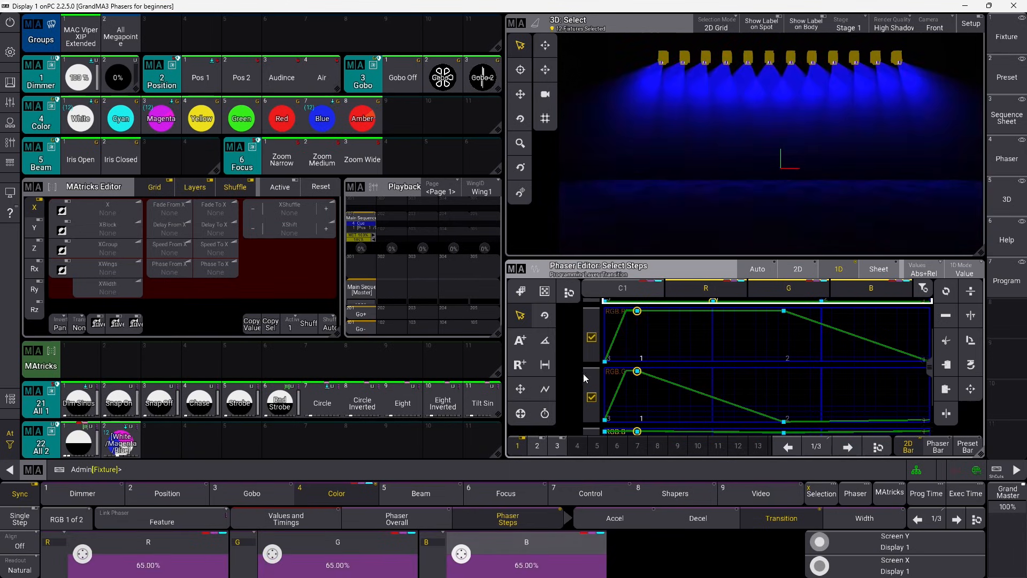
mouse_move(444, 564)
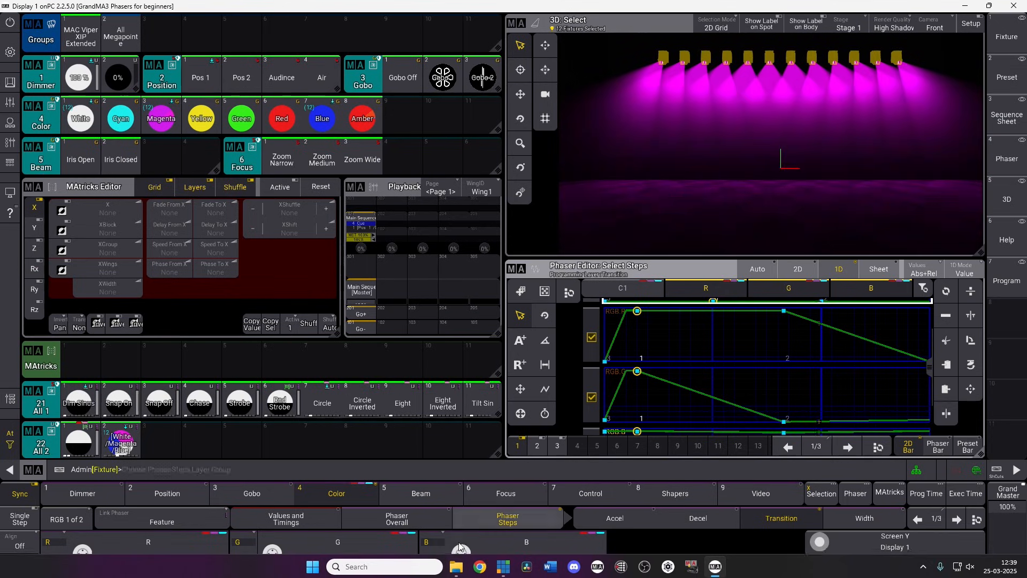
scroll(463, 558, "down", 20)
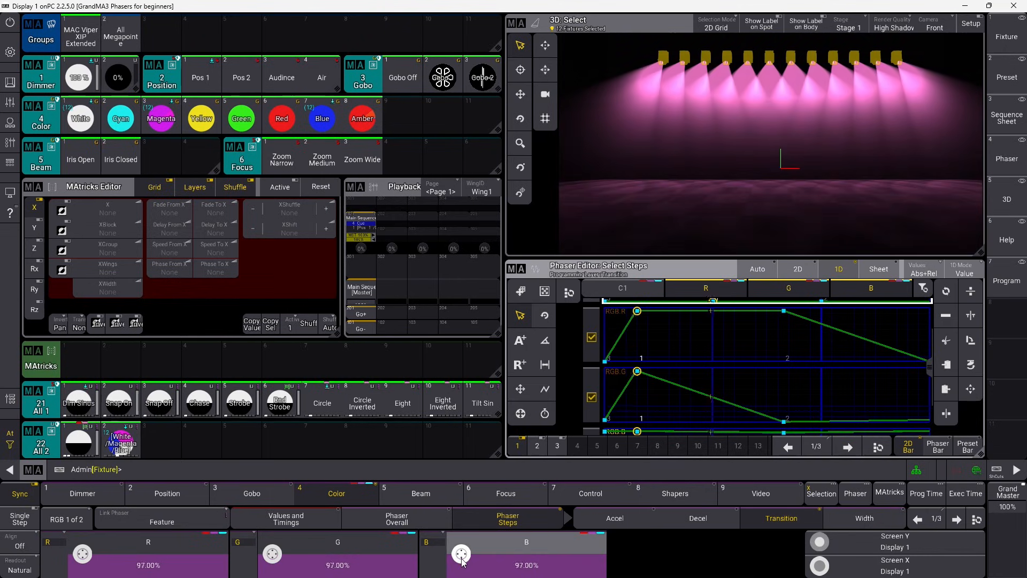
Set the phaser steps' Accel to 0 for R, G and B via the calculator.
left_click(699, 518)
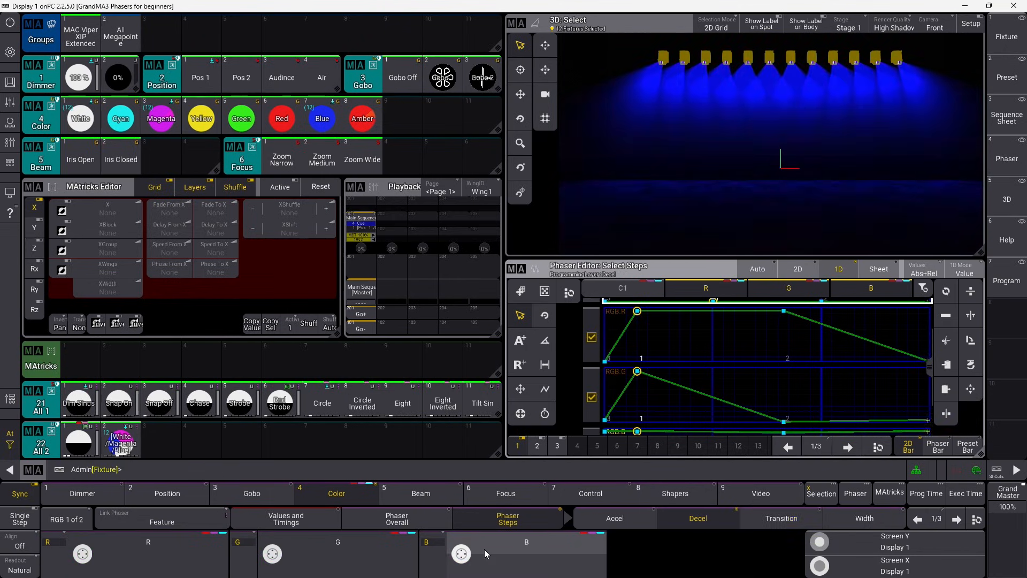
scroll(461, 566, "up", 6)
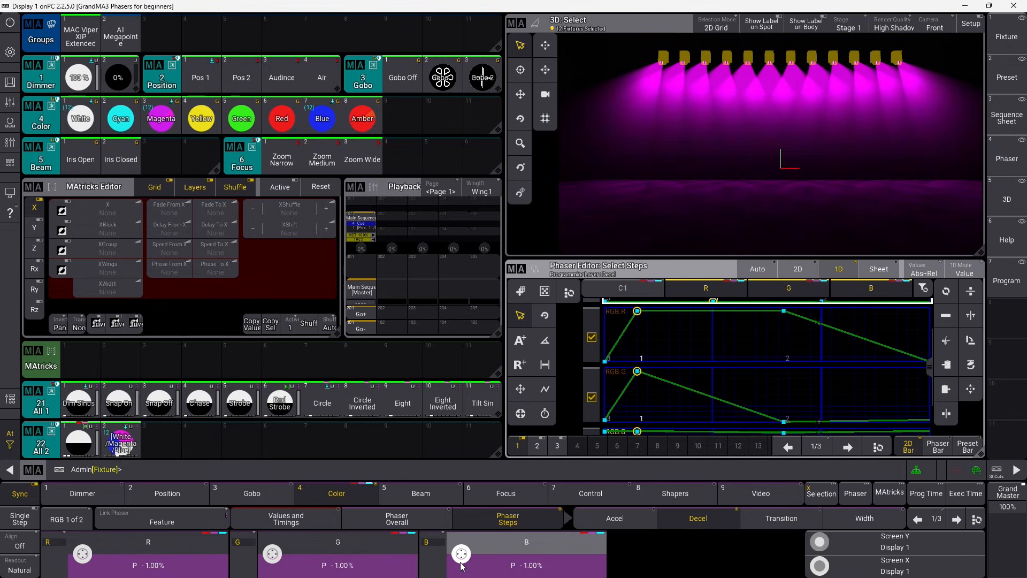
scroll(461, 566, "down", 10)
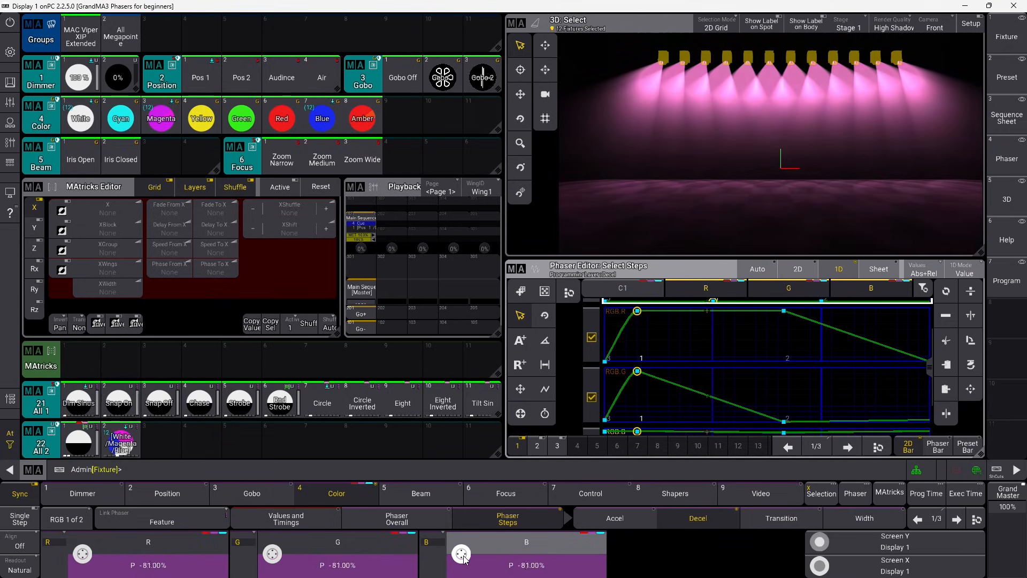
scroll(463, 559, "down", 3)
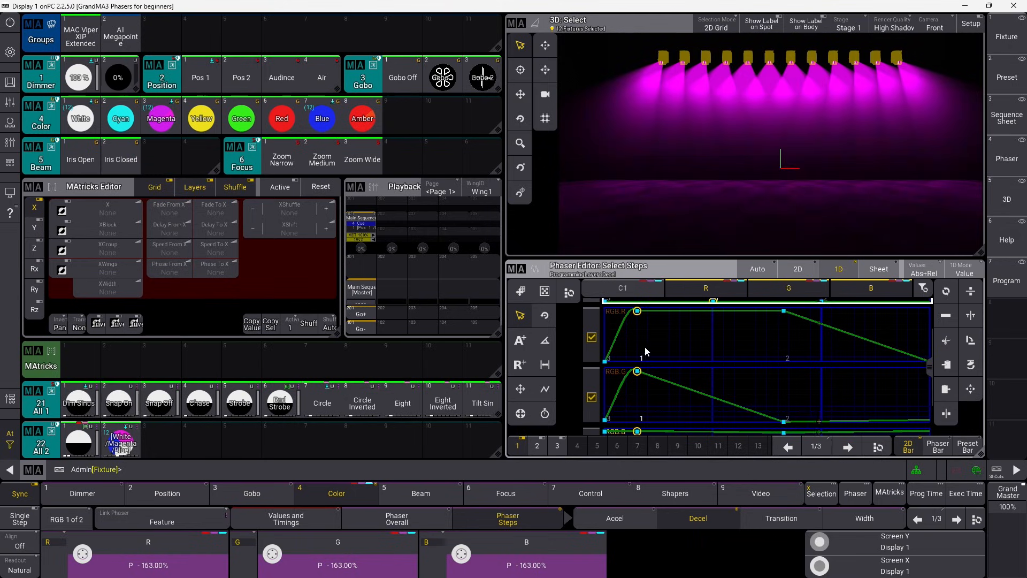
left_click(631, 521)
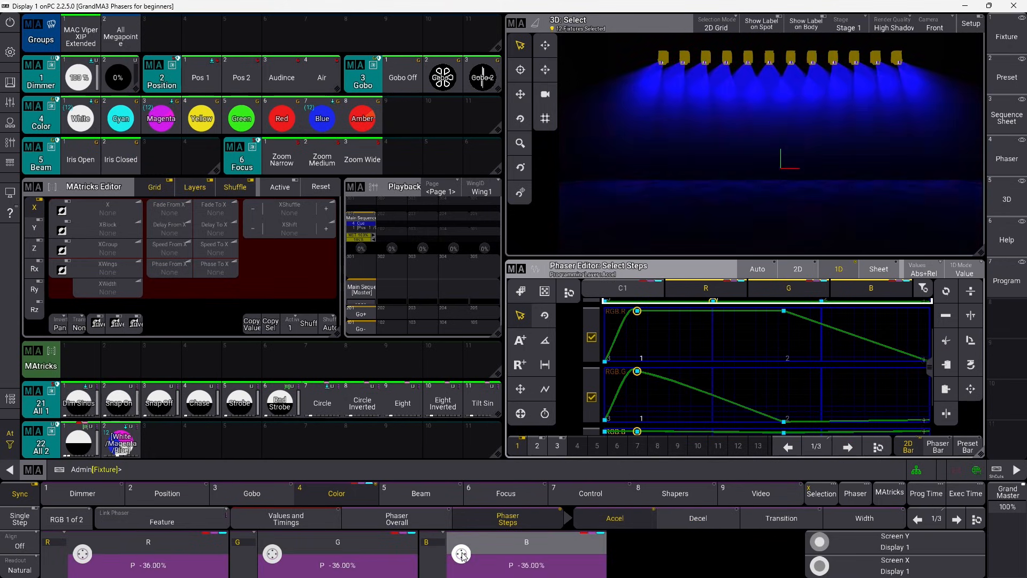
scroll(462, 557, "down", 8)
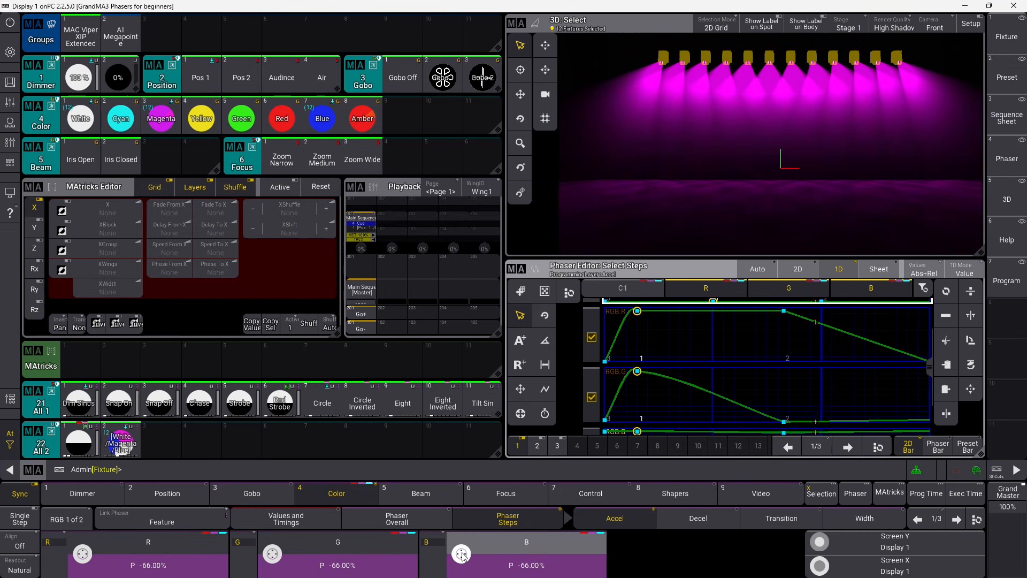
left_click(536, 565)
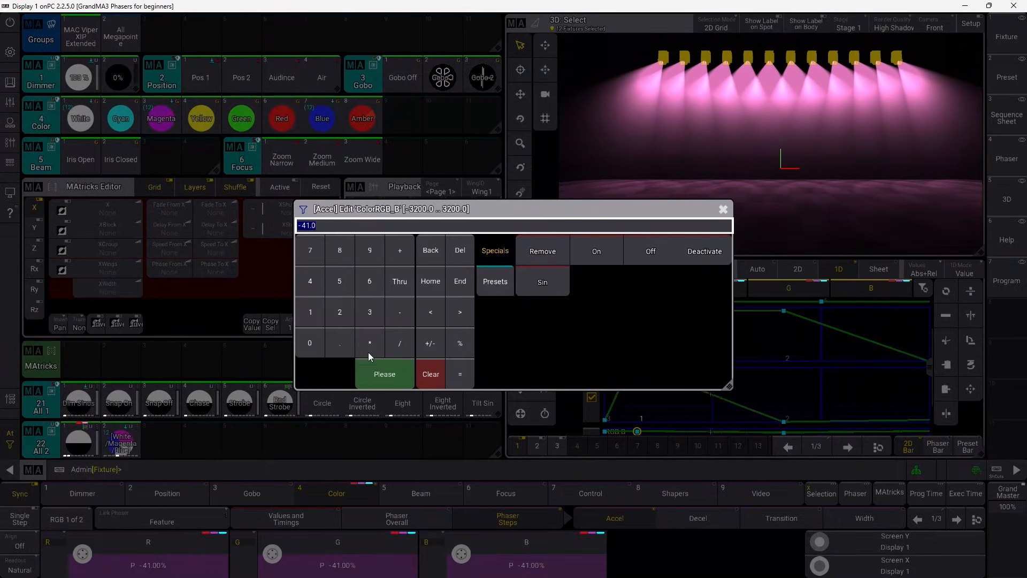
left_click(312, 341)
left_click(386, 370)
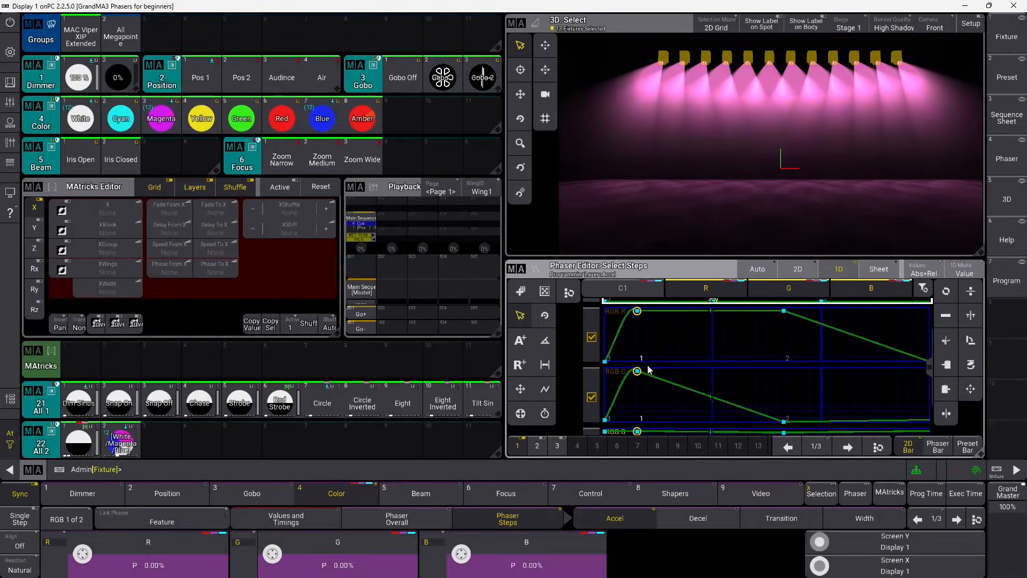
Set Decel to 0 and bring the step transition down to 0% on R, G and B.
left_click(717, 517)
left_click(523, 557)
left_click(320, 320)
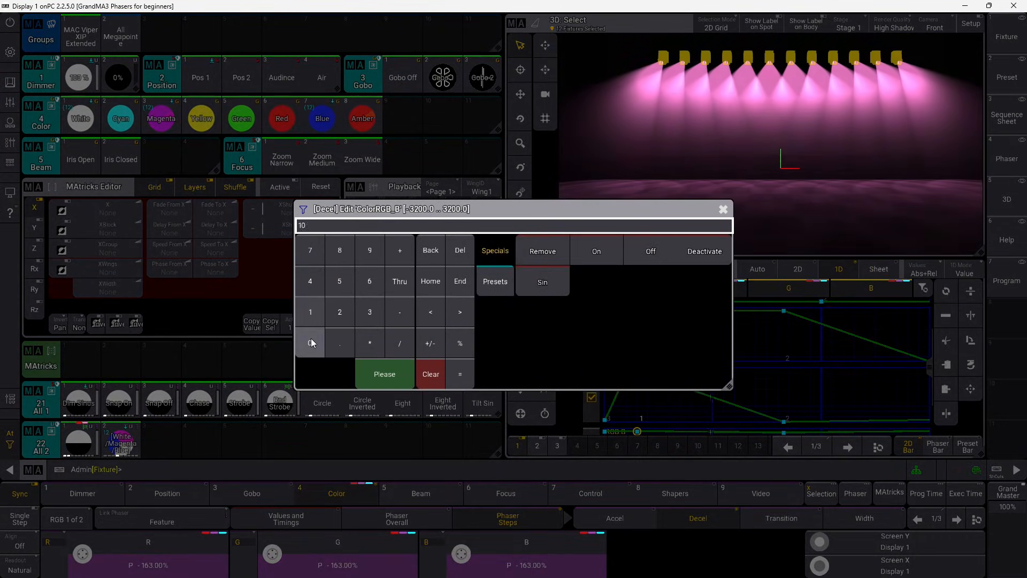
double_click(310, 338)
left_click(382, 378)
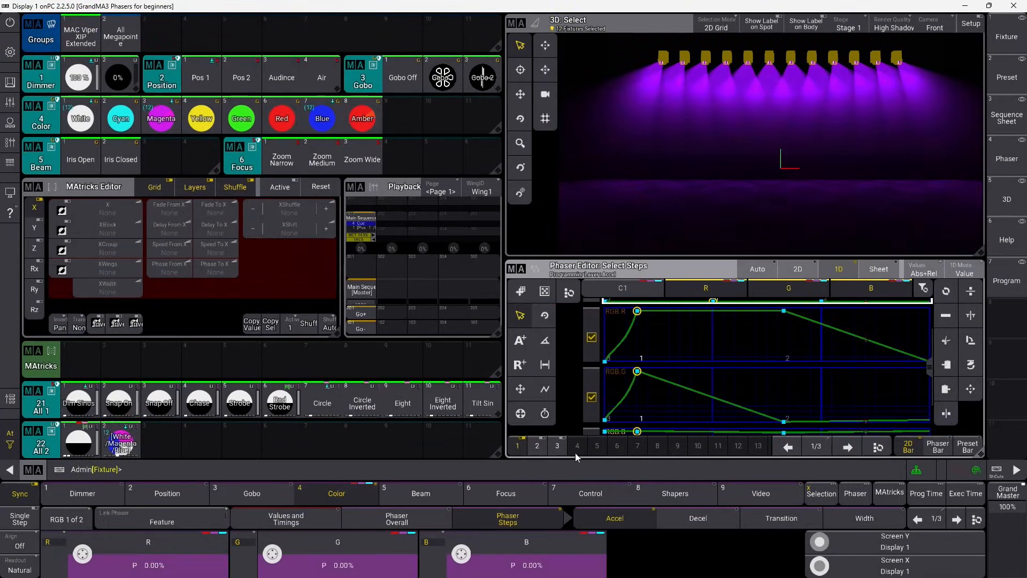
left_click(715, 519)
left_click(526, 562)
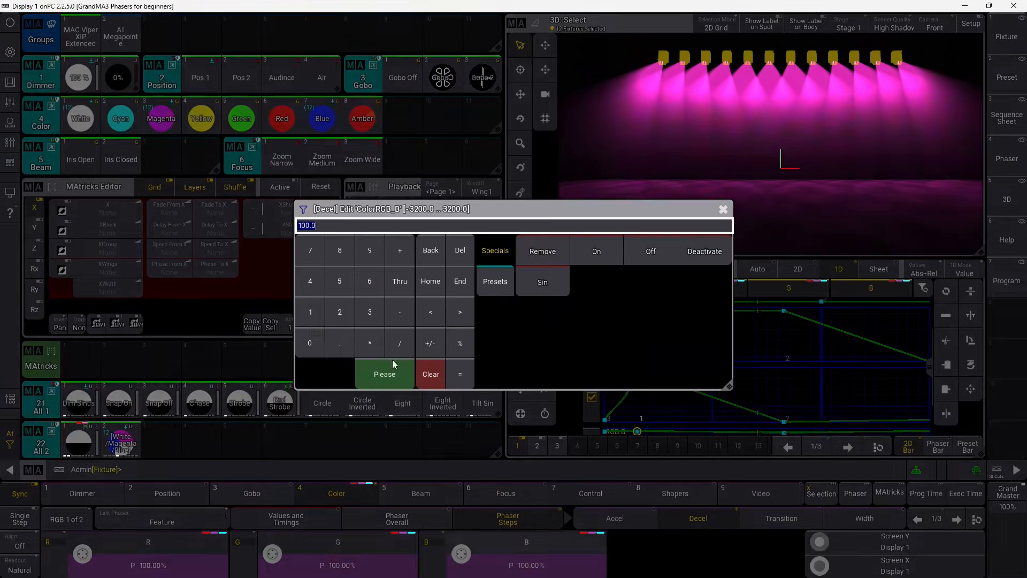
left_click(383, 374)
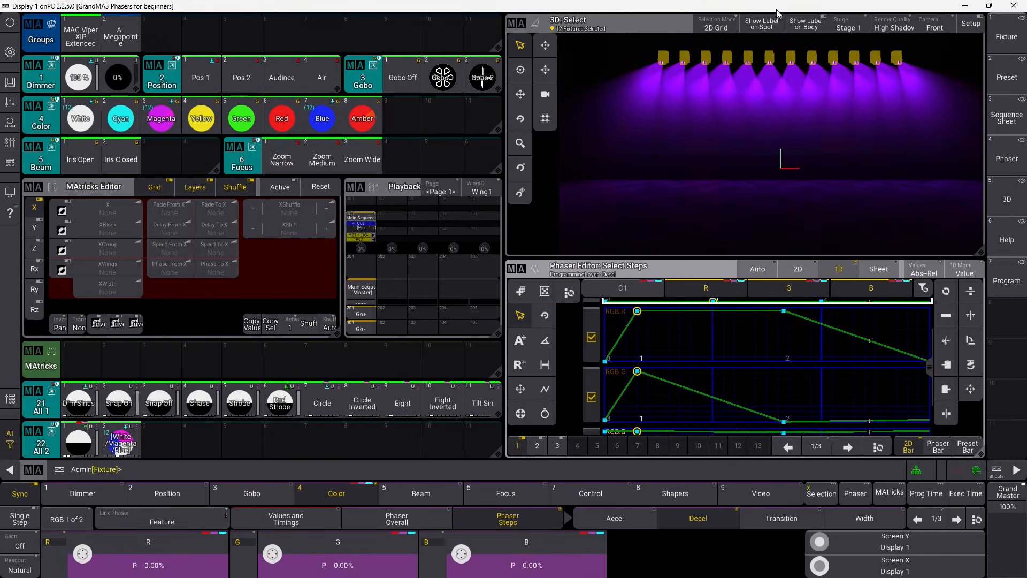
left_click(780, 516)
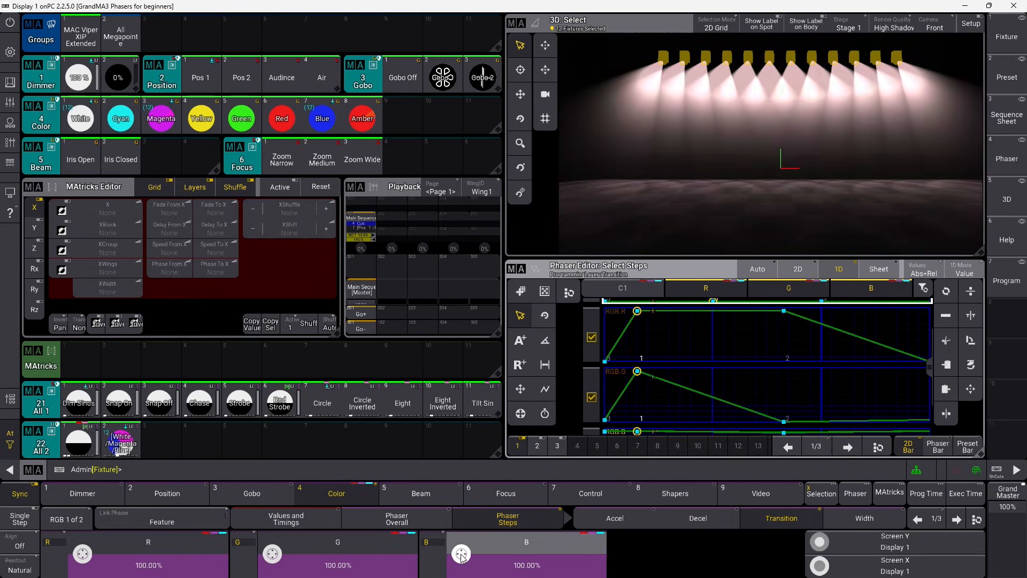
scroll(461, 554, "down", 15)
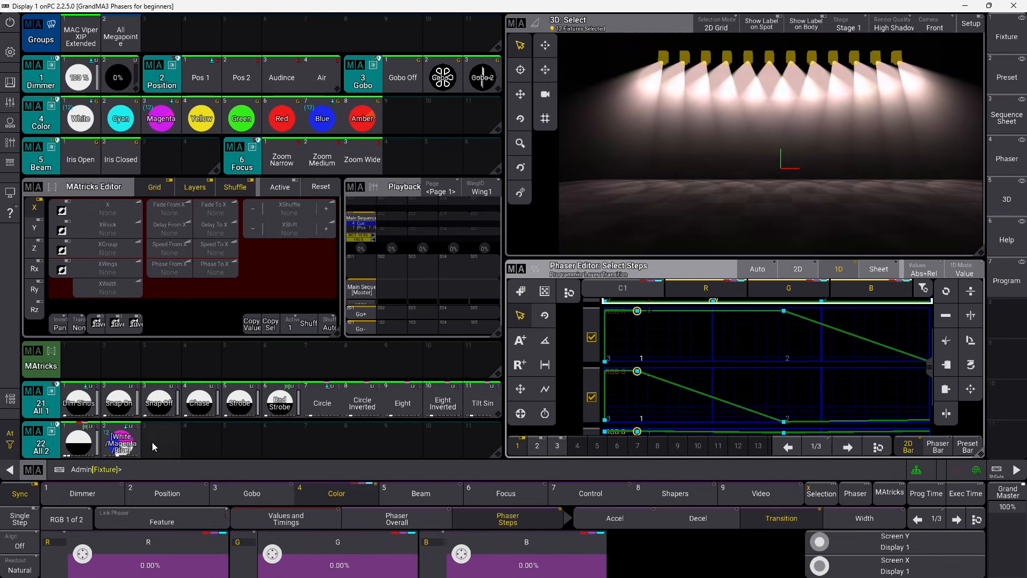
Store the edited phaser as preset 22.3 and delete the old preset 22.2.
left_click_drag(152, 442, 126, 411)
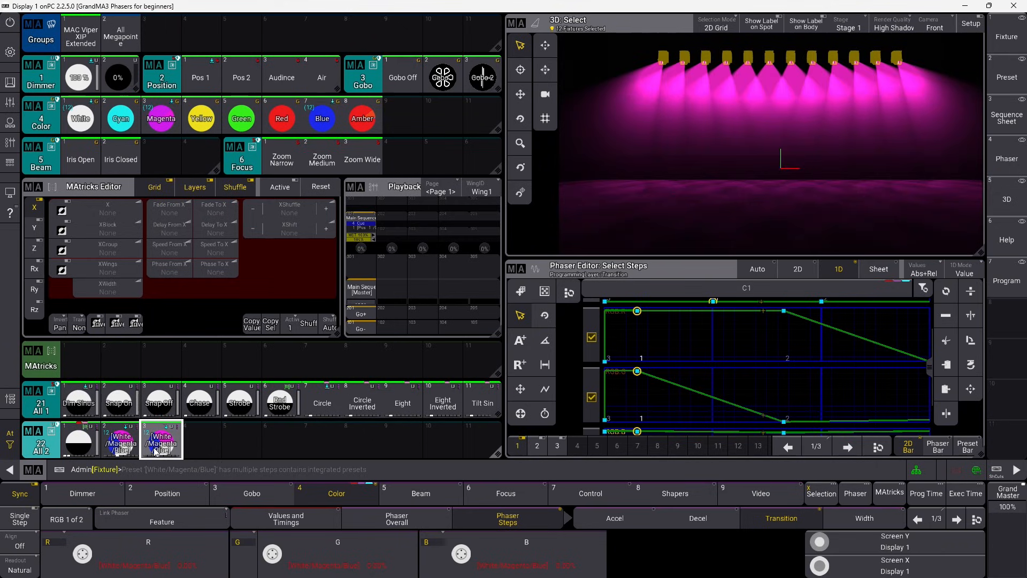
left_click_drag(127, 443, 201, 490)
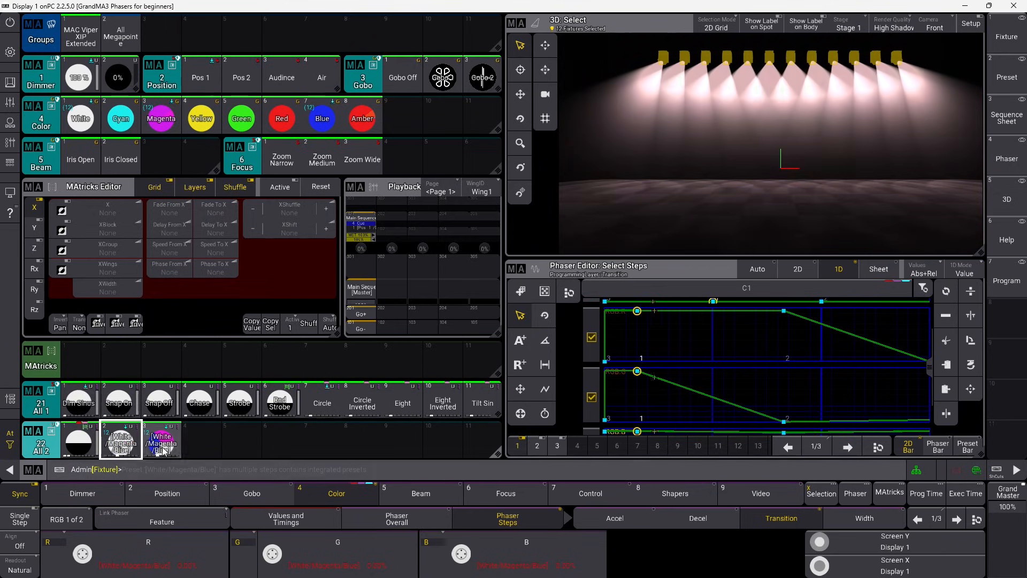
left_click_drag(127, 442, 138, 452)
left_click_drag(158, 417, 131, 436)
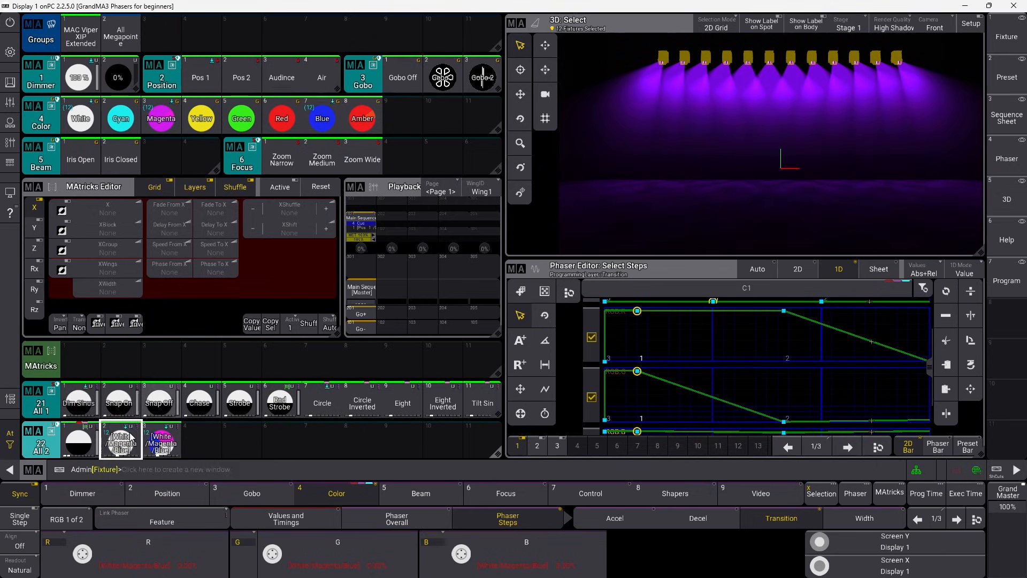
Clear the programmer and move preset 22.3 into slot 22.2.
left_click(34, 468)
left_click(62, 446)
left_click(62, 446)
left_click(62, 446)
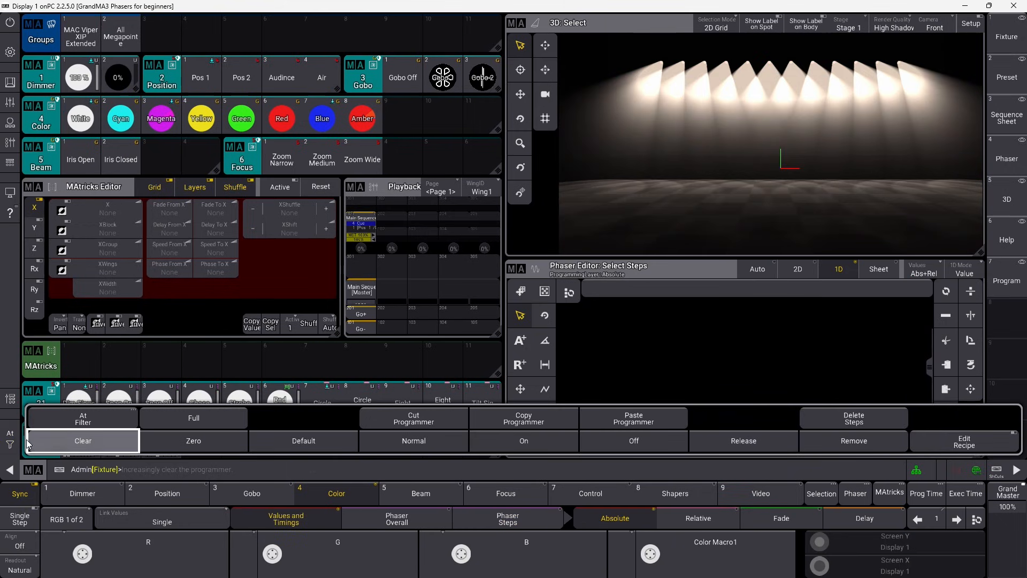
left_click(95, 473)
left_click_drag(124, 439, 155, 426)
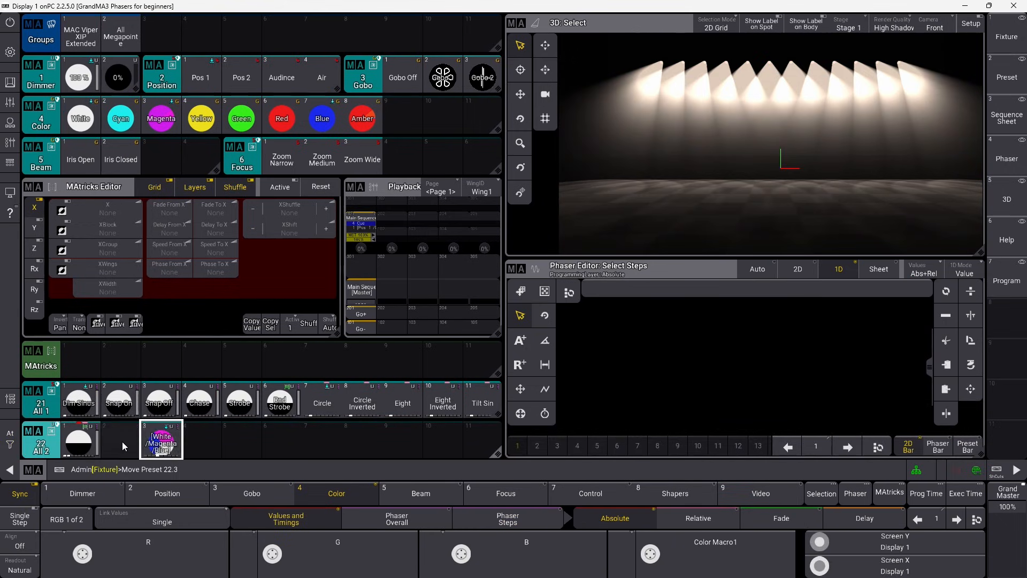
Call preset 22.2 on the MAC Viper group with MAtricks phase 0–360° and 135 BPM speed.
left_click(81, 36)
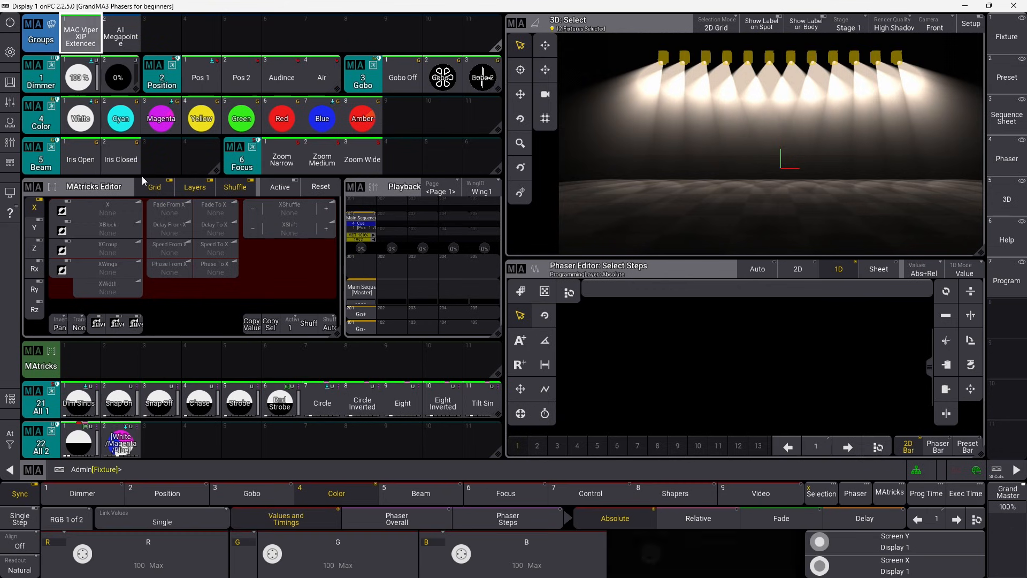
left_click(127, 450)
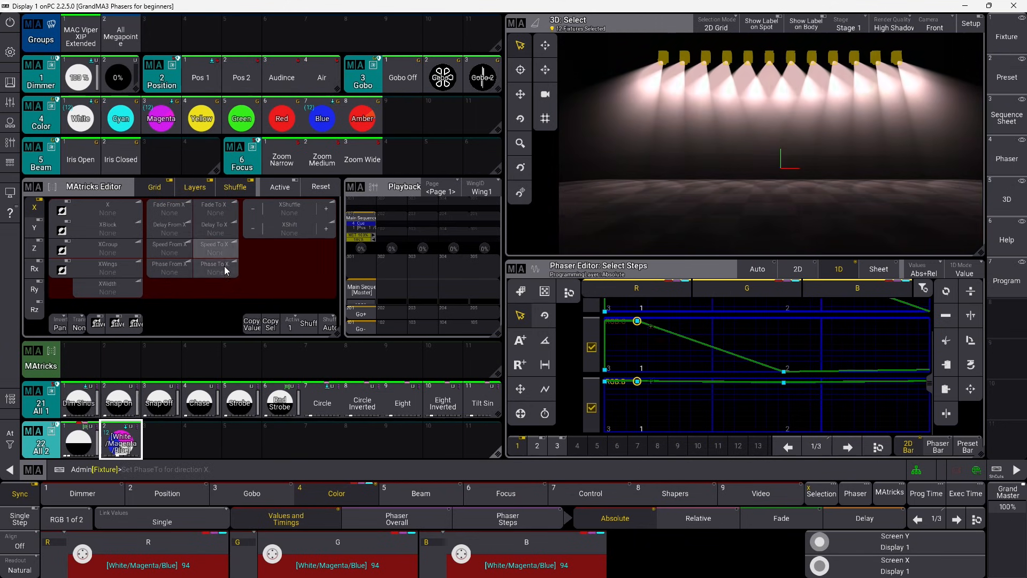
left_click(223, 266)
left_click(441, 385)
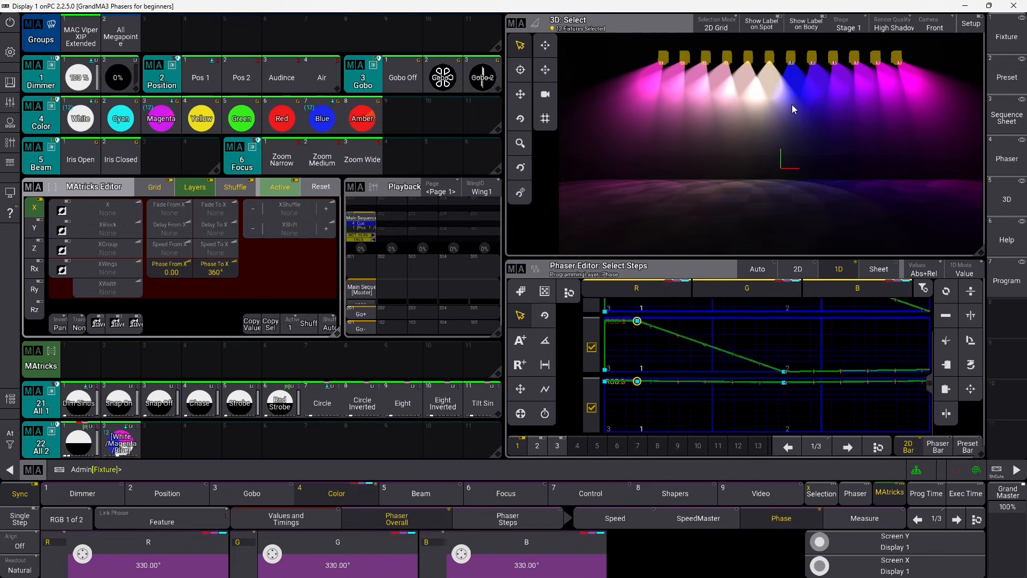
left_click(167, 247)
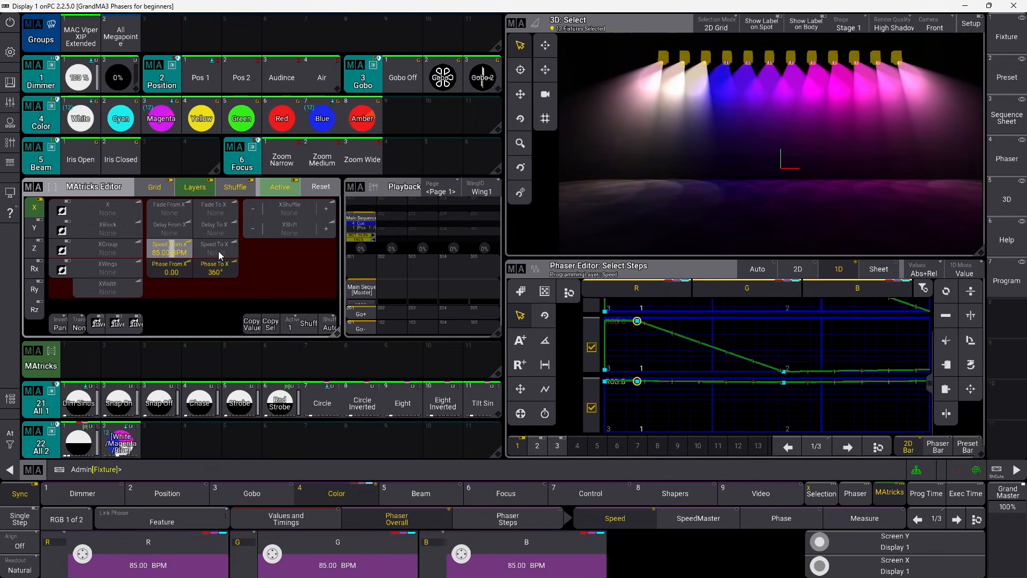
left_click_drag(219, 252, 317, 252)
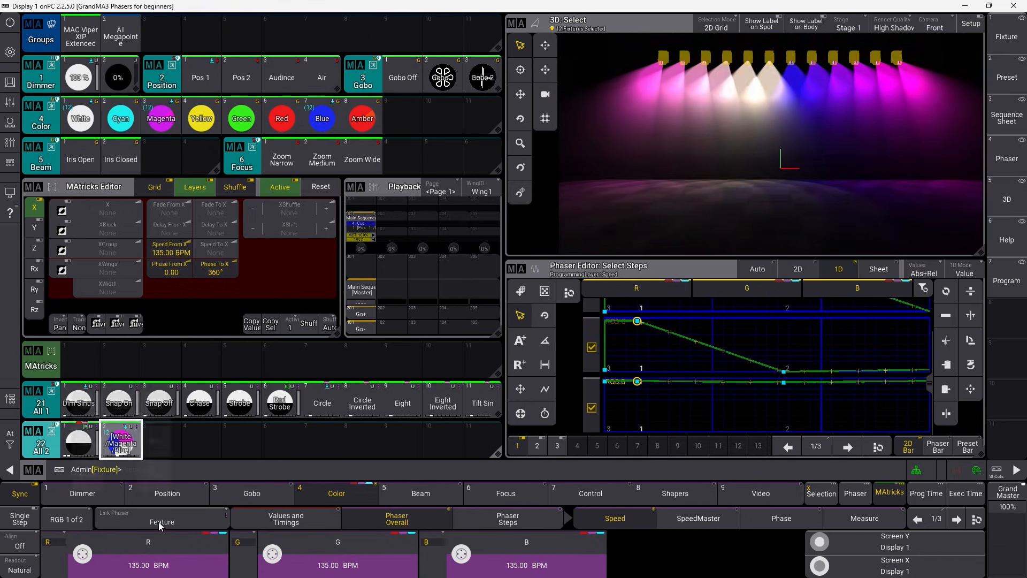
Store into preset 22.2 with Merge, then clear the programmer.
left_click_drag(121, 439, 88, 409)
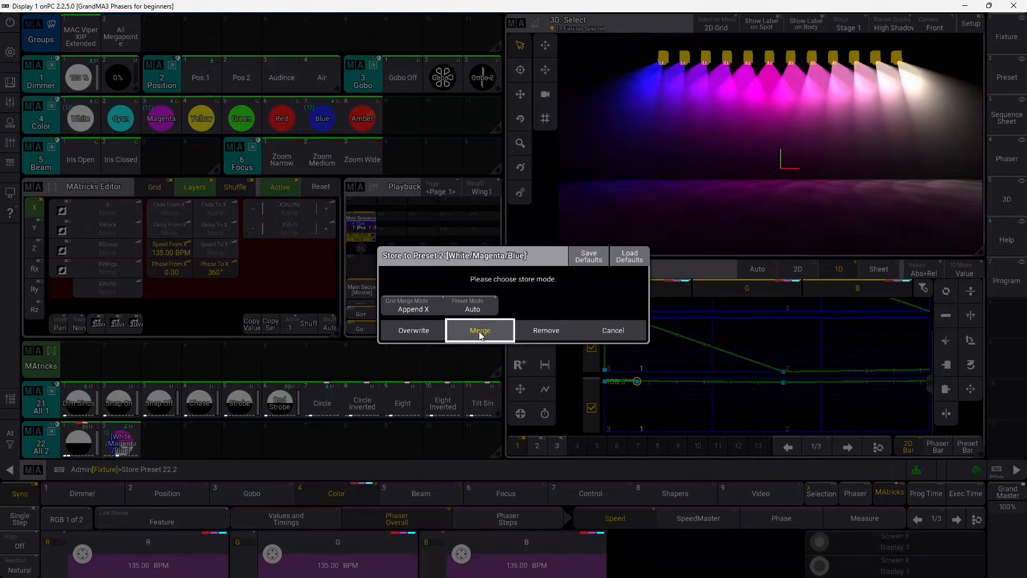
left_click(479, 331)
left_click_drag(73, 440, 73, 440)
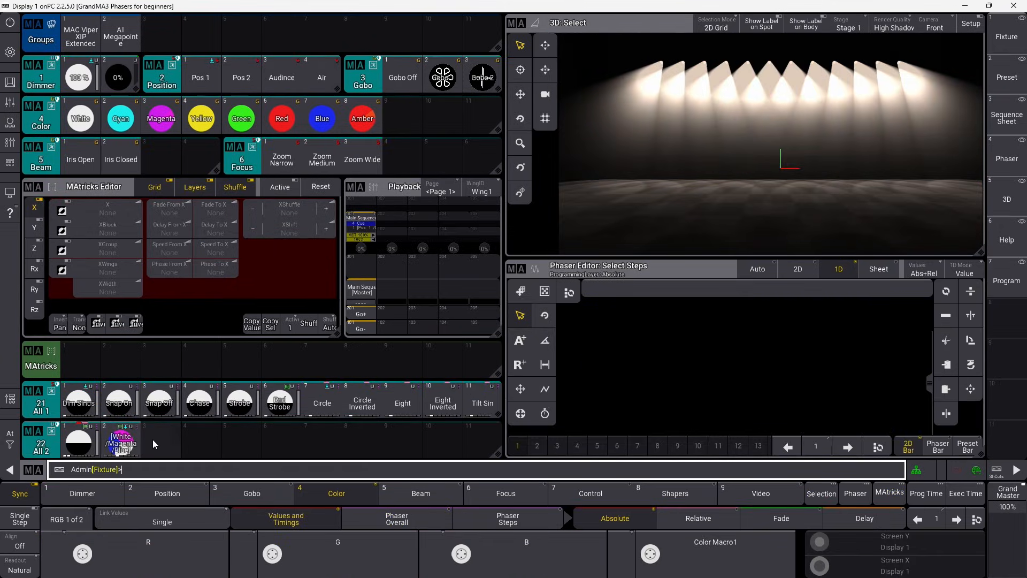
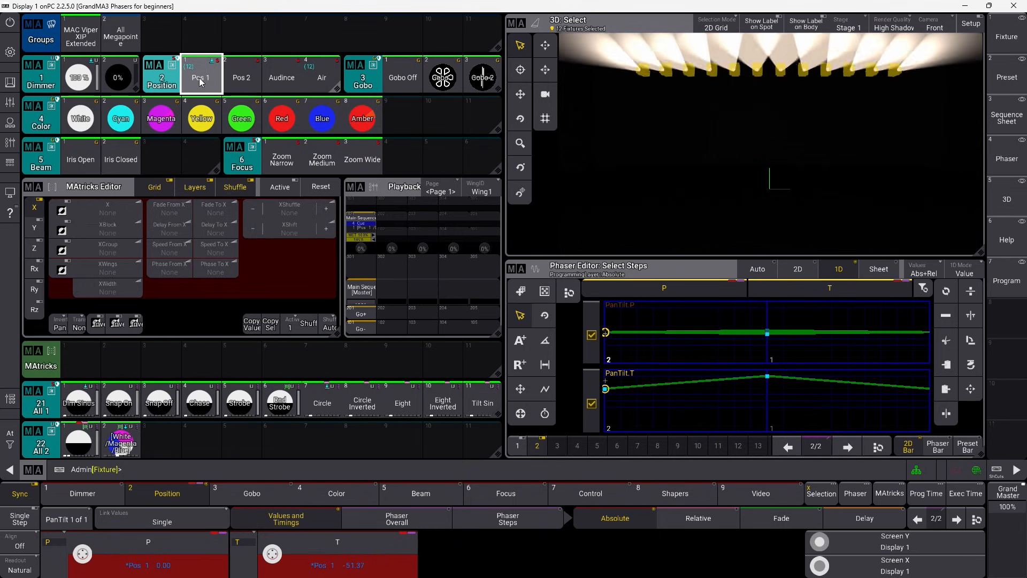
Enter 20 BPM as the Pan/Tilt phaser speed in the Phaser Overall speed calculator.
left_click(364, 514)
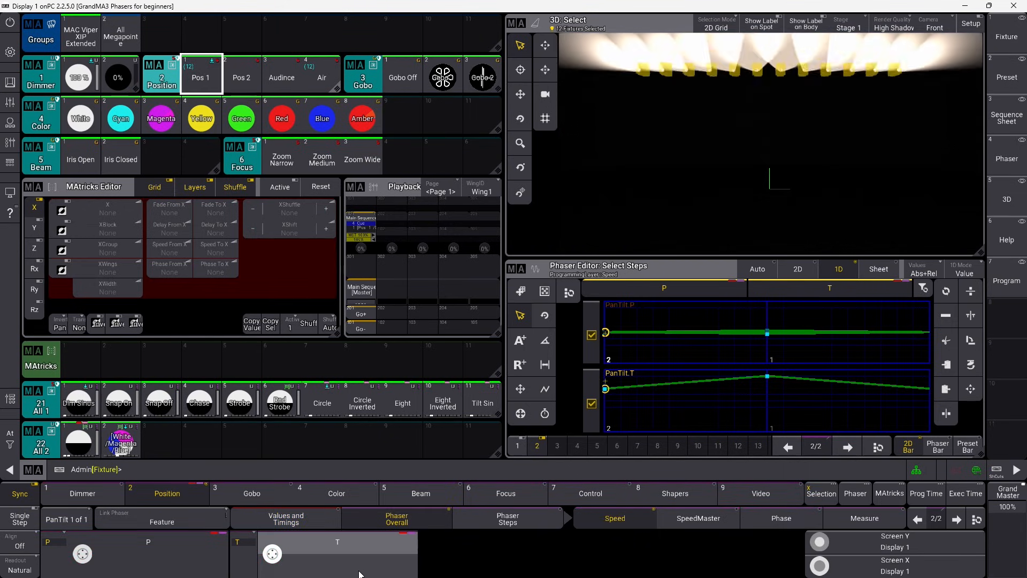
left_click(339, 545)
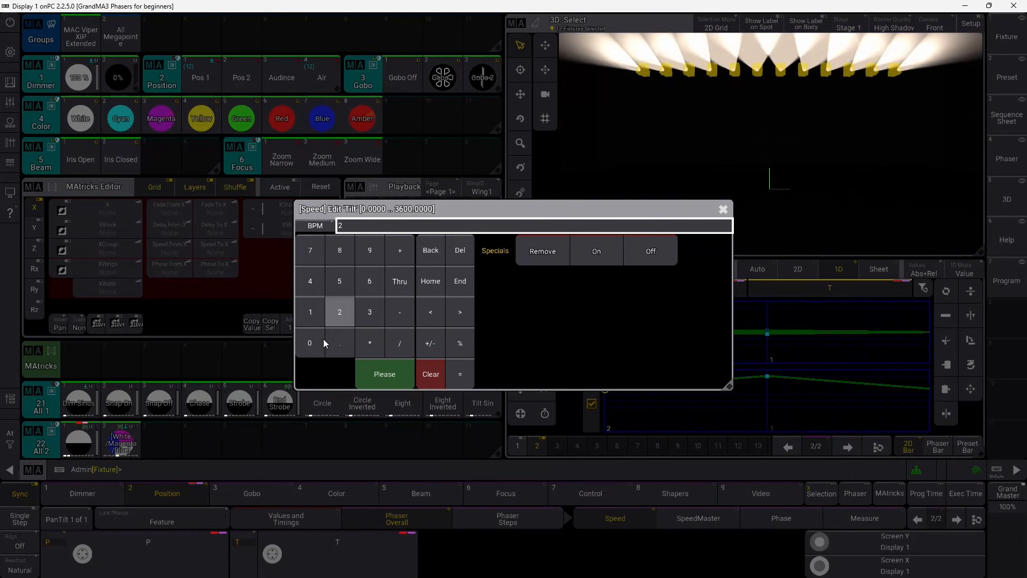
left_click(323, 342)
left_click(394, 374)
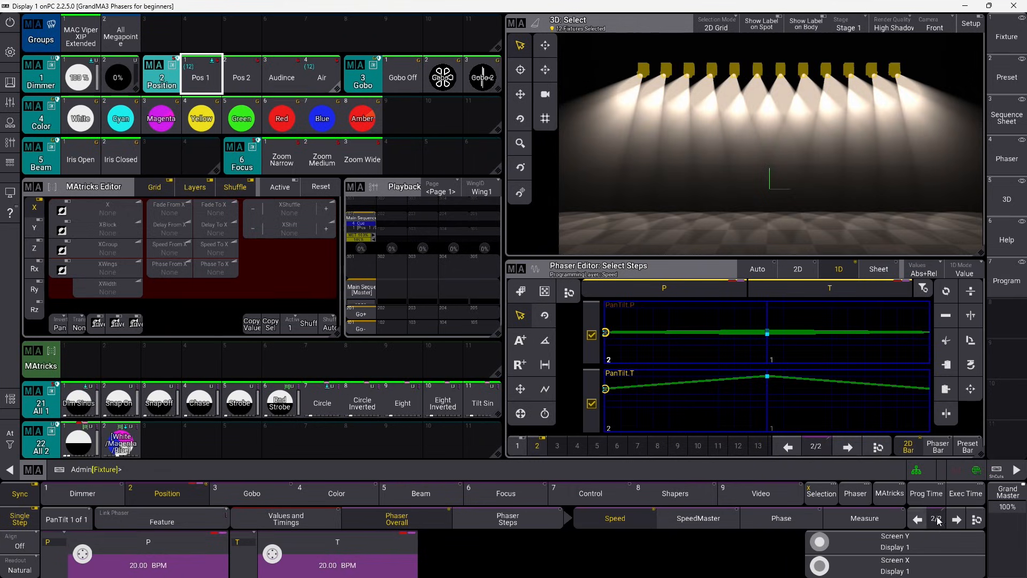
Put the dimmer at full on phaser step 1 and 0% on step 2, then turn off Single Step.
left_click(918, 519)
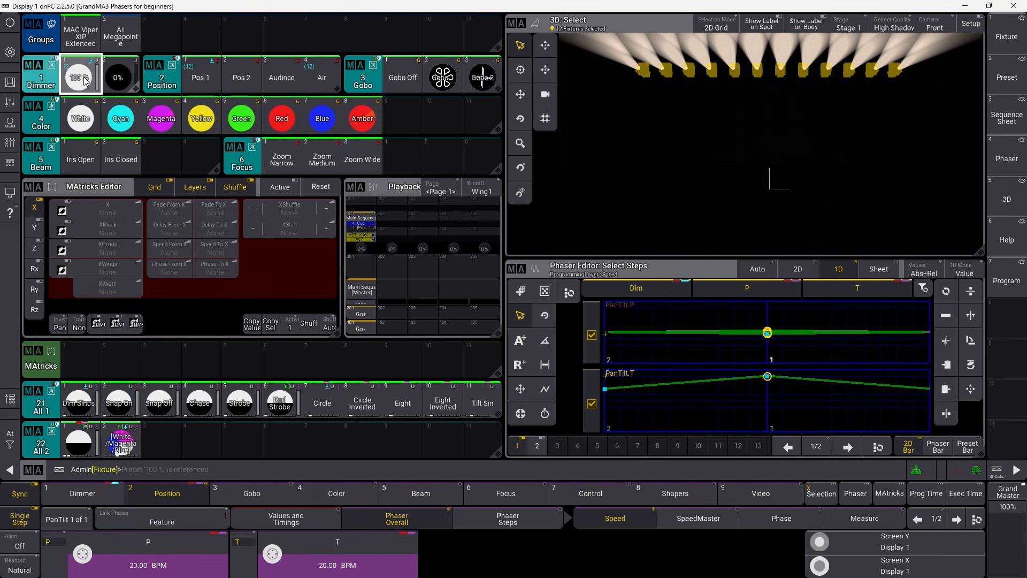
left_click(957, 519)
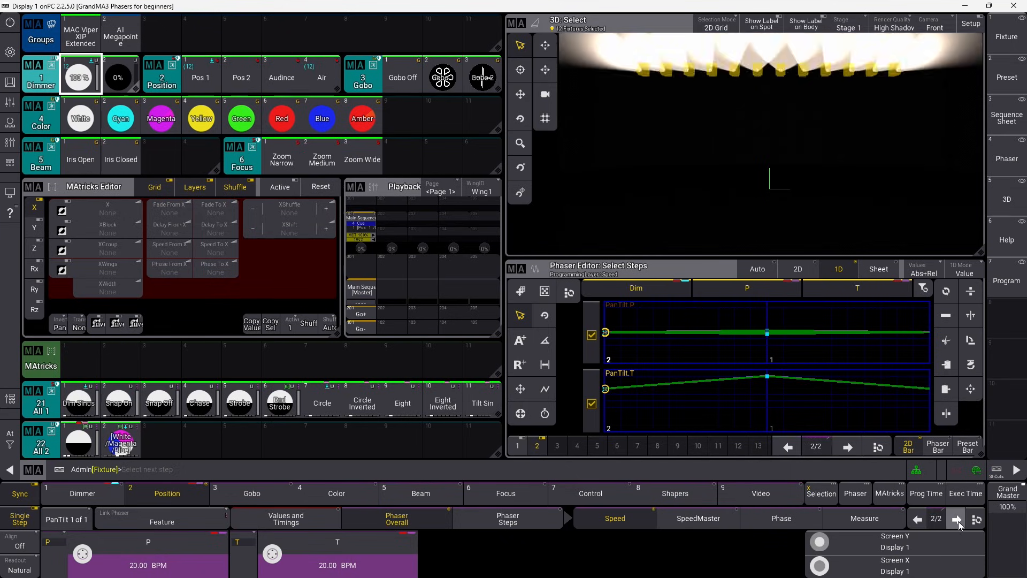
left_click(122, 76)
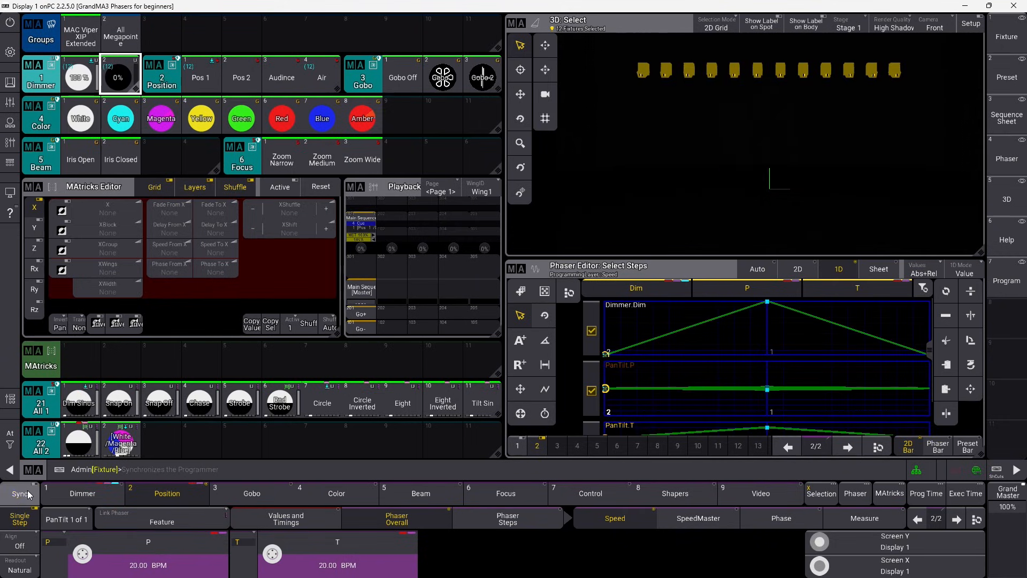
left_click(24, 510)
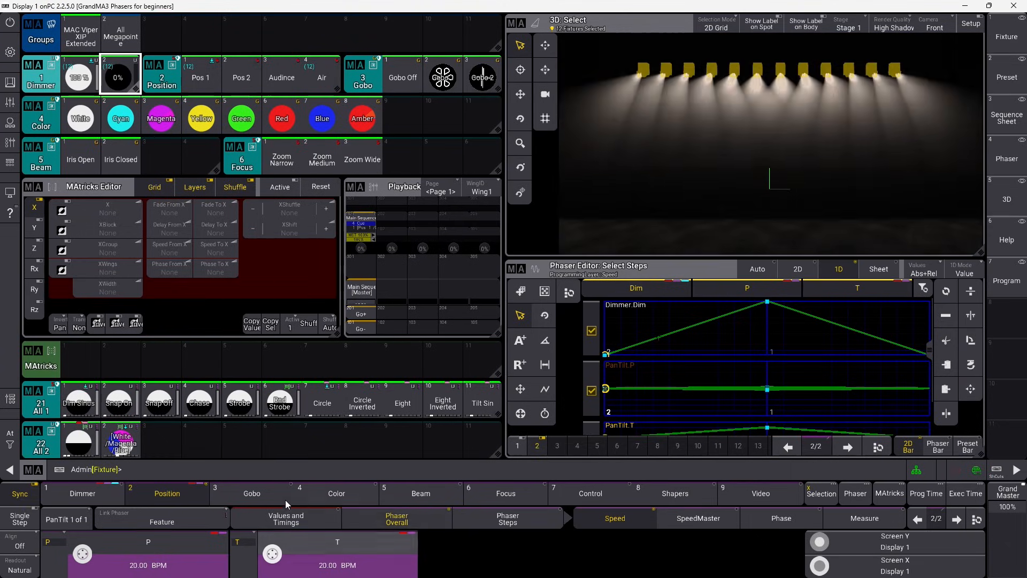
Set the dimmer phaser speed to 20 BPM, press Sync, and pick the Dimmer.Dim curve.
left_click(120, 493)
left_click(163, 560)
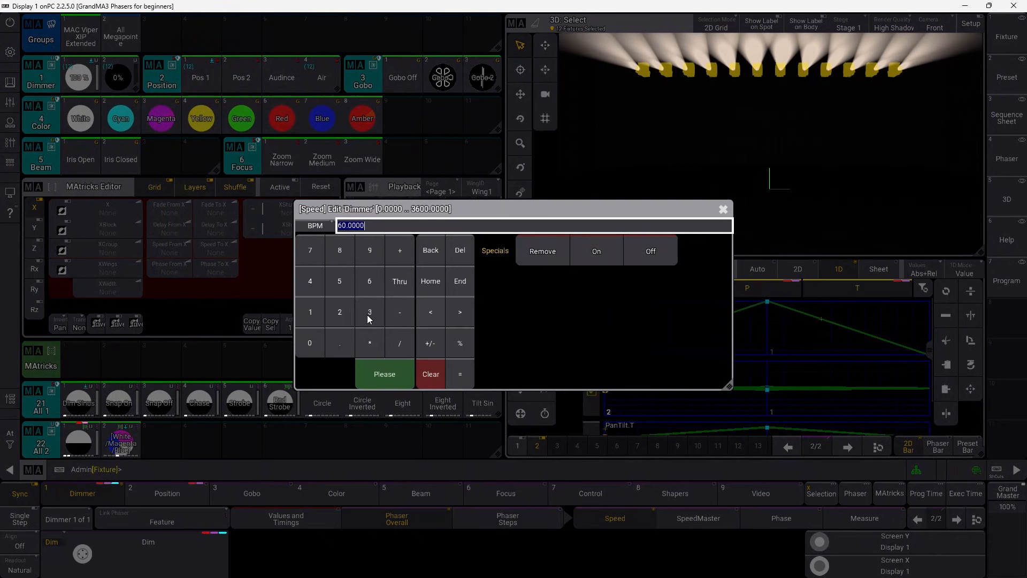
left_click(400, 374)
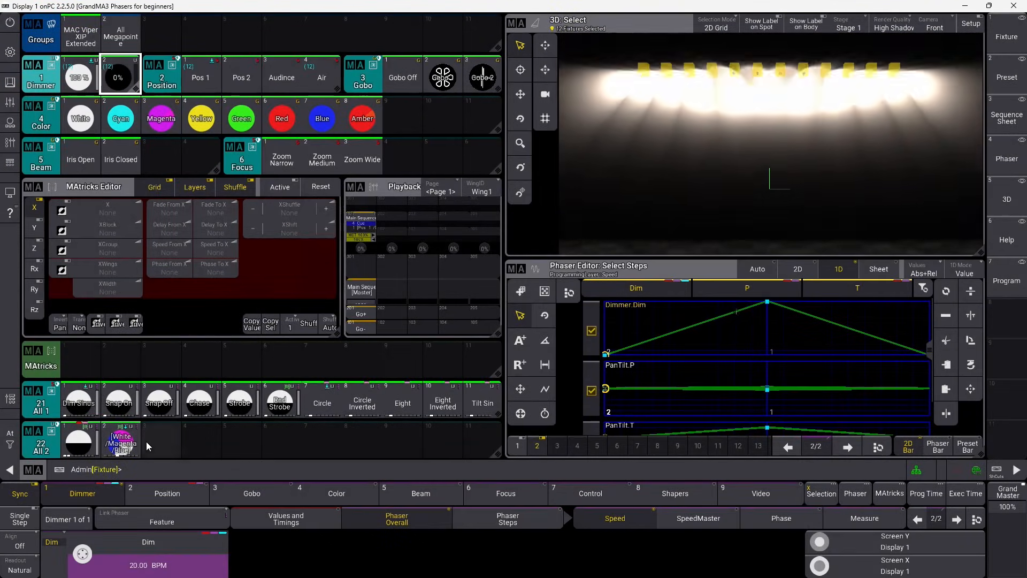
left_click(18, 496)
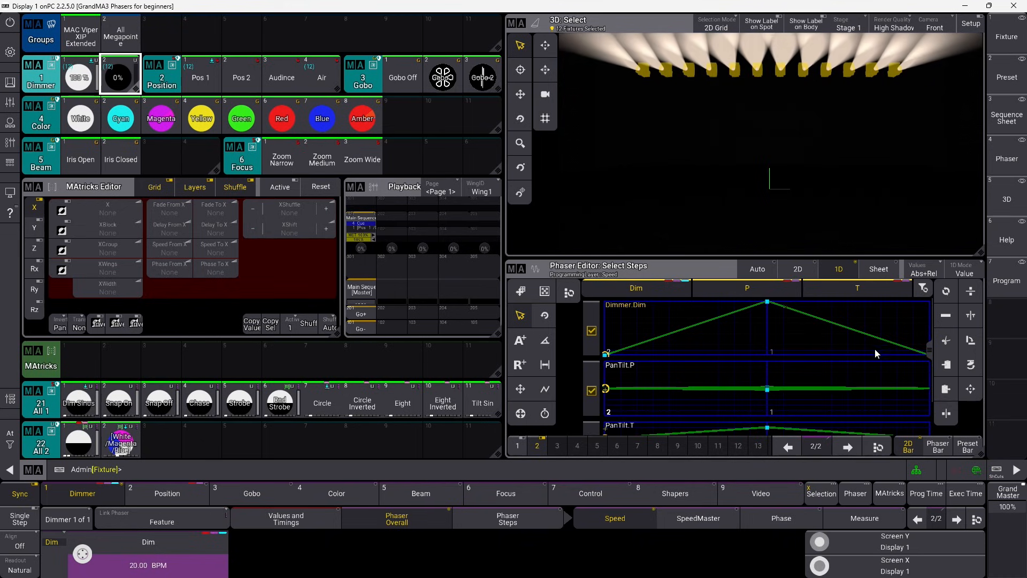
left_click_drag(930, 350, 917, 319)
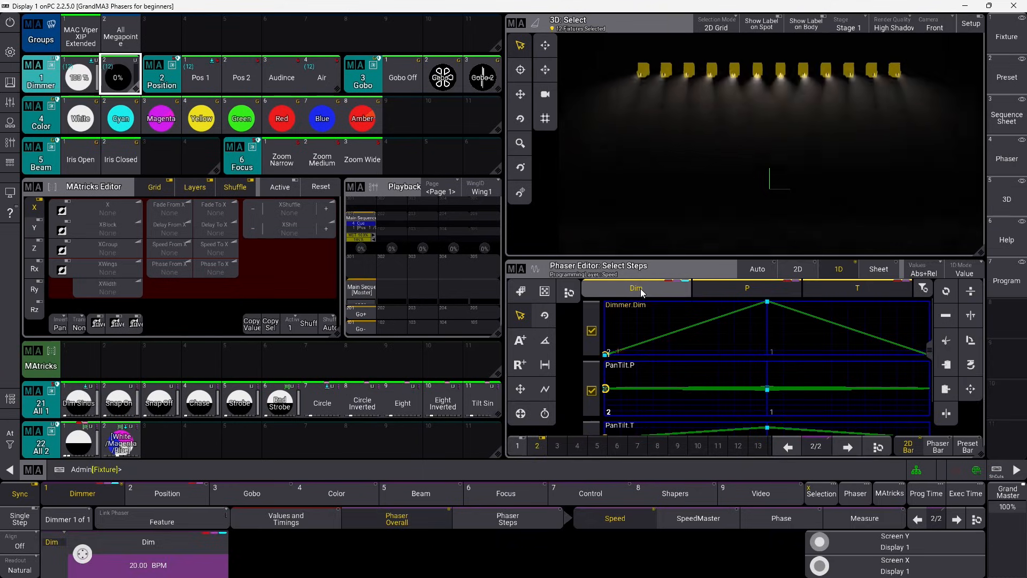
left_click(640, 287)
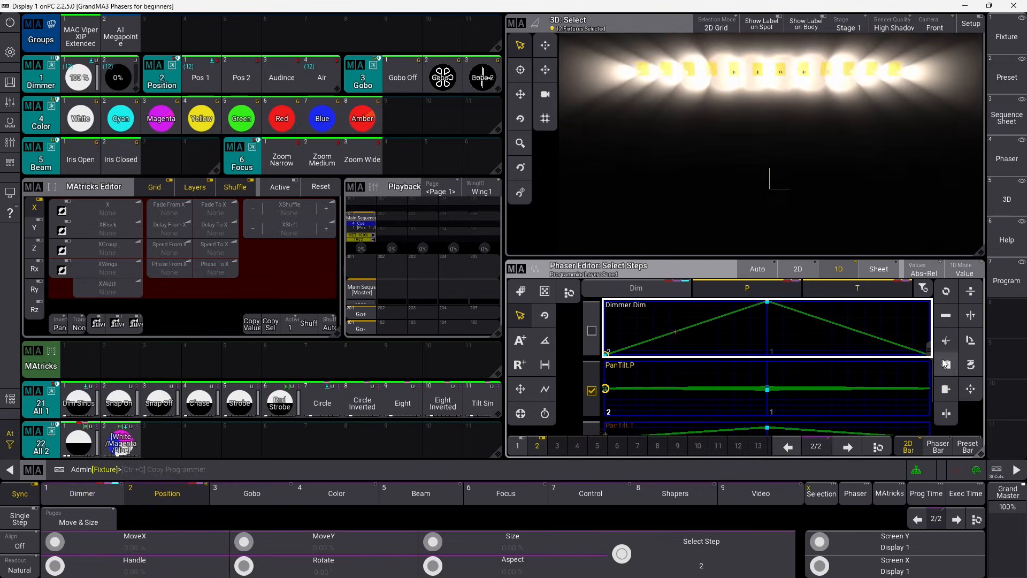
On phaser step 1 with Position attributes, show the per-step Phaser Steps values on the Width layer.
left_click_drag(931, 350, 928, 382)
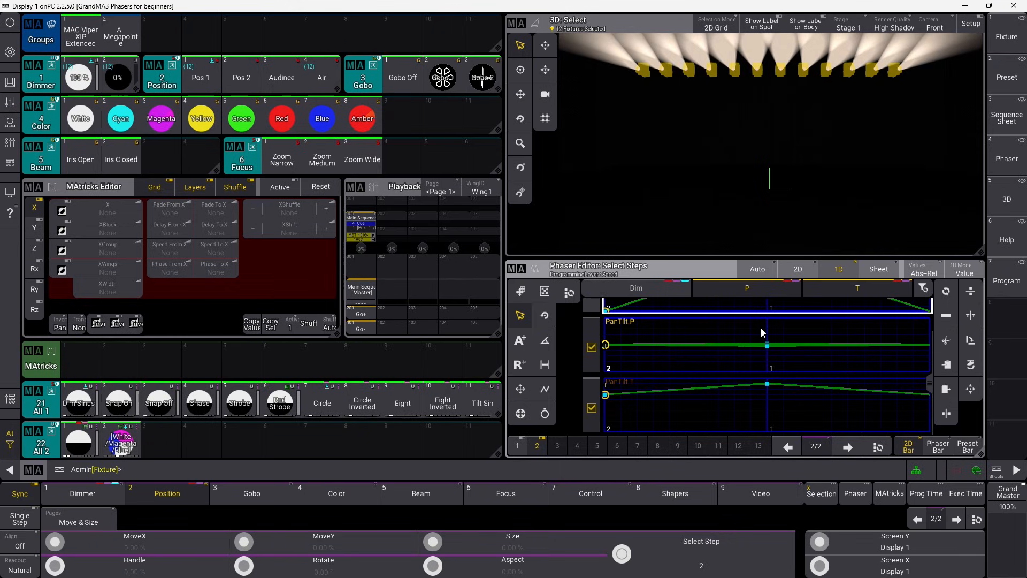
left_click(916, 519)
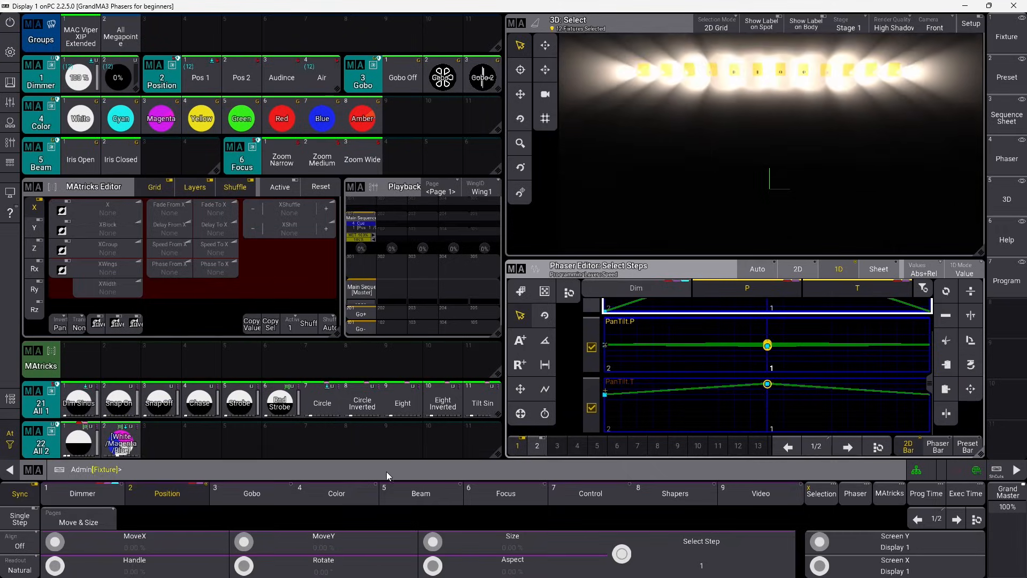
left_click(165, 494)
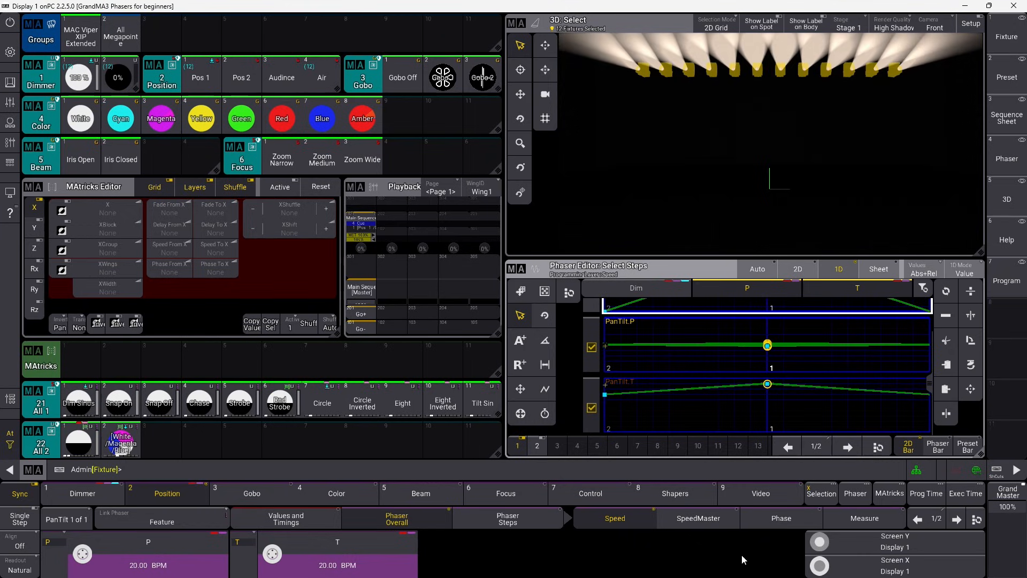
left_click(854, 516)
left_click(507, 518)
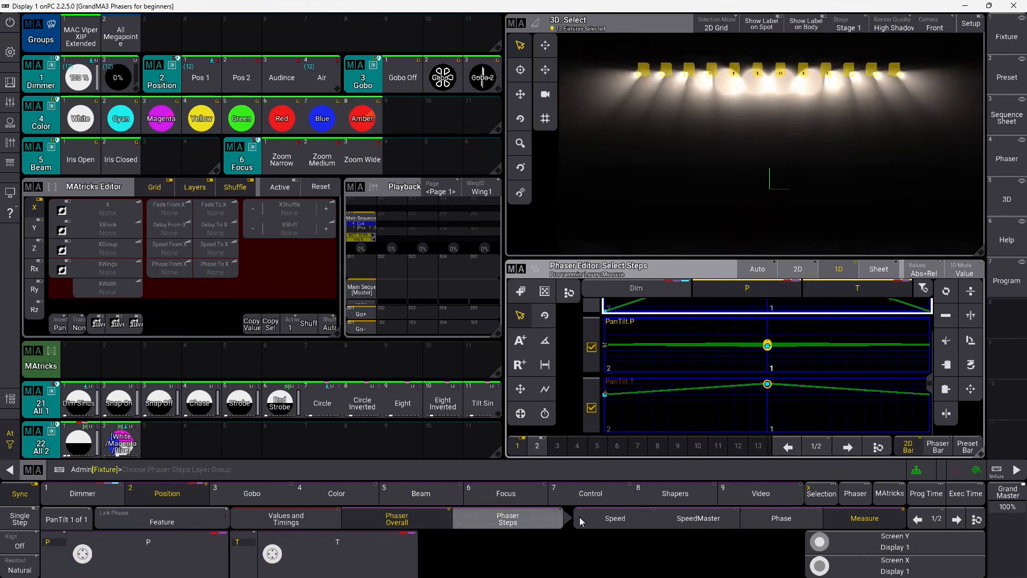
left_click(859, 519)
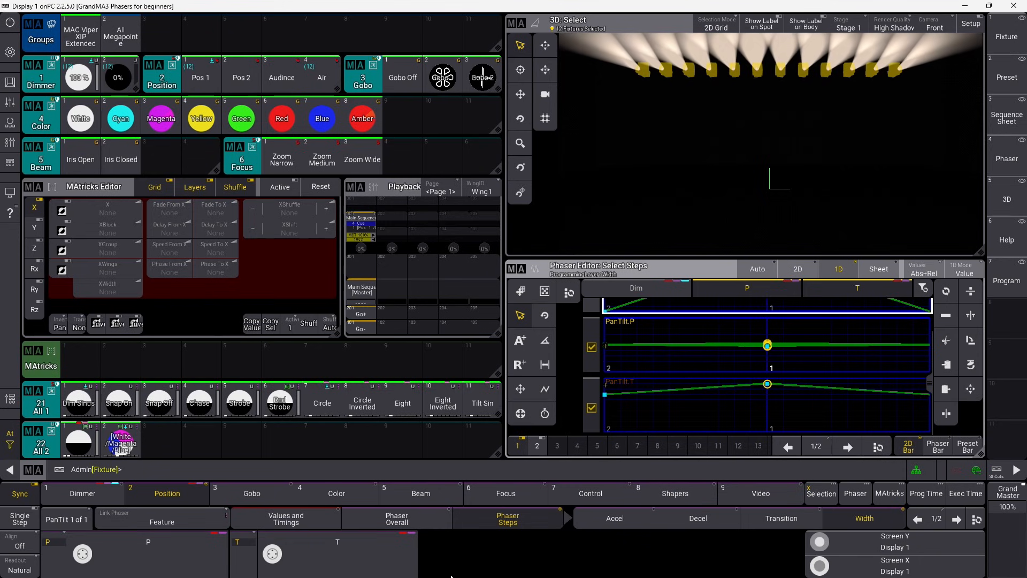
Set the Pan/Tilt width on phaser step 1 to 150%.
left_click(379, 566)
left_click(310, 314)
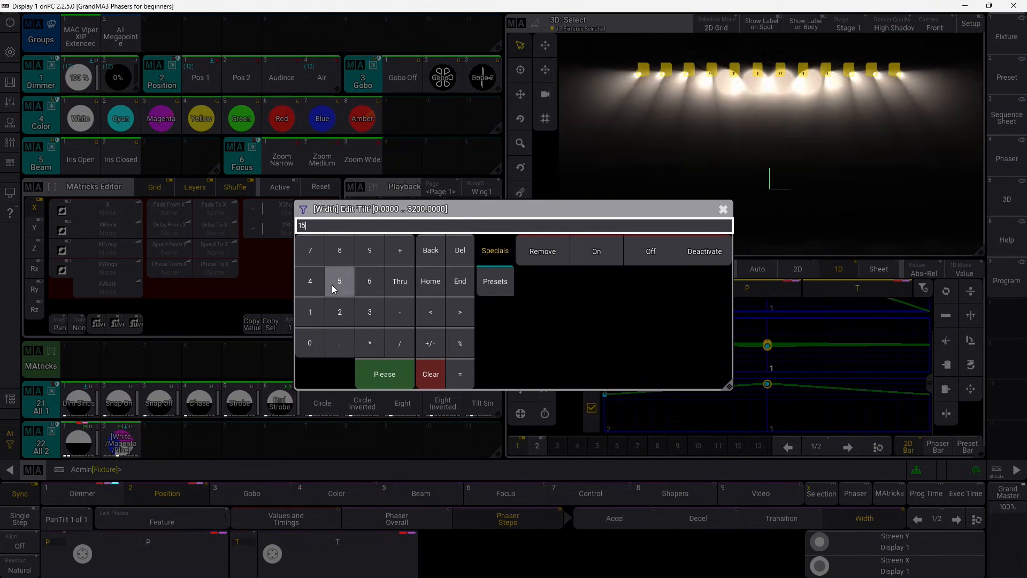
left_click(332, 284)
left_click(319, 339)
left_click(395, 375)
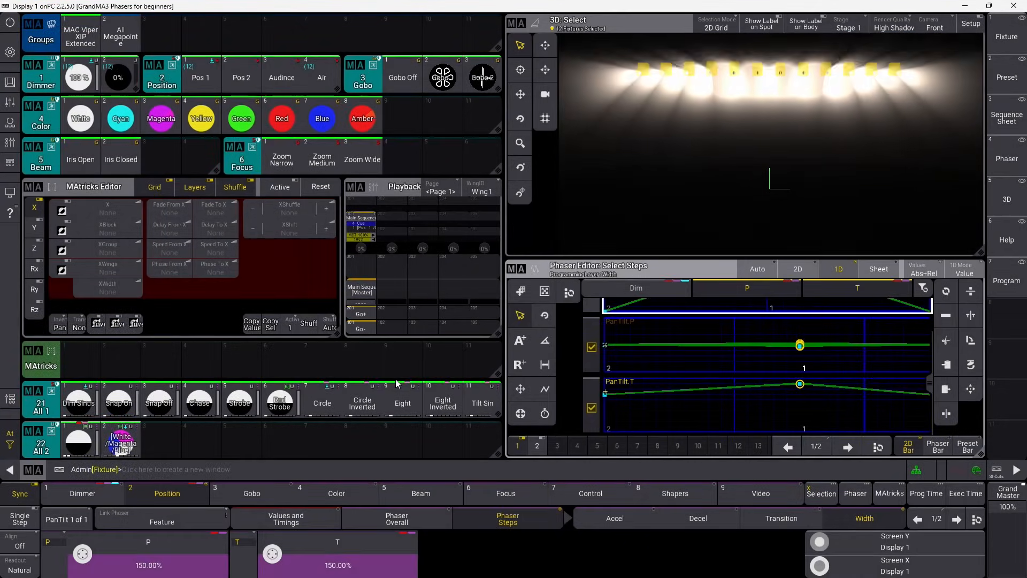
Set the Pan/Tilt width on phaser step 2 to 50%.
left_click(952, 523)
left_click(293, 558)
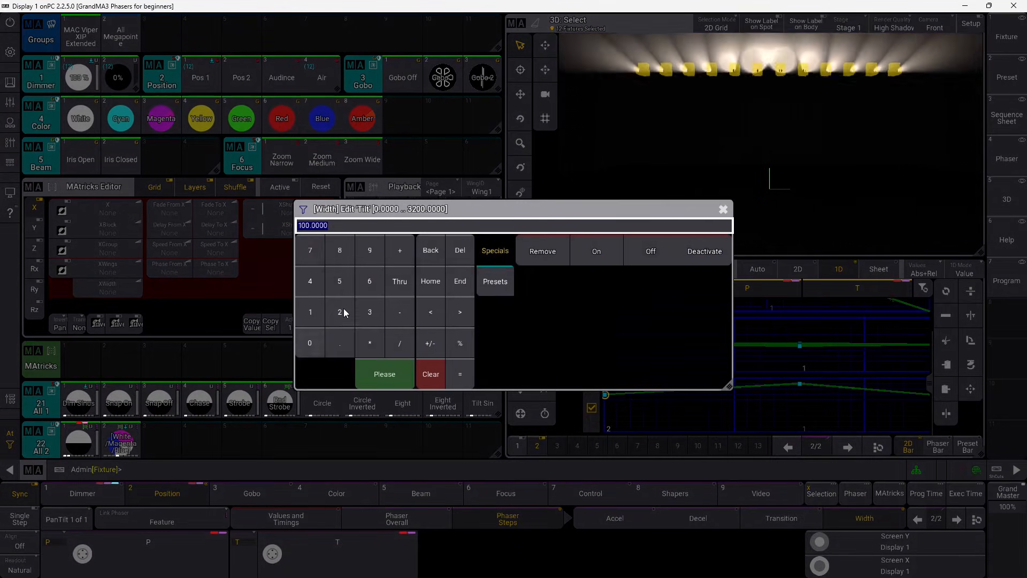
left_click(387, 377)
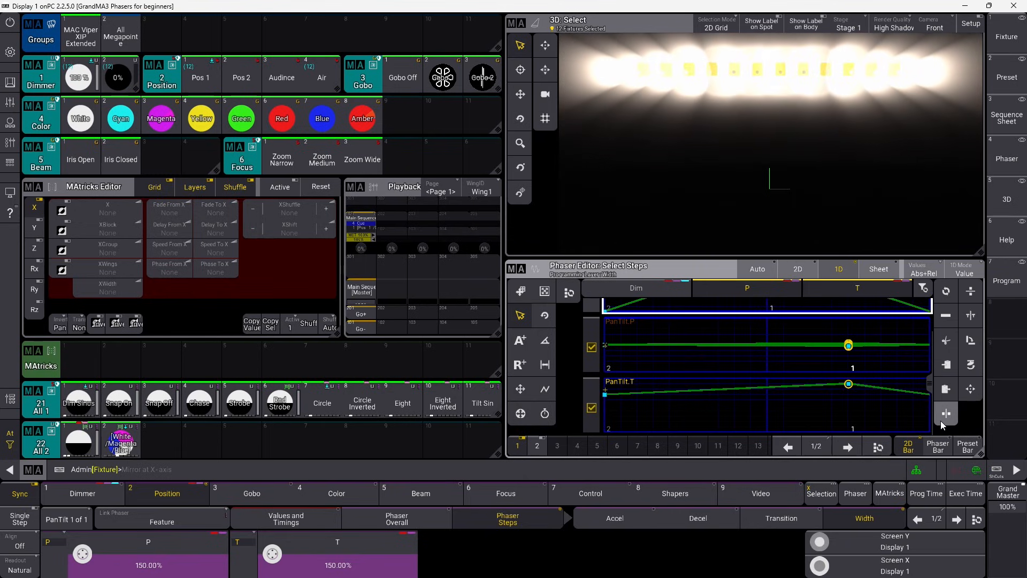
left_click(959, 519)
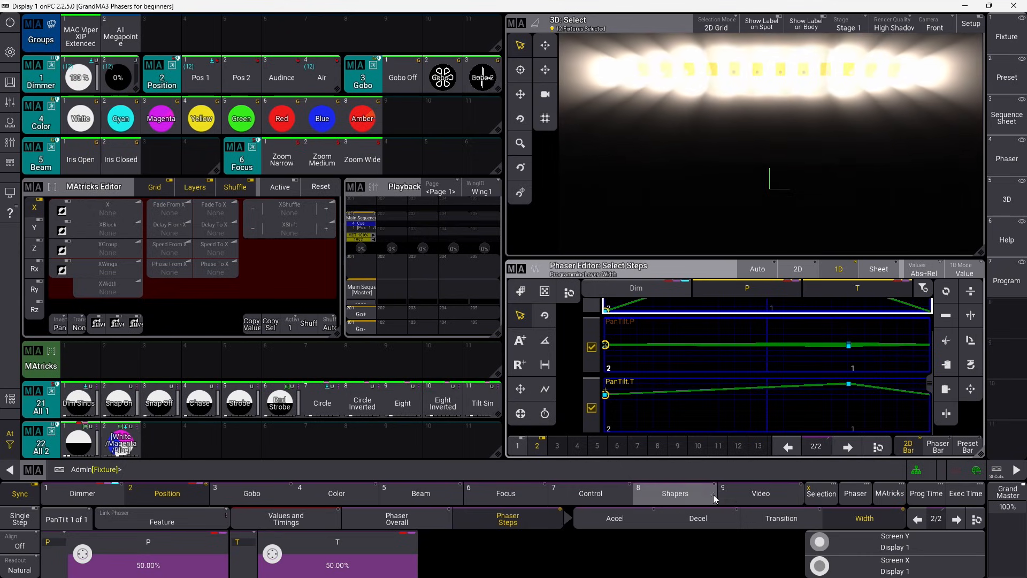
Turn the Pan/Tilt transition down to 0% so the position snaps between steps.
left_click(779, 517)
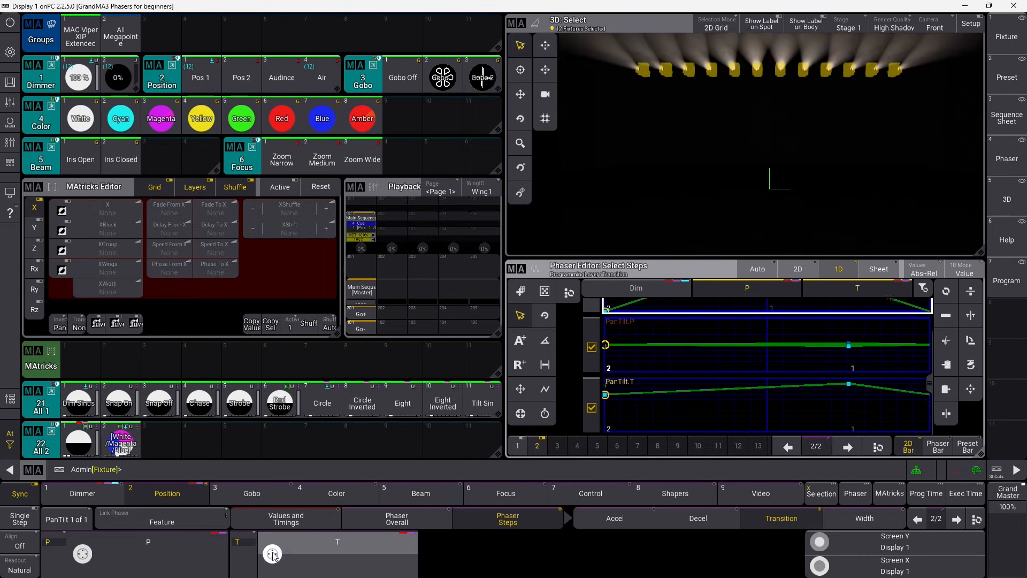
scroll(272, 555, "down", 20)
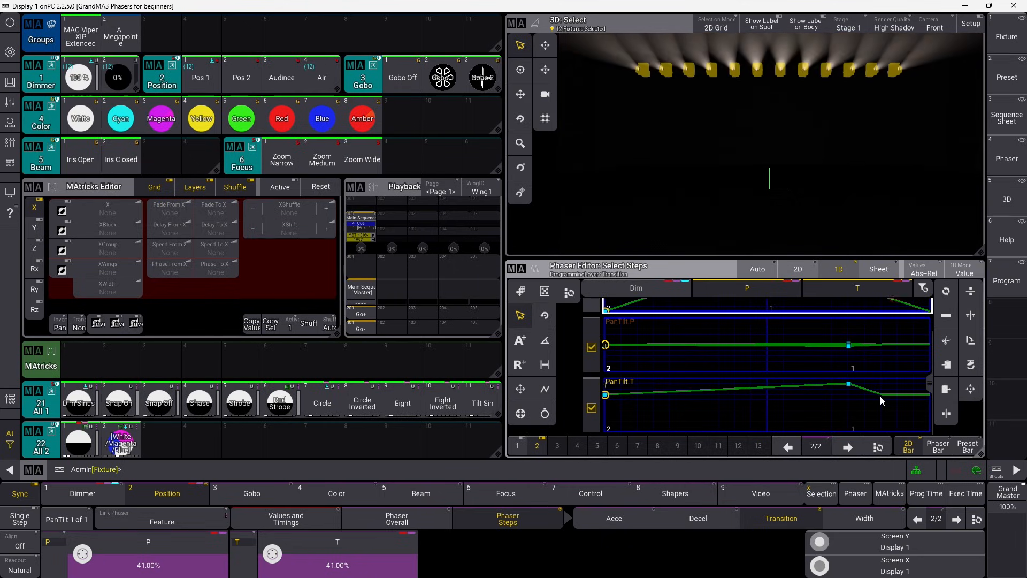
scroll(273, 555, "down", 10)
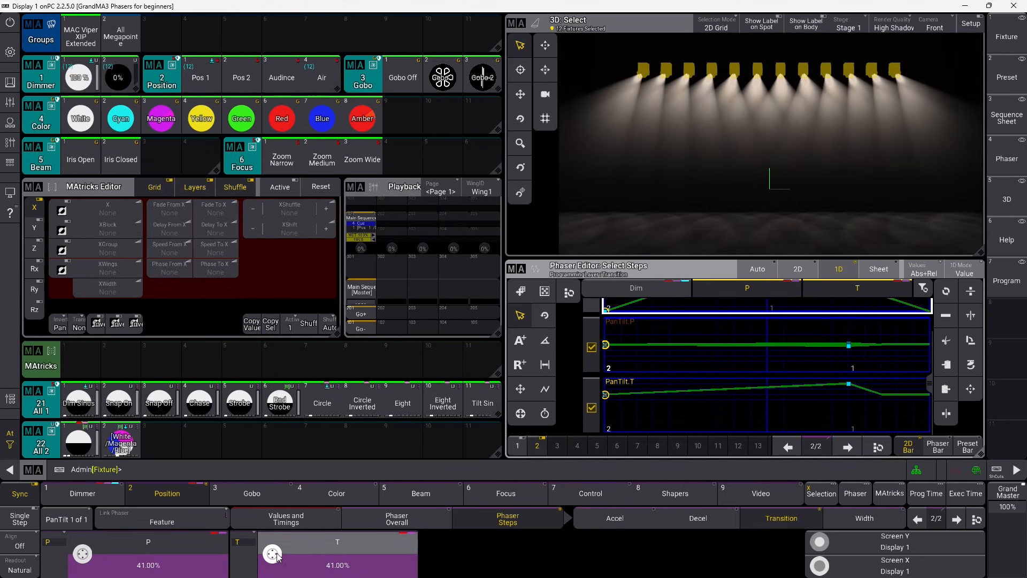
scroll(272, 555, "down", 20)
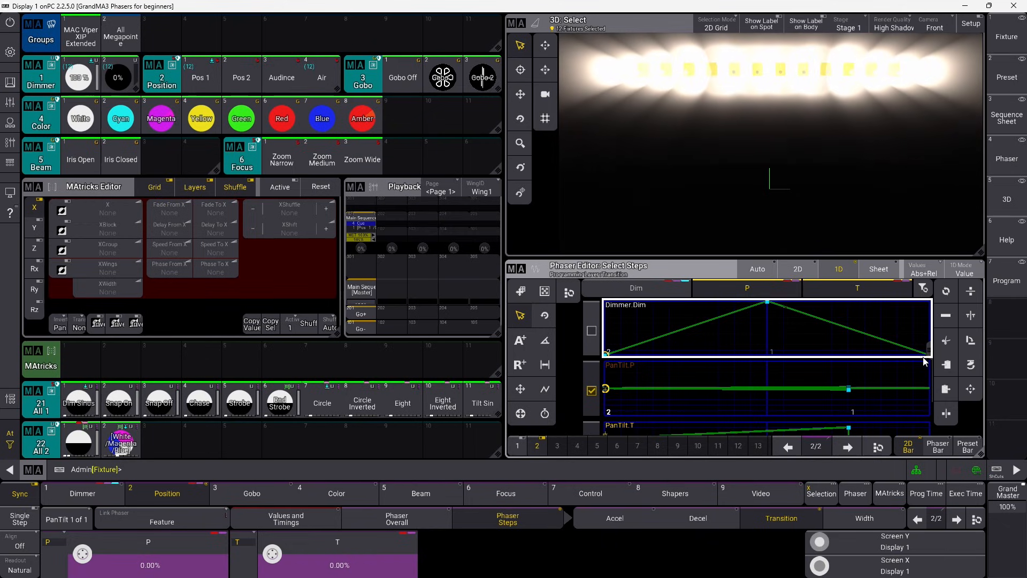
Leave only the Dimmer.Dim layer selected in the Phaser Editor.
left_click_drag(924, 362, 922, 328)
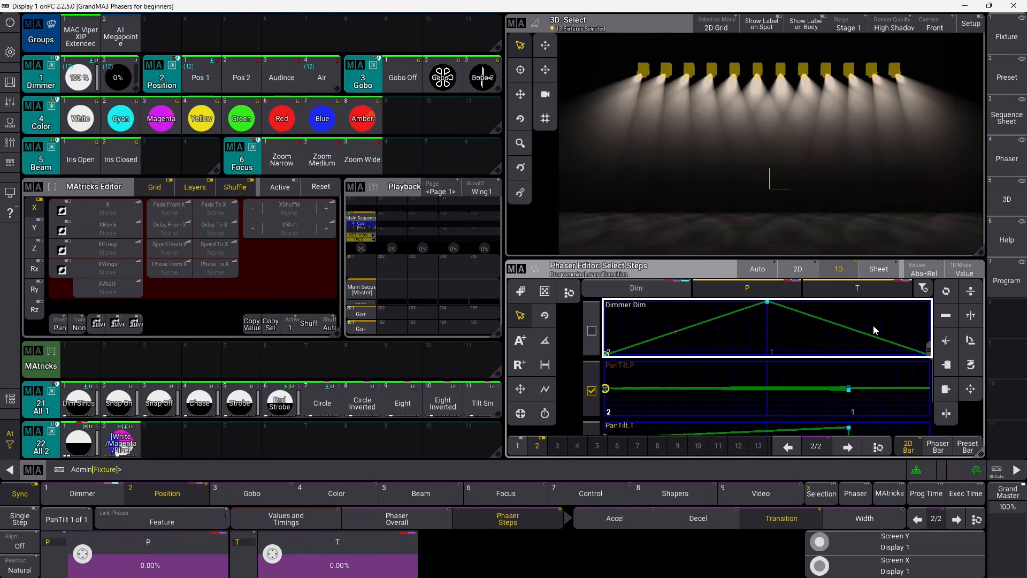
left_click(736, 301)
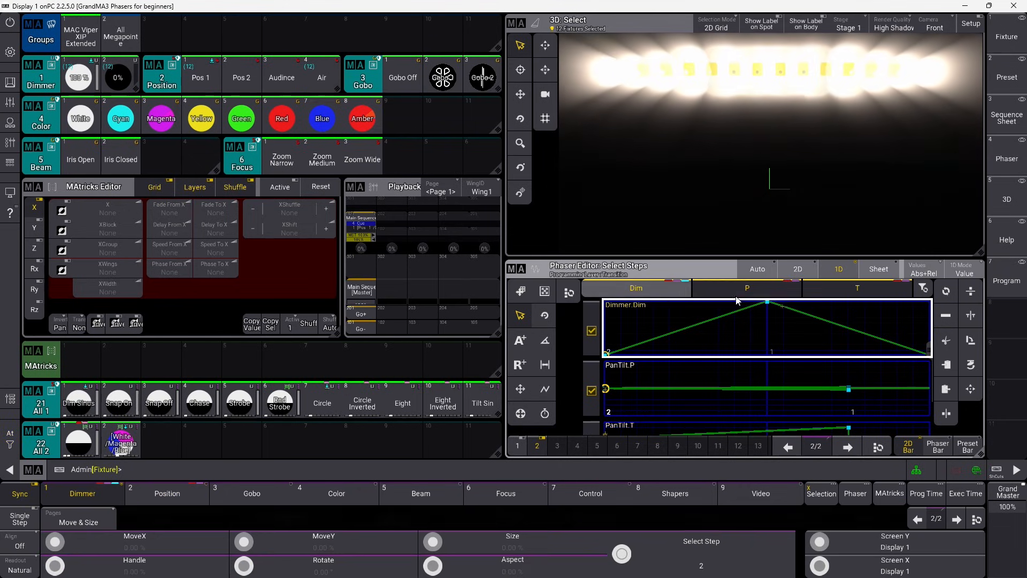
left_click(748, 291)
left_click(824, 290)
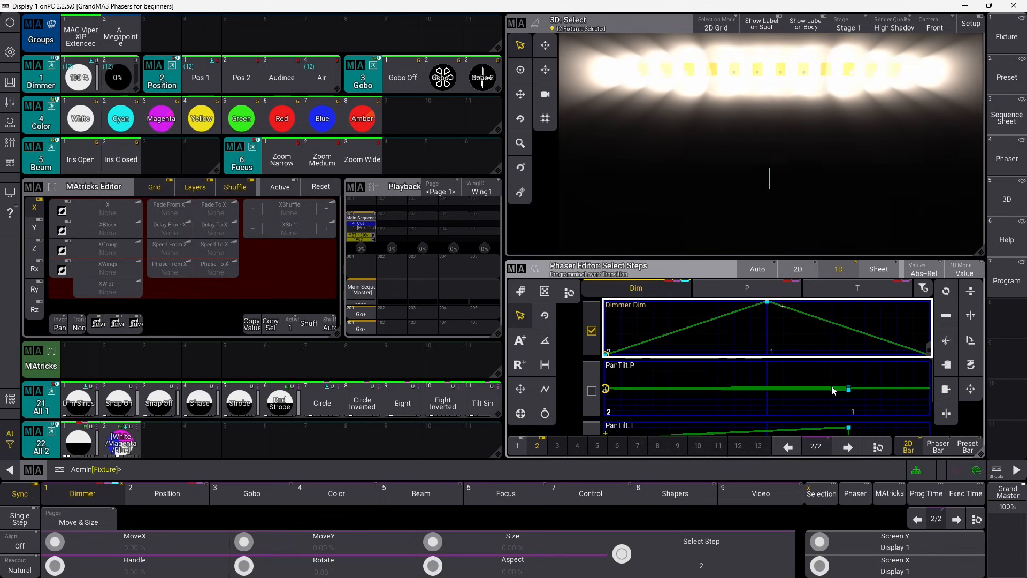
On the Dimmer encoder page, set the dimmer width on step 1 to 130%.
left_click(104, 493)
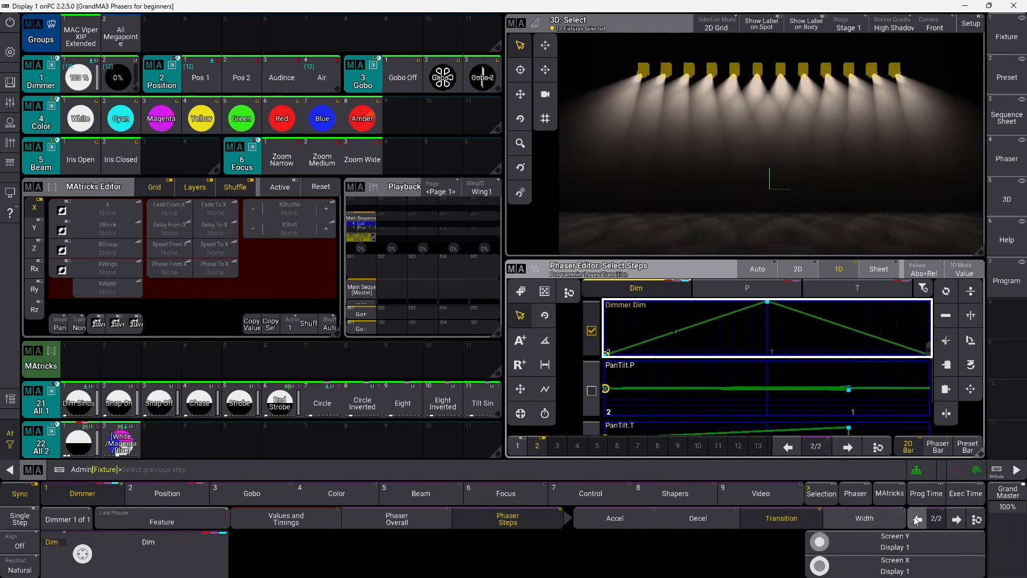
left_click(202, 571)
left_click(310, 312)
left_click(369, 312)
left_click(309, 343)
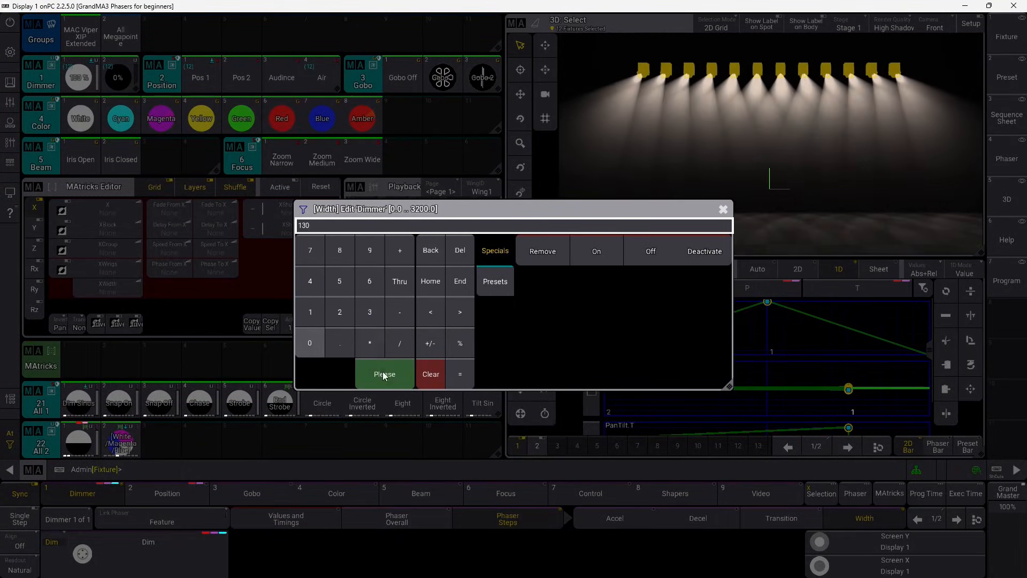
left_click(384, 374)
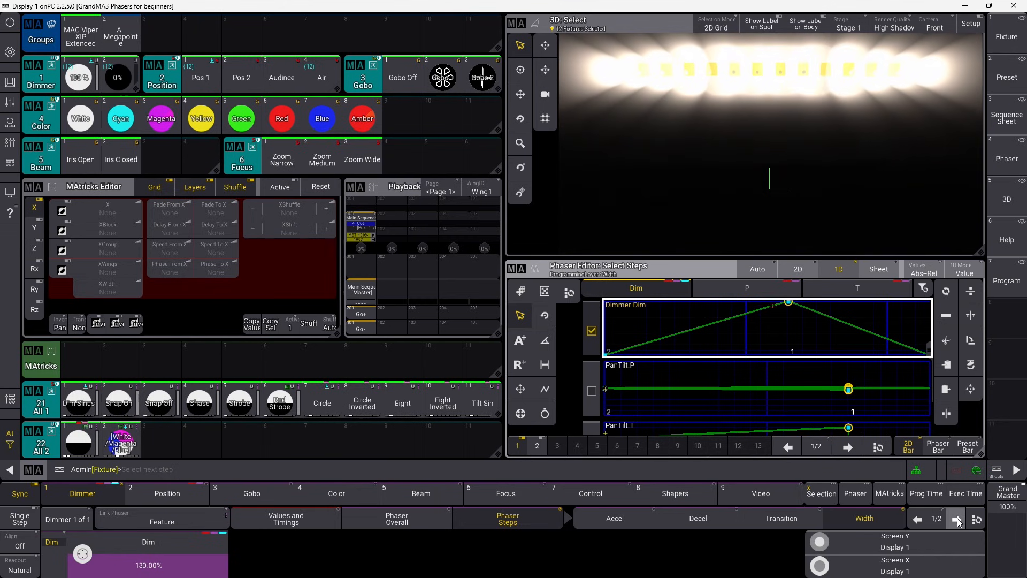
Set the dimmer width on phaser step 2 to 70%.
left_click(957, 518)
left_click(160, 562)
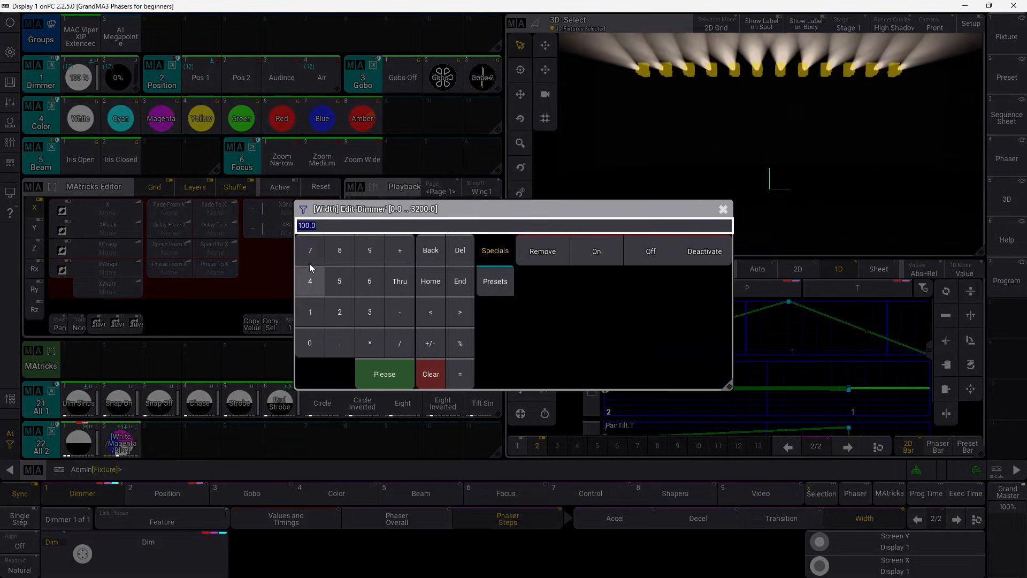
left_click(309, 343)
left_click(384, 374)
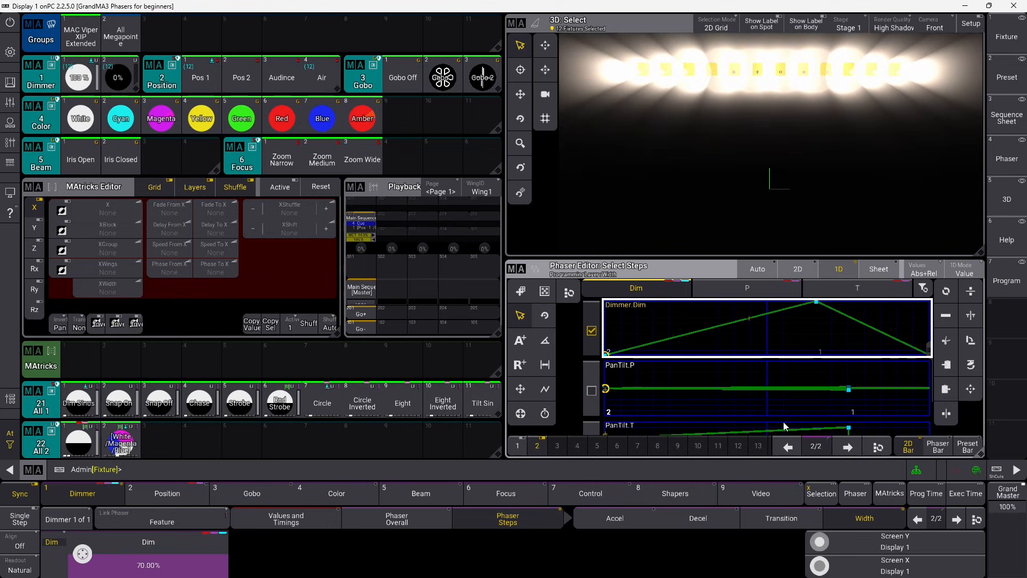
left_click(917, 519)
Set the dimmer transition on step 1 to about 17% for a steep fade-in.
left_click(794, 517)
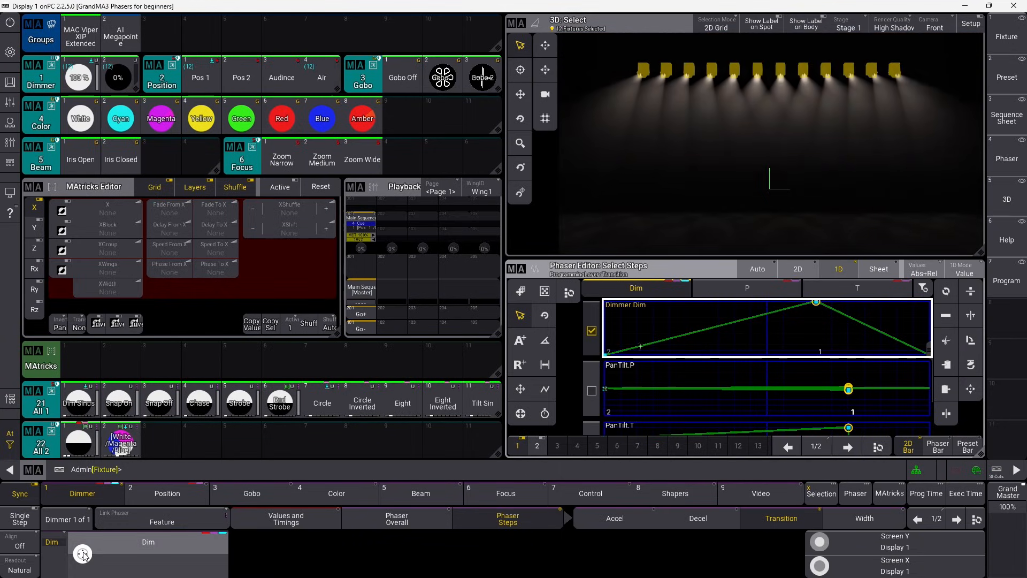
scroll(83, 554, "down", 2)
scroll(83, 555, "down", 2)
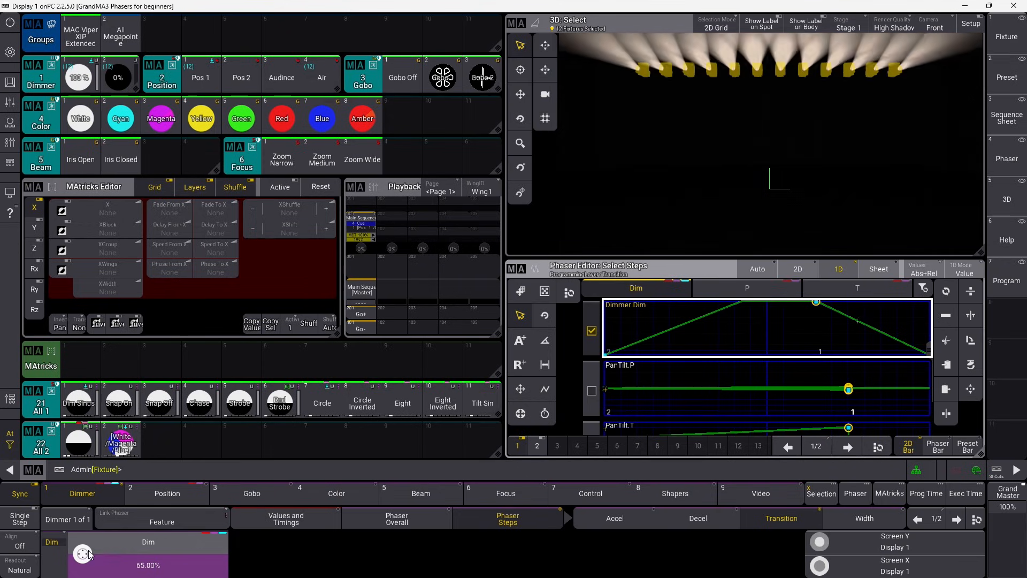
scroll(83, 554, "down", 10)
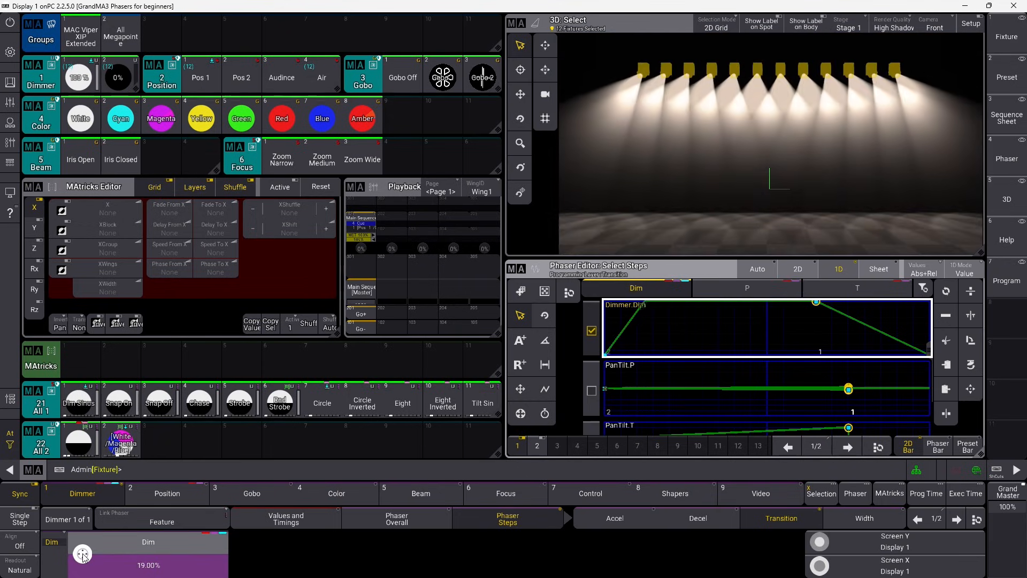
scroll(83, 555, "up", 1)
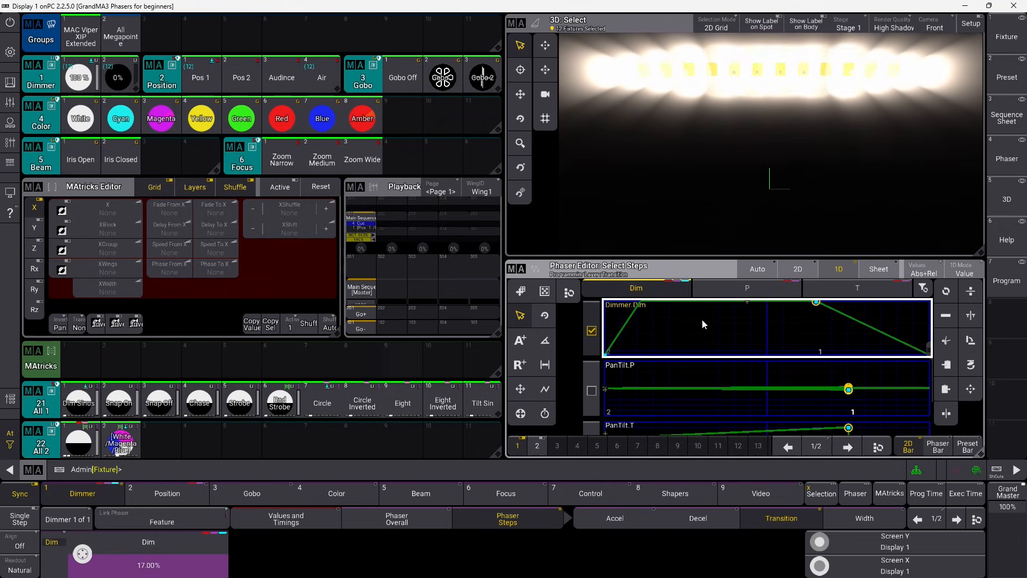
left_click(957, 518)
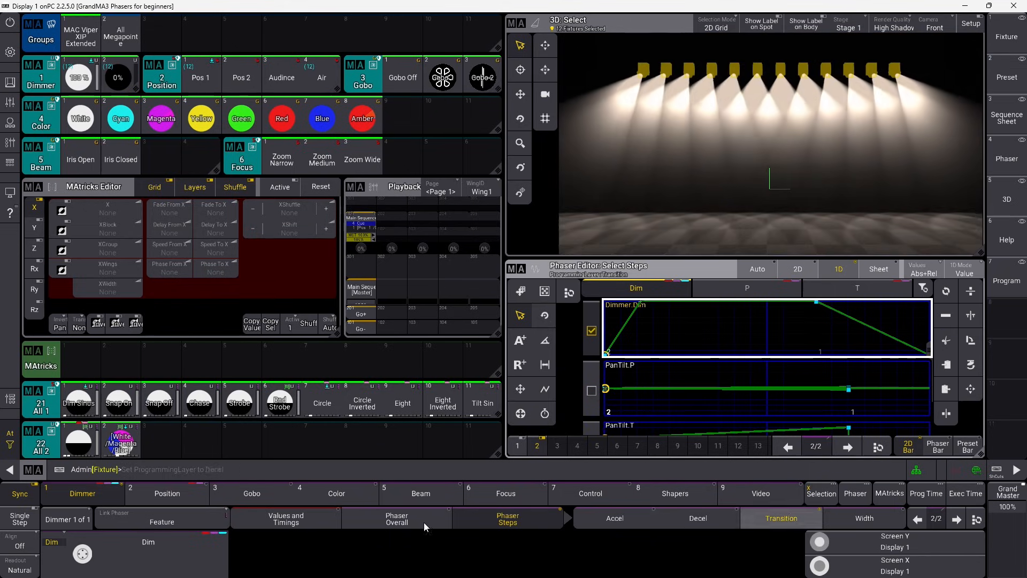
Turn the dimmer transition on step 2 down to 12%.
scroll(81, 556, "down", 8)
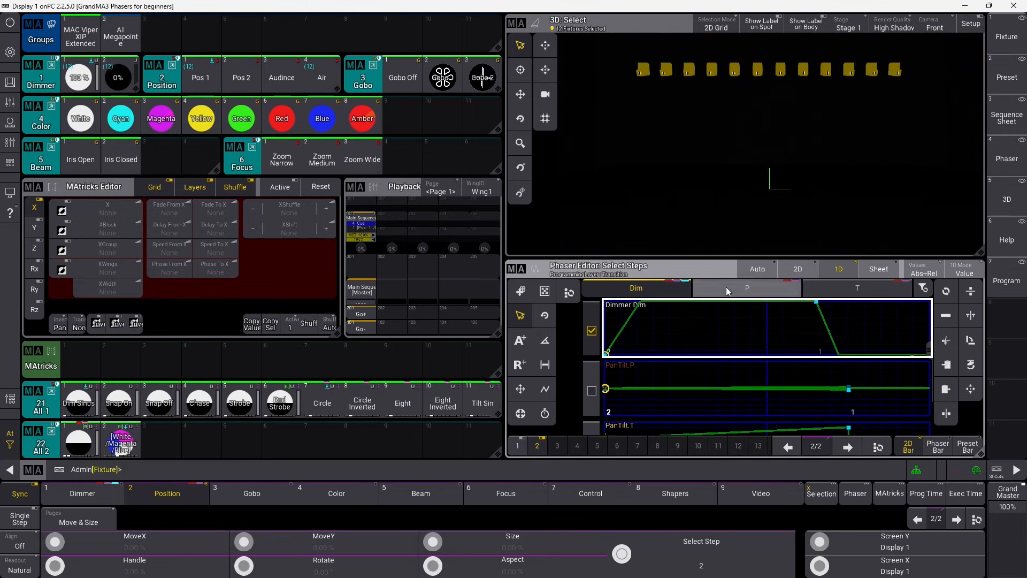
left_click(726, 286)
left_click(863, 285)
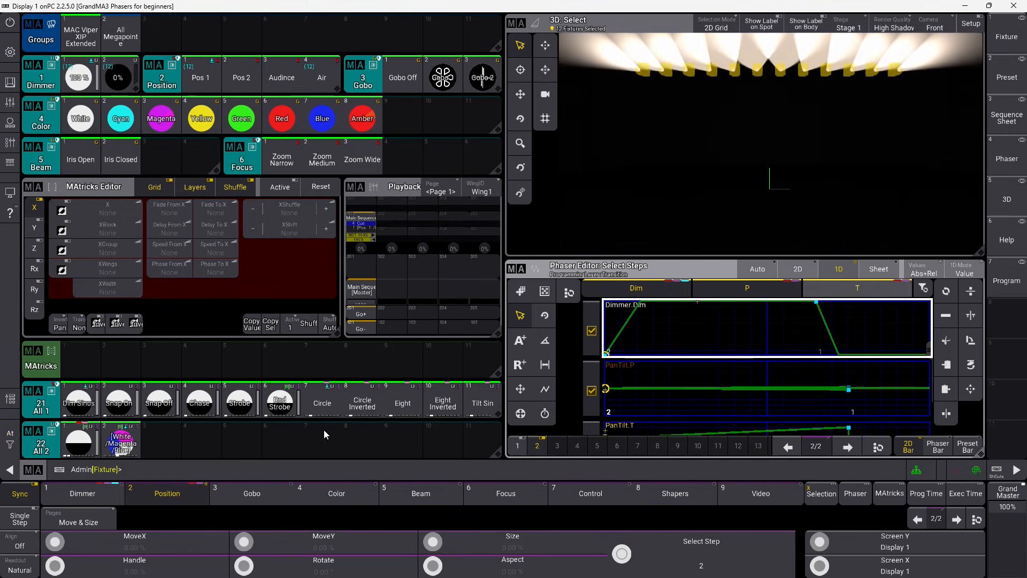
left_click_drag(170, 441, 128, 410)
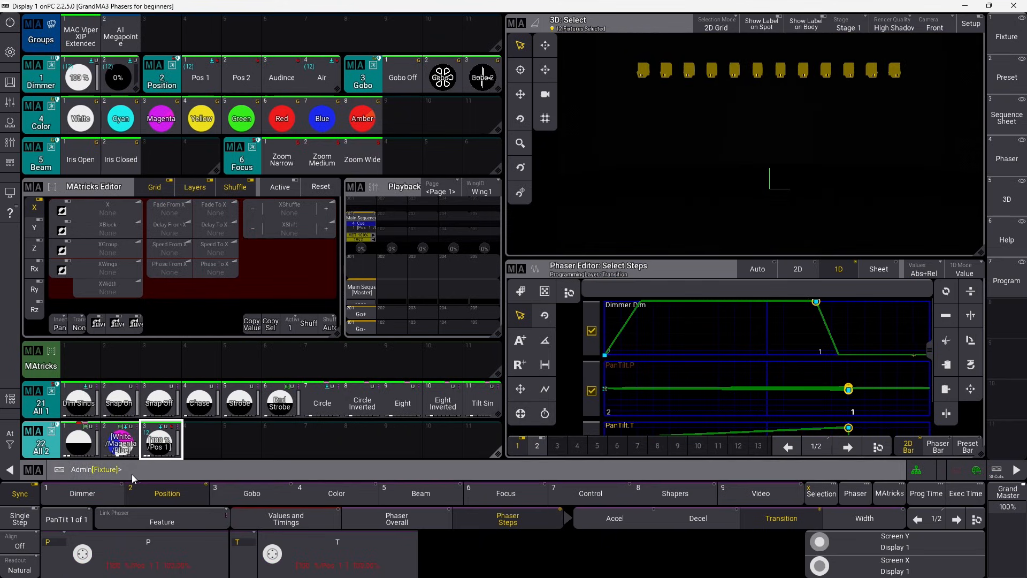
left_click(15, 446)
left_click(71, 443)
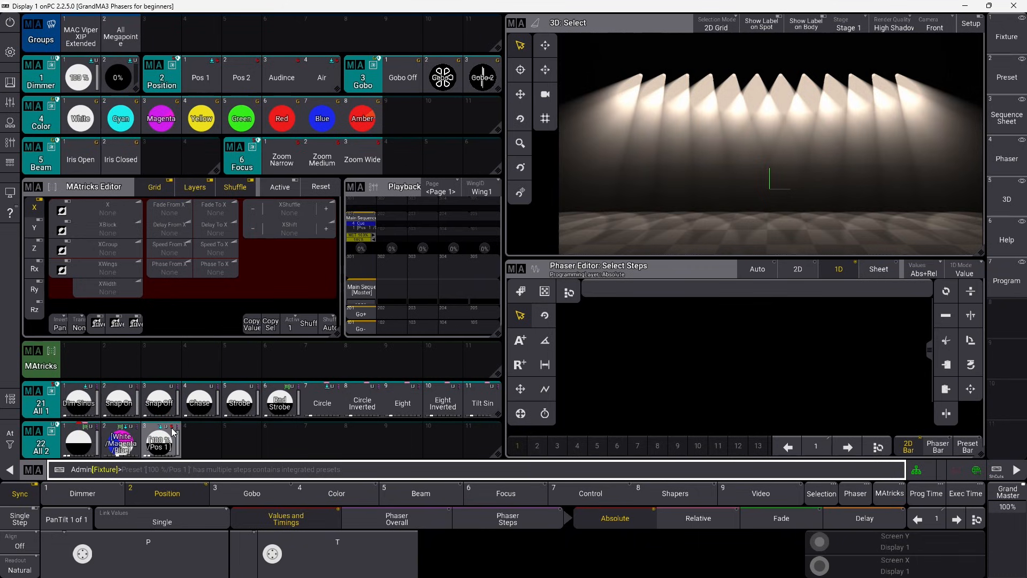
left_click(176, 472)
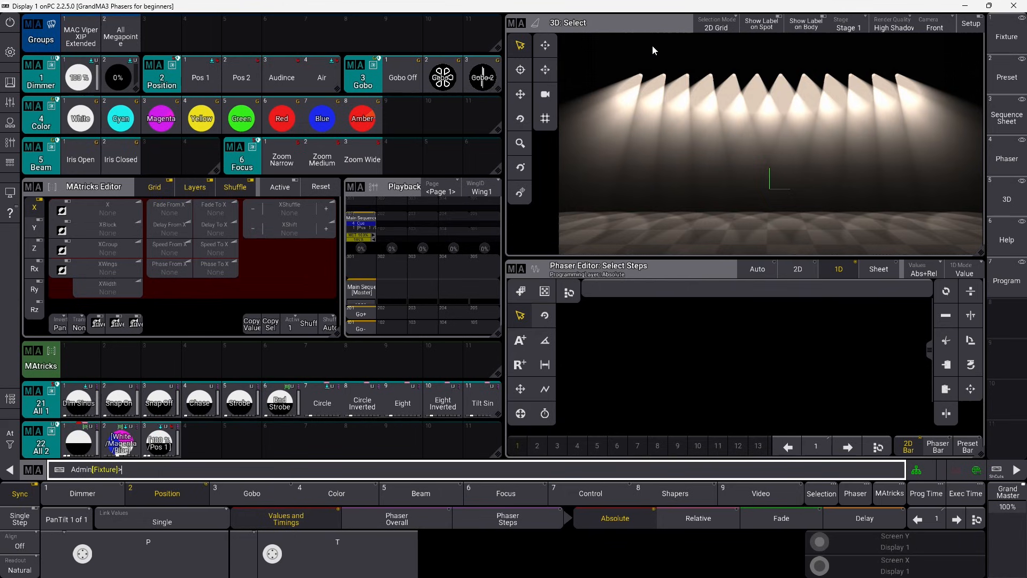
Recall the [100 %/Pos 1] phaser preset on the MAC Viper XIP Extended group and planar-select them in 3D.
left_click(81, 37)
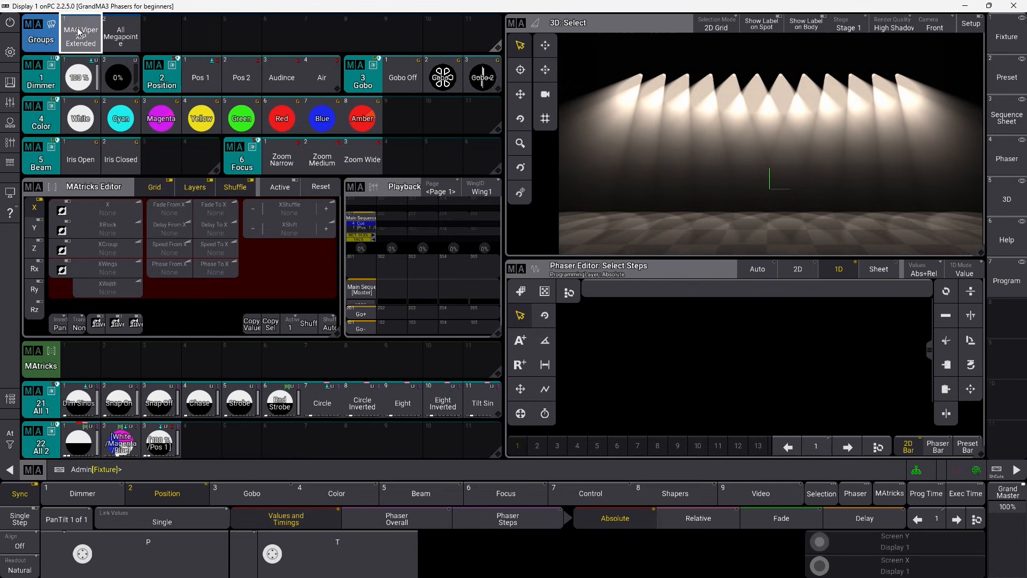
left_click(159, 436)
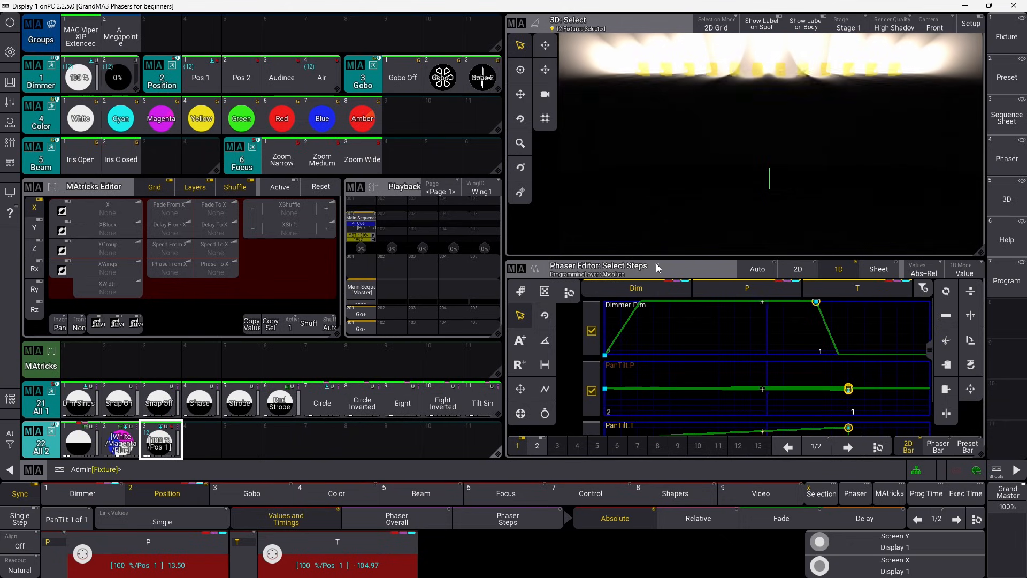
left_click_drag(659, 98, 794, 71)
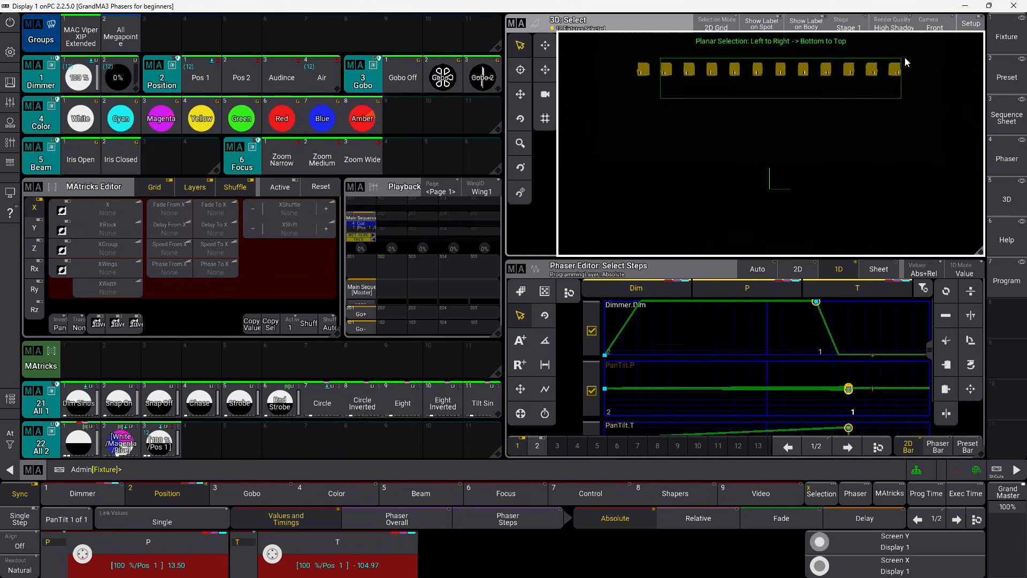
left_click_drag(904, 57, 904, 56)
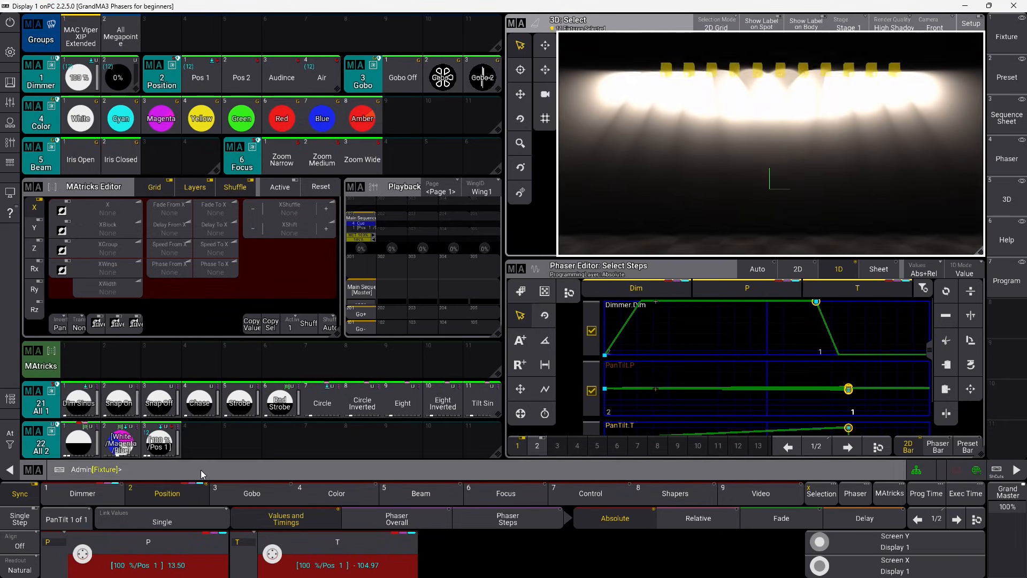
Dismiss the preset's store options without storing and clear the programmer.
left_click(161, 441)
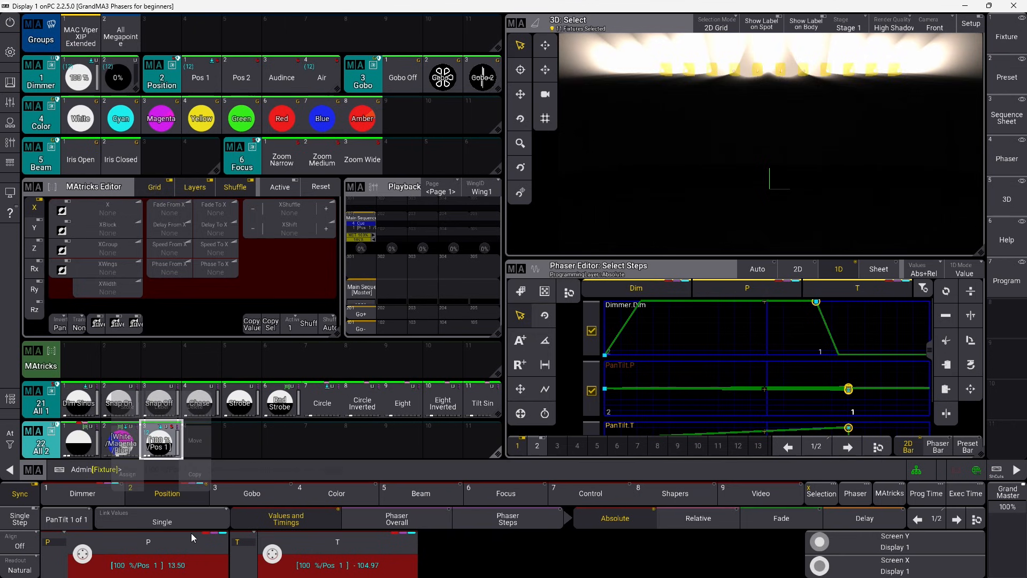
left_click_drag(161, 440, 131, 409)
left_click(542, 329)
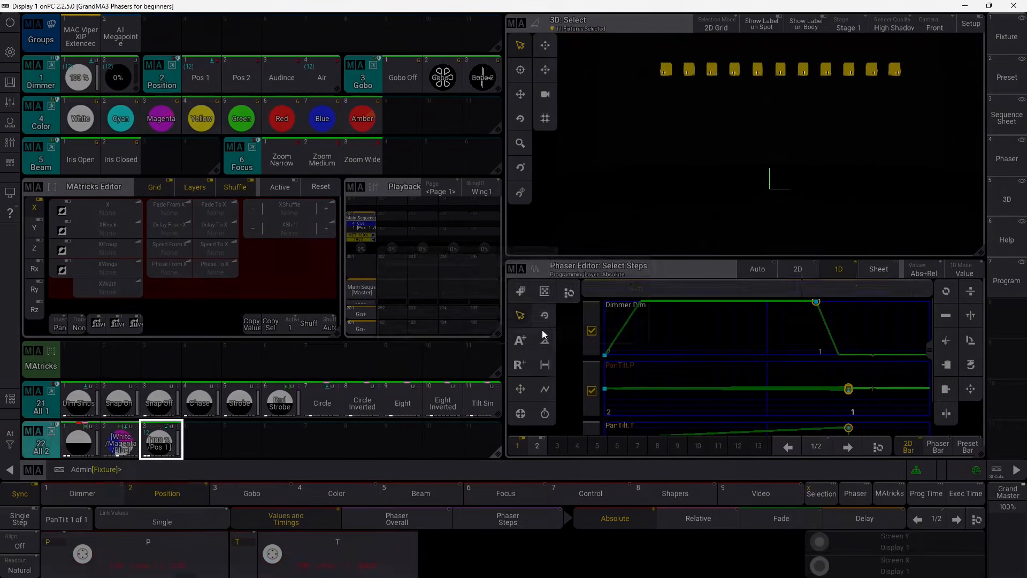
left_click(12, 444)
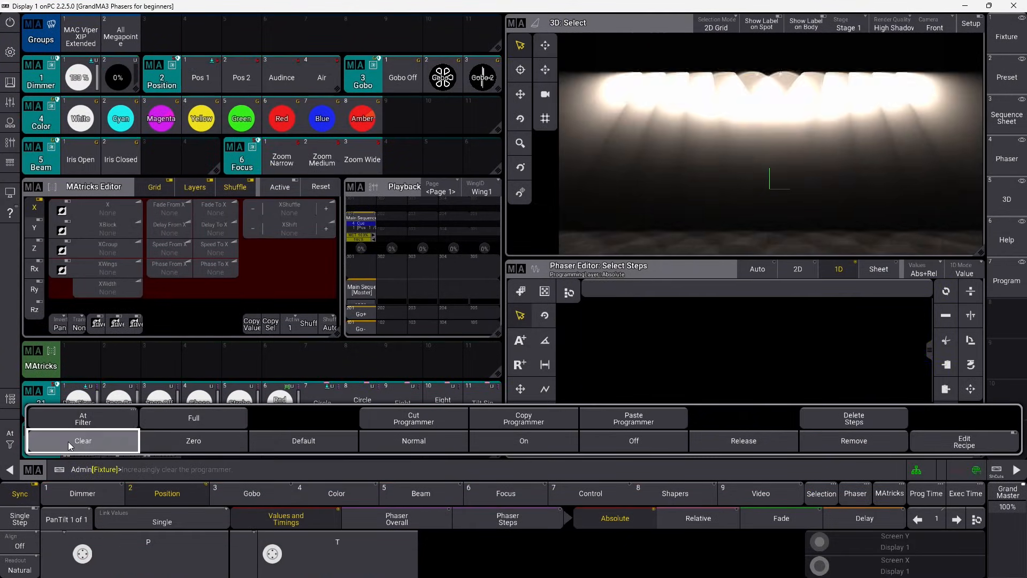
left_click(75, 447)
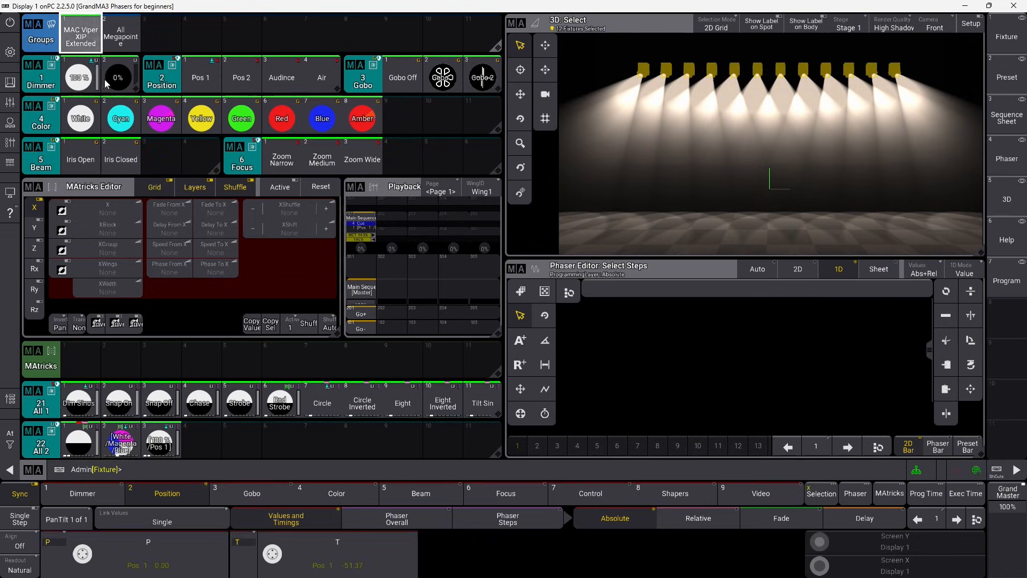
Clear the programmer and apply position phaser preset 22.3 to the All Megapoint group instead.
left_click(159, 439)
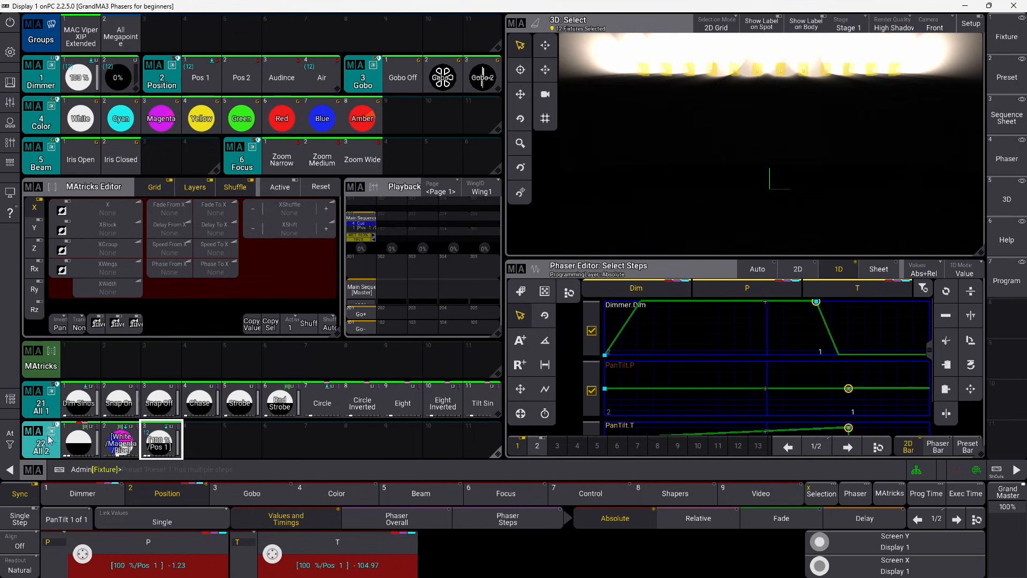
left_click_drag(10, 440, 73, 446)
left_click(73, 446)
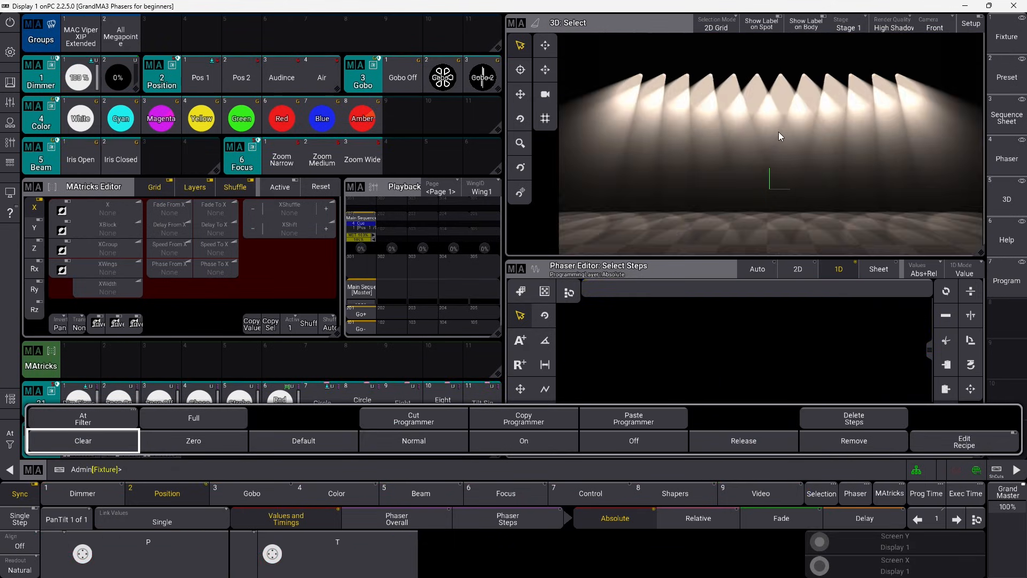
left_click(121, 33)
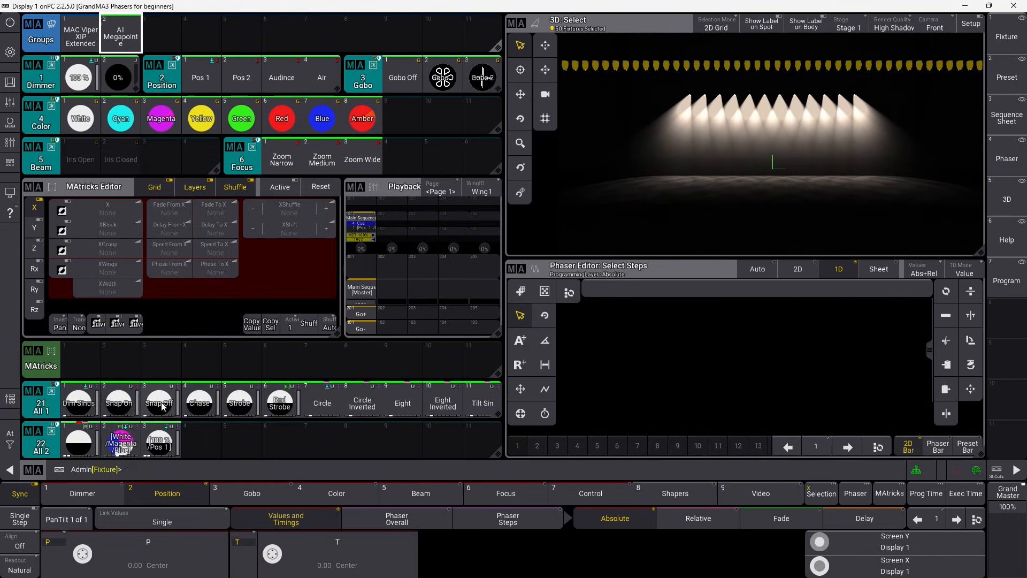
left_click(159, 439)
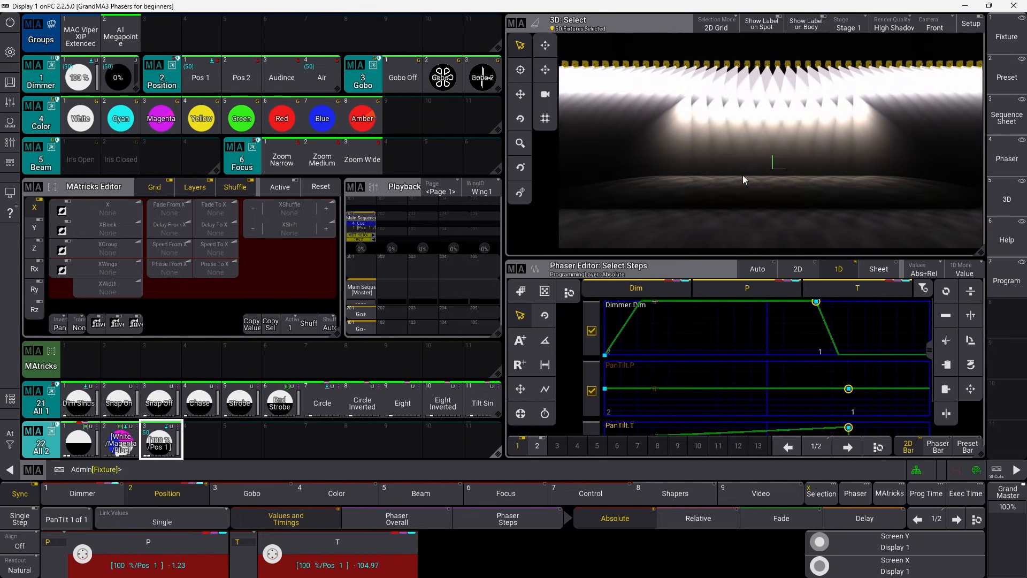
left_click_drag(778, 166, 779, 145)
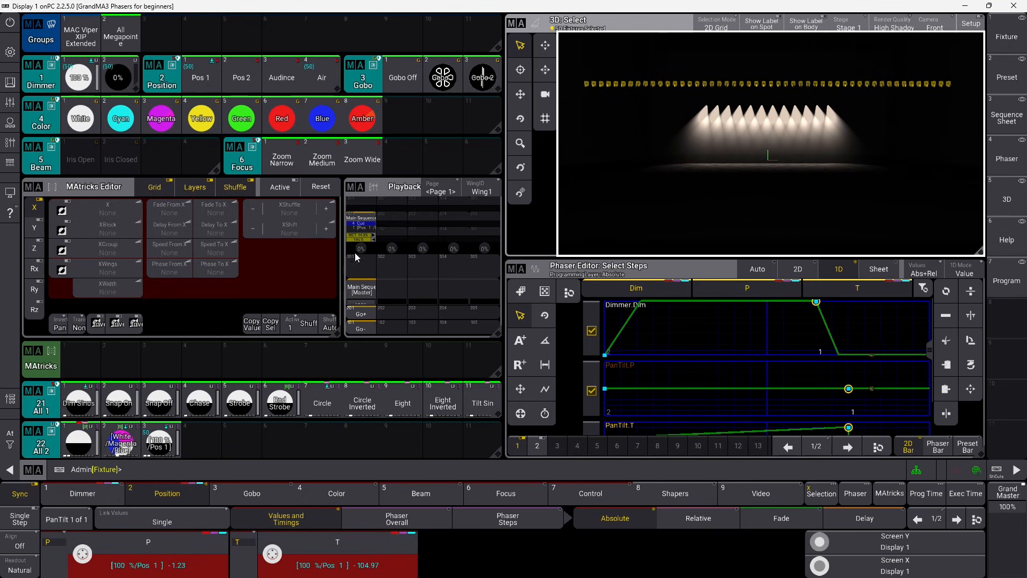
Spread the Megapoint phaser with MAtricks Phase To X 360° and shuffle the order.
left_click(212, 267)
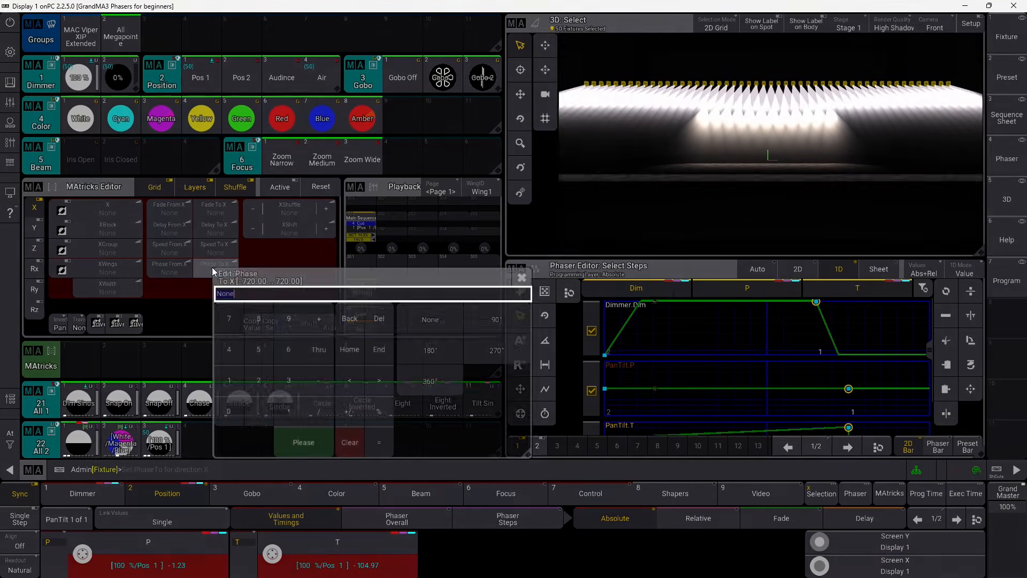
left_click(455, 378)
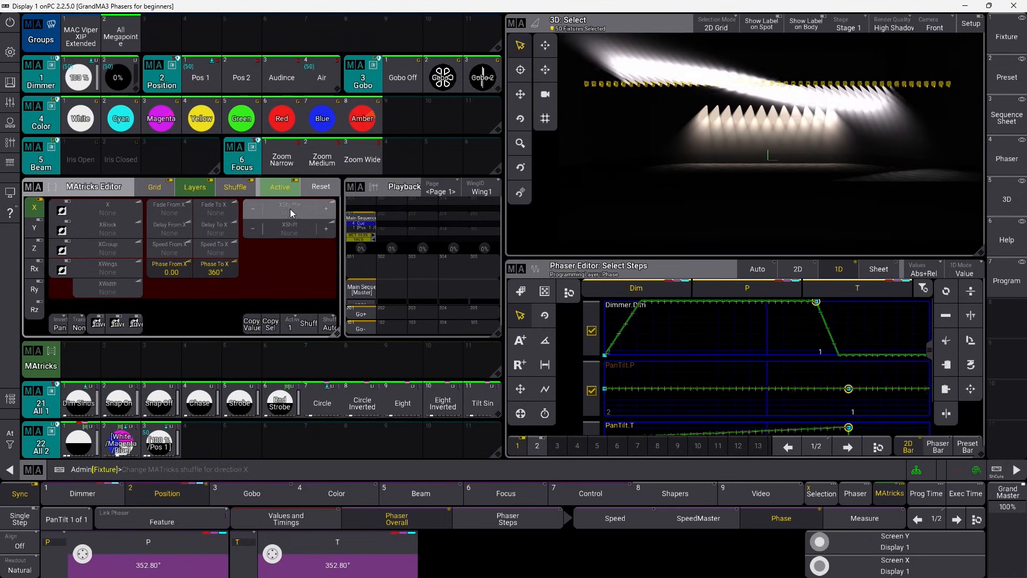
left_click(308, 323)
left_click(309, 324)
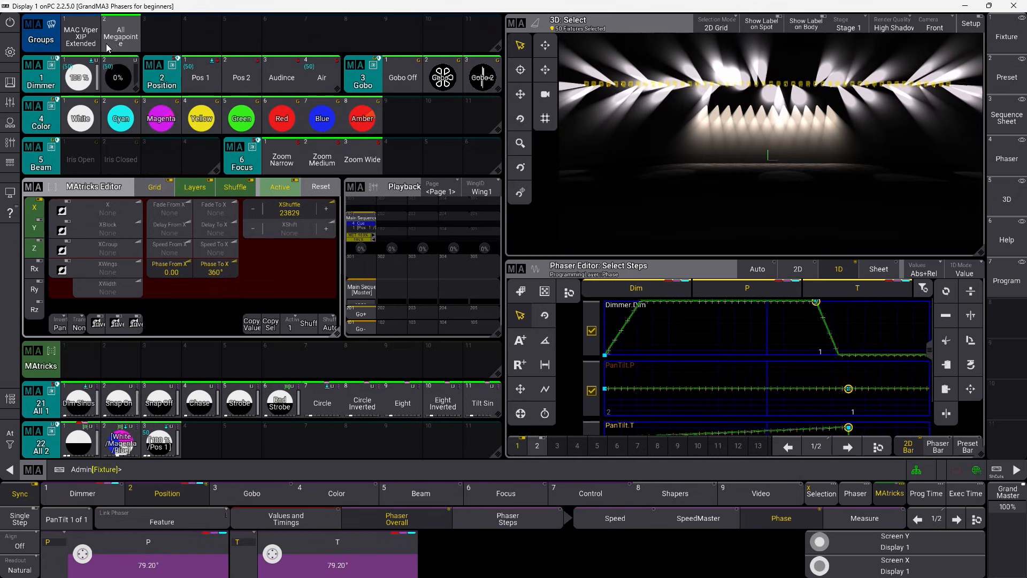
Apply preset 22.3 to MAC Viper XIP Extended with Phase To X 360° and shuffle.
left_click(80, 37)
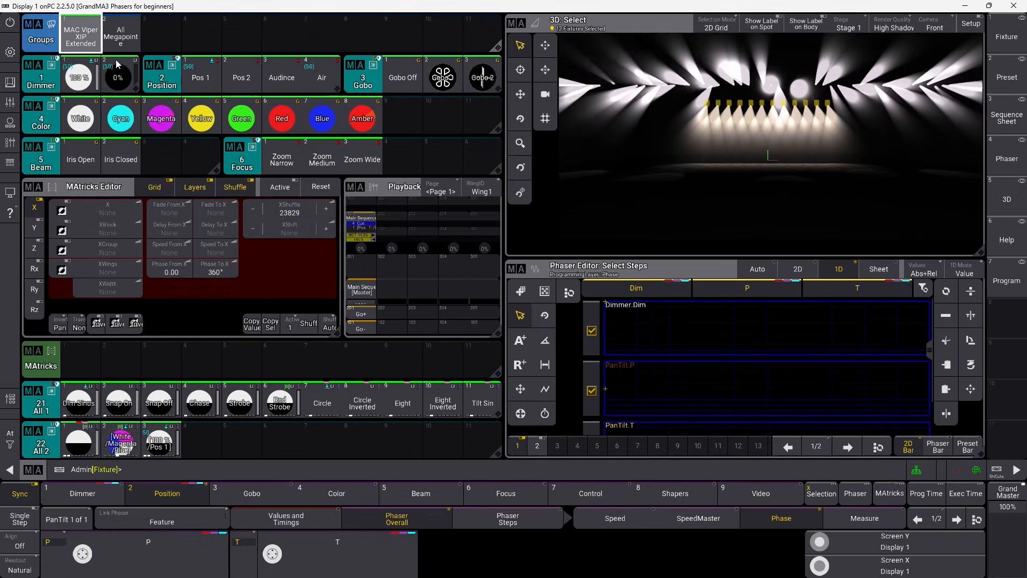
left_click(159, 440)
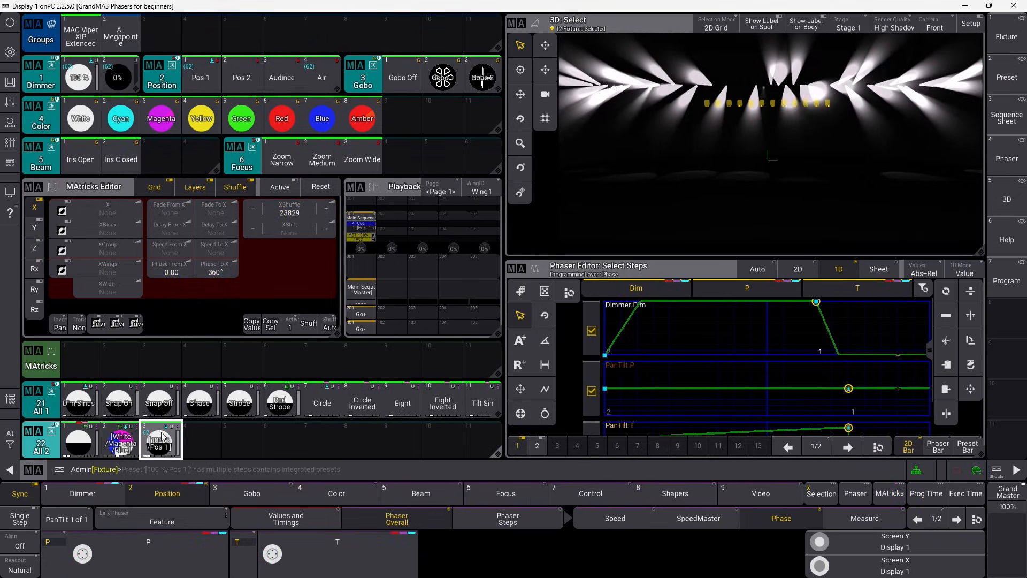
left_click(219, 271)
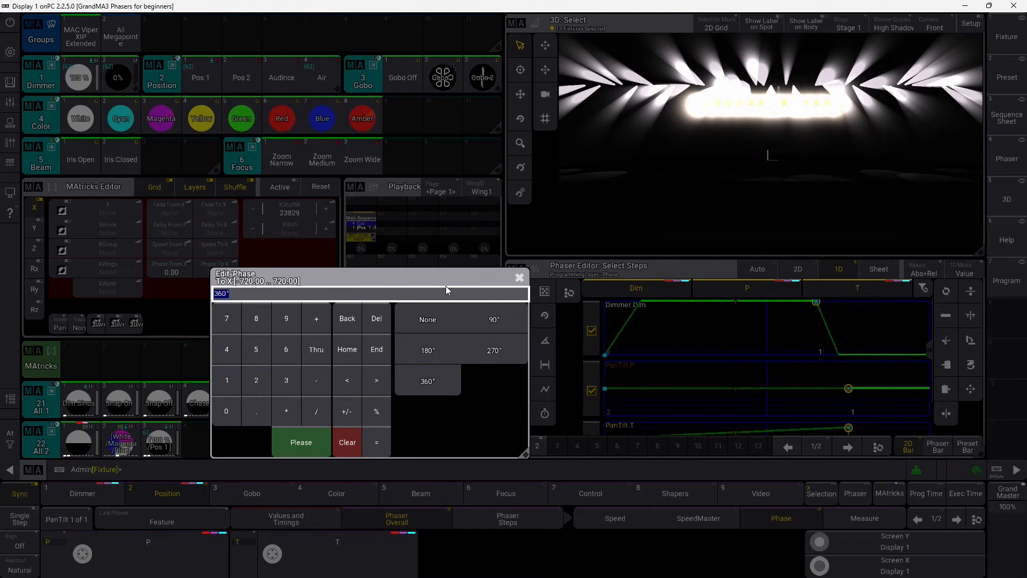
left_click(445, 368)
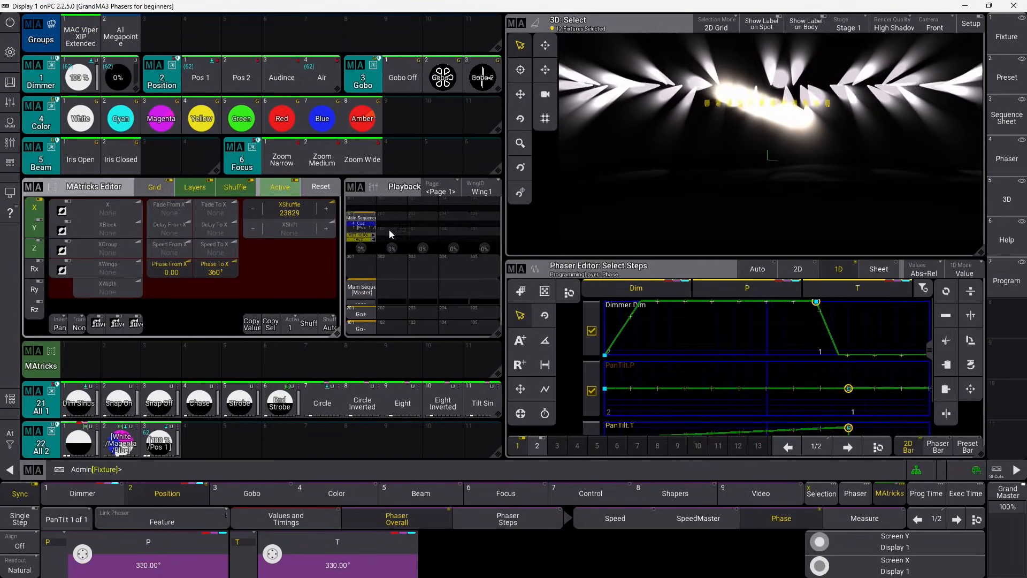
left_click(308, 324)
left_click(306, 325)
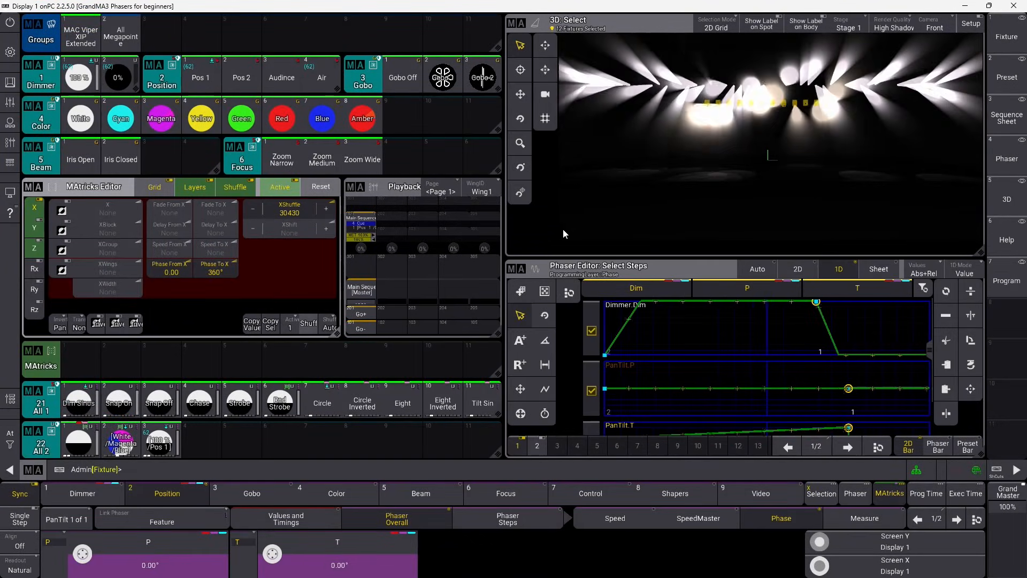